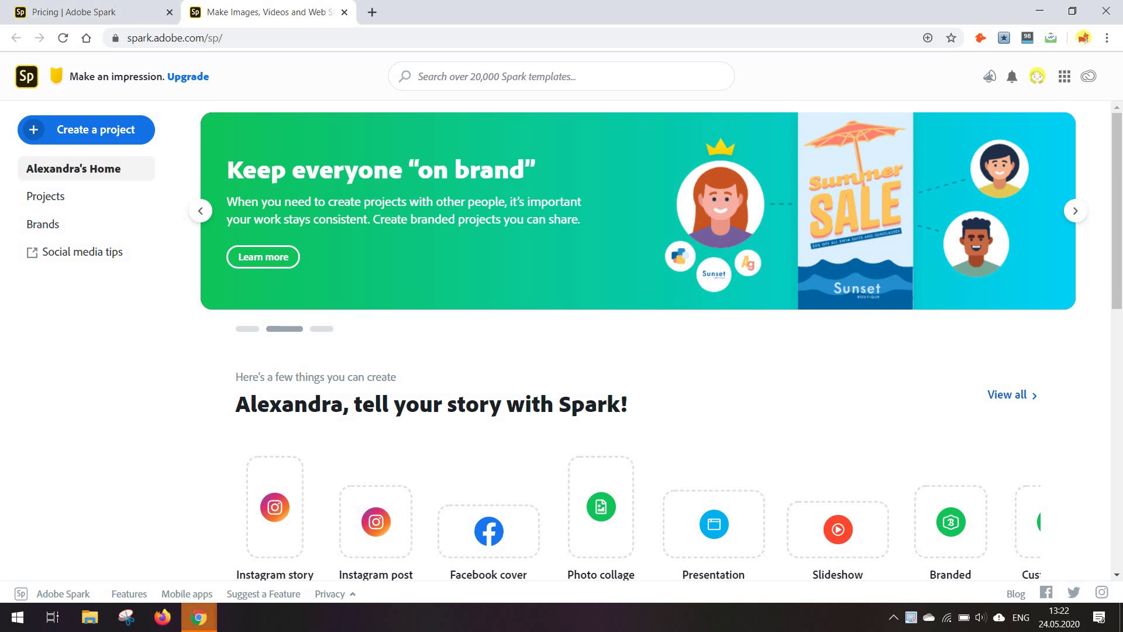
Step: Review the Adobe Spark pricing plans and features, then close the pricing page
key(ctrl+shift+Tab)
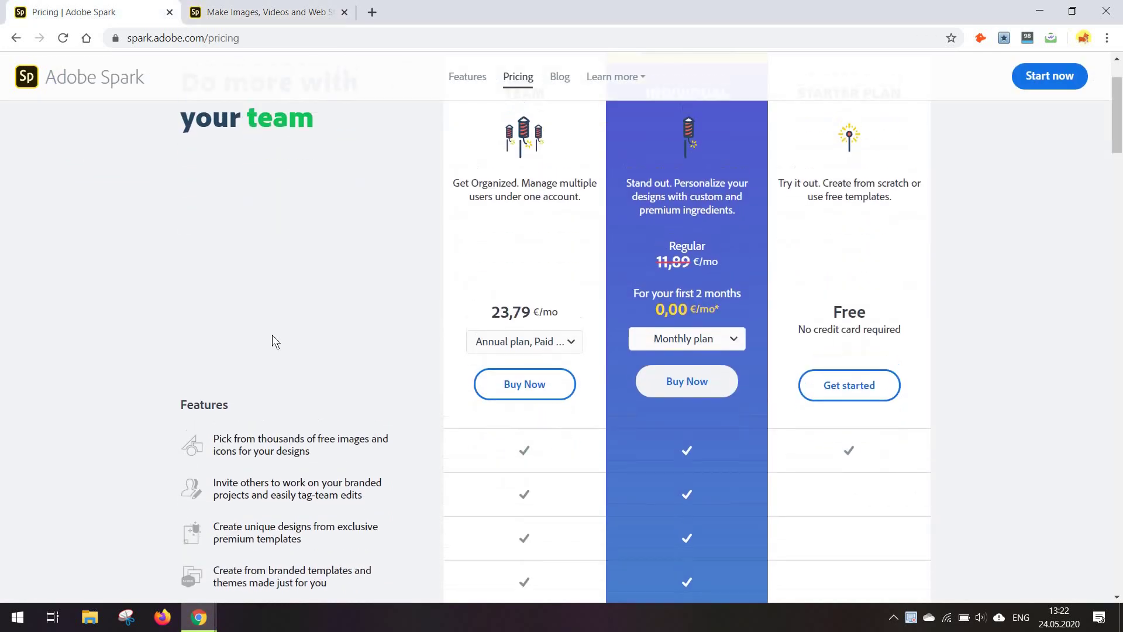
scroll(272, 335, down, 2)
scroll(272, 336, up, 3)
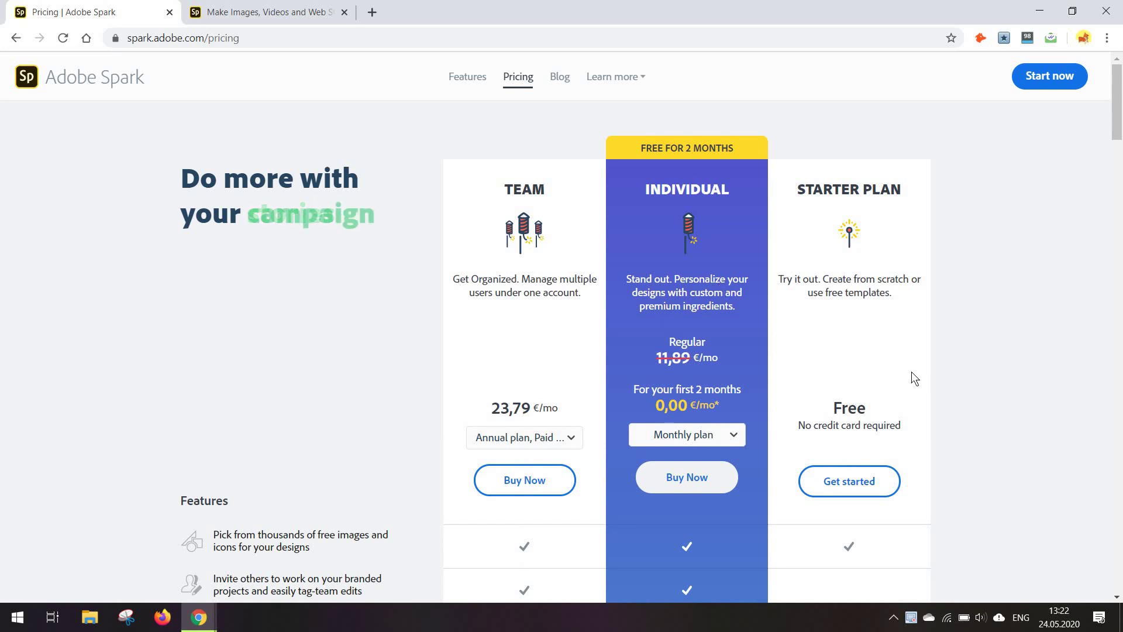
scroll(883, 297, down, 2)
scroll(884, 299, down, 2)
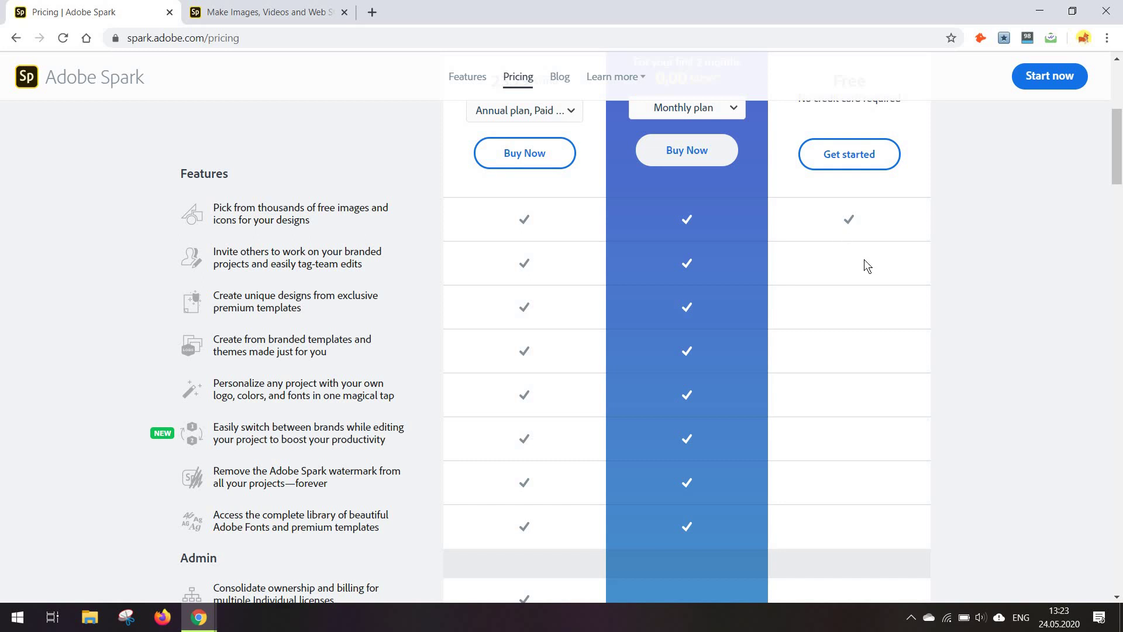
scroll(864, 260, down, 2)
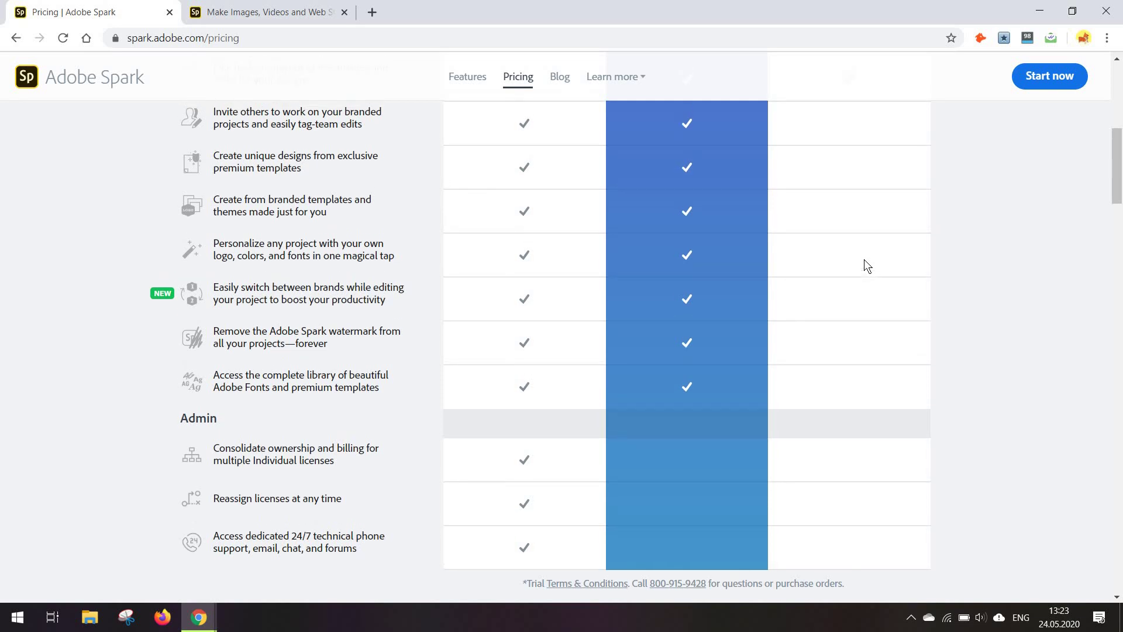
scroll(341, 475, up, 2)
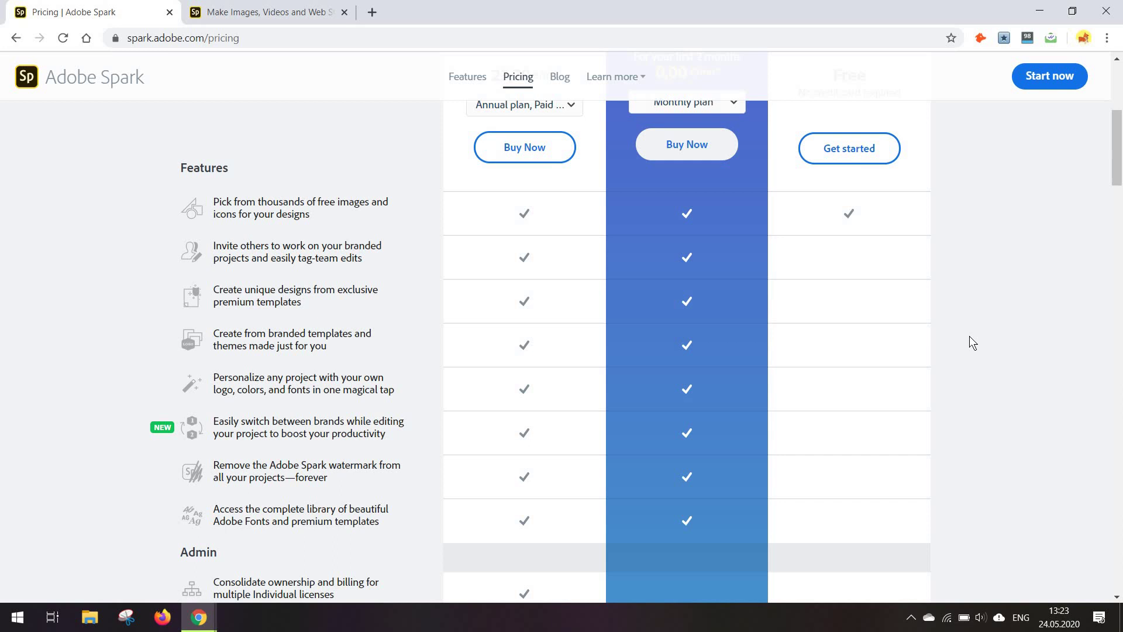
scroll(969, 336, up, 3)
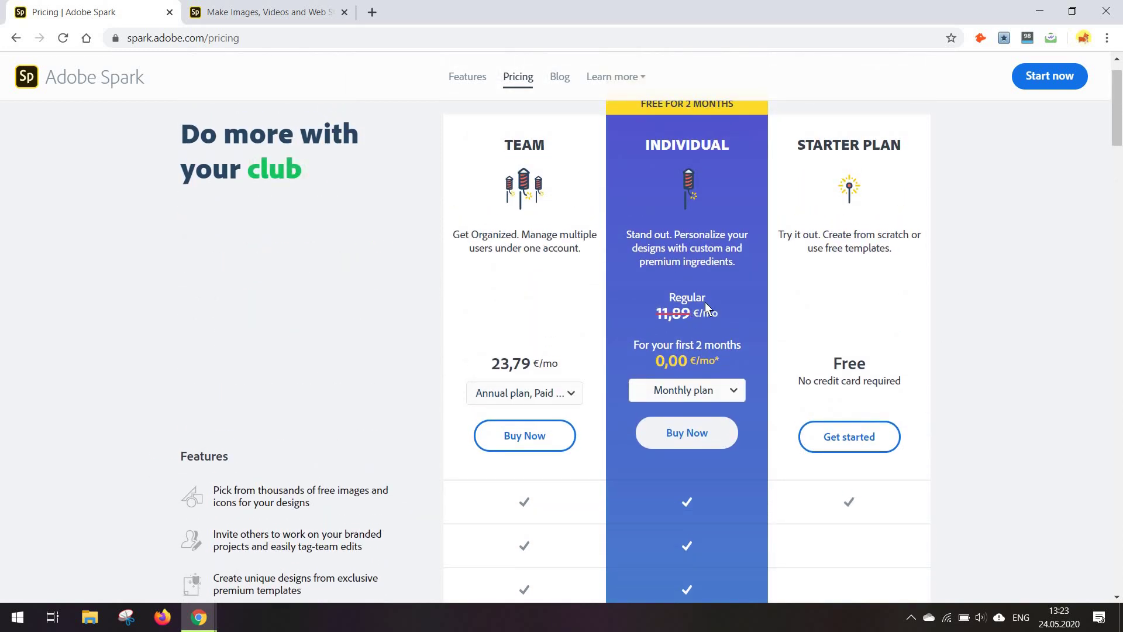
scroll(705, 302, up, 1)
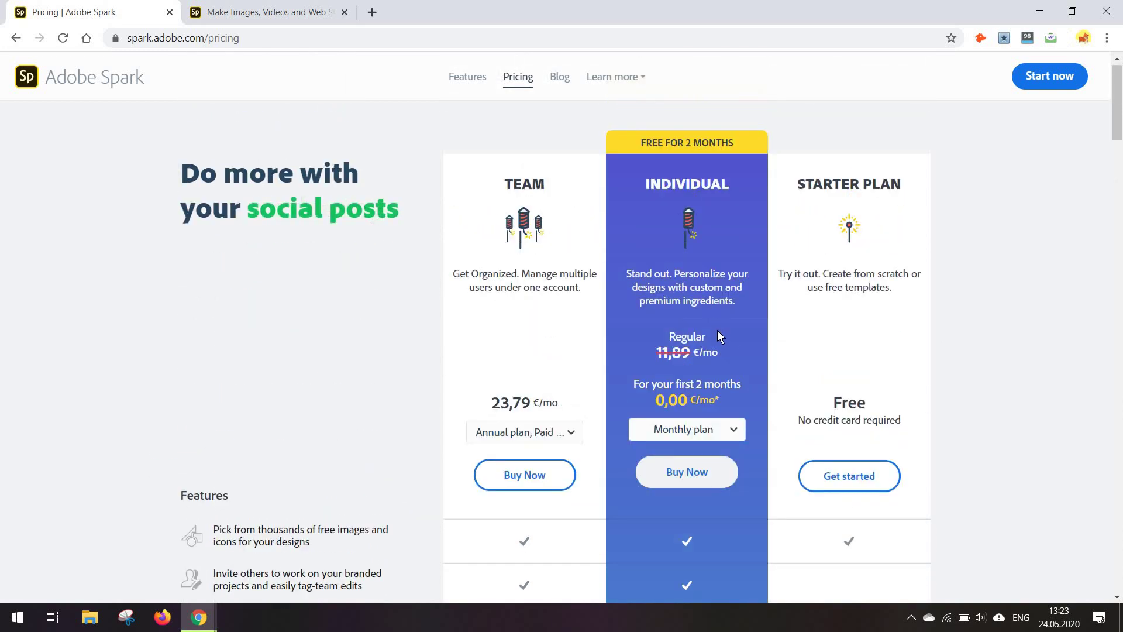
scroll(719, 279, down, 1)
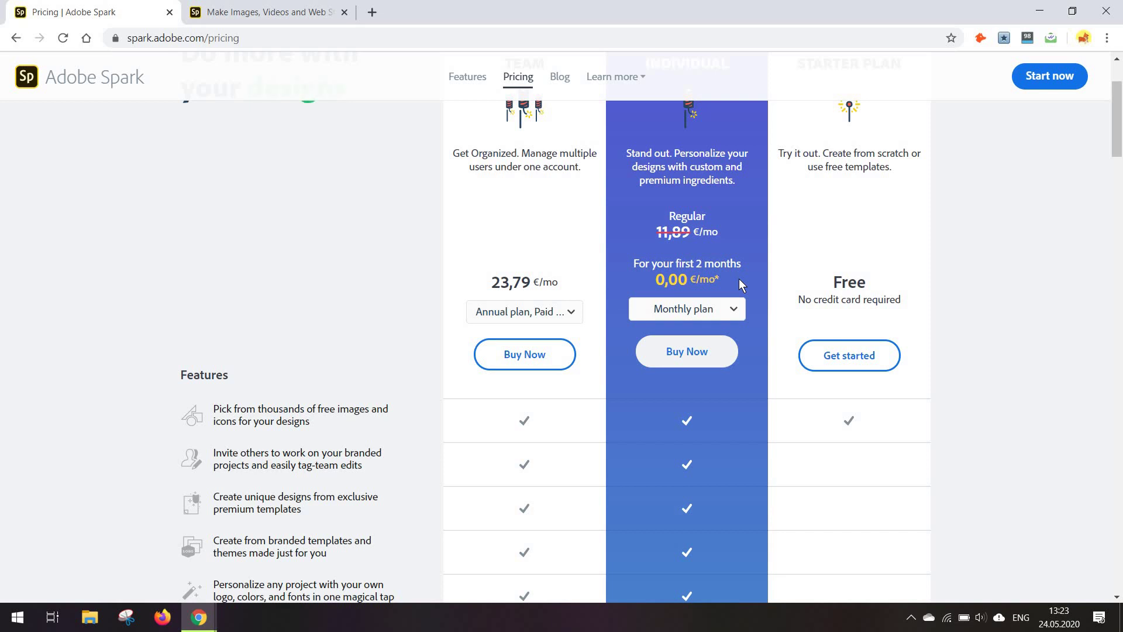
scroll(739, 278, down, 2)
scroll(739, 279, down, 2)
scroll(739, 278, down, 2)
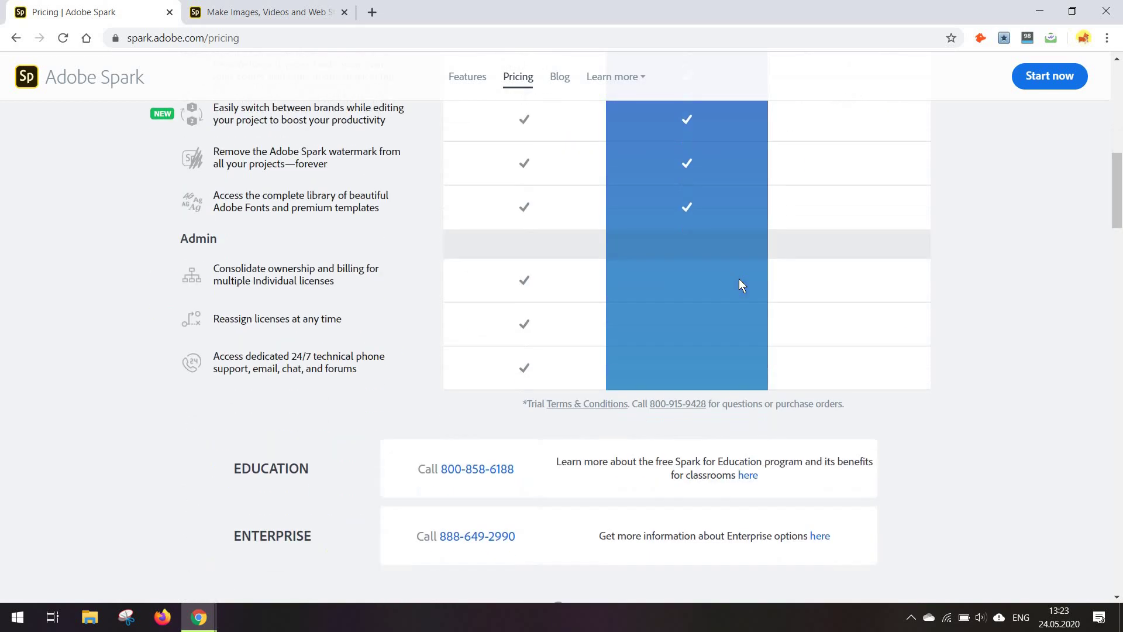
scroll(738, 278, up, 5)
scroll(688, 572, down, 1)
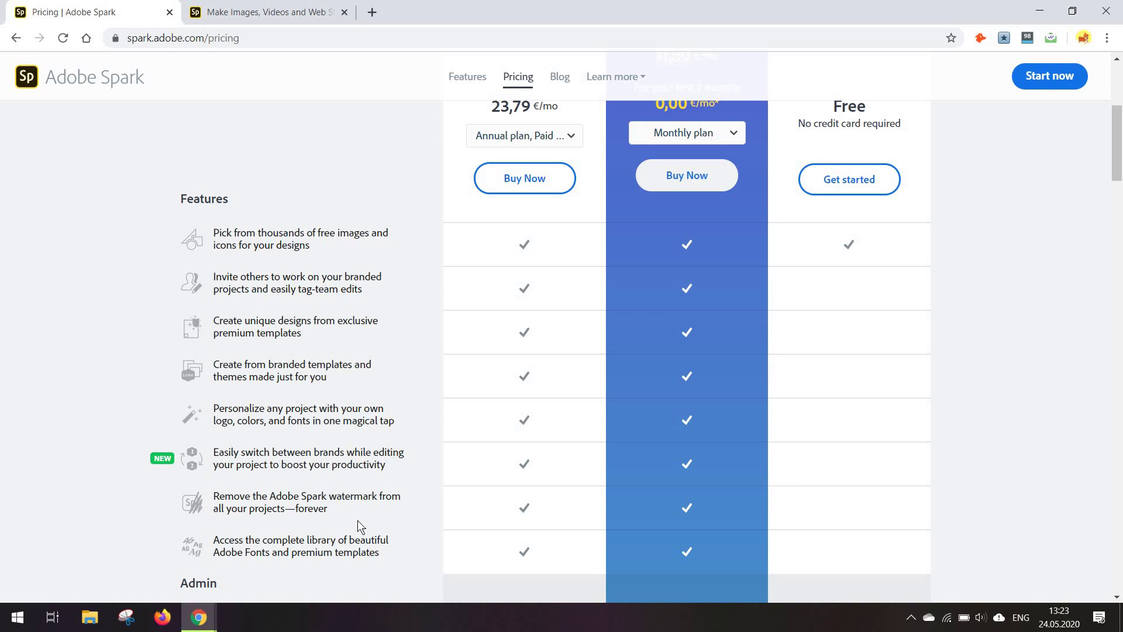
scroll(889, 382, up, 3)
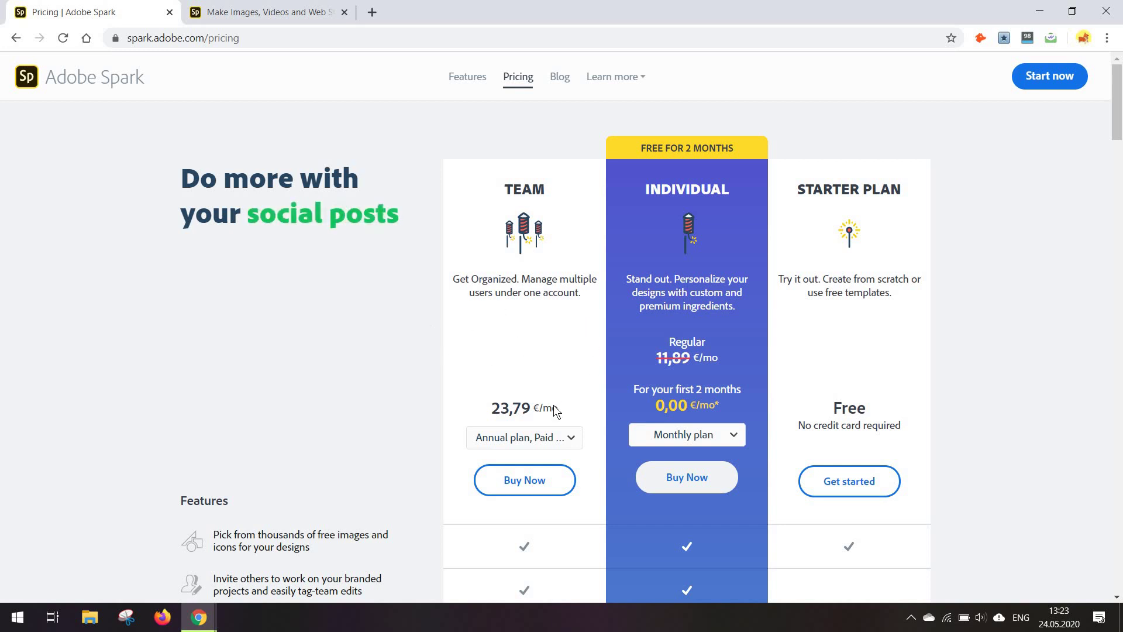
key(ctrl+w)
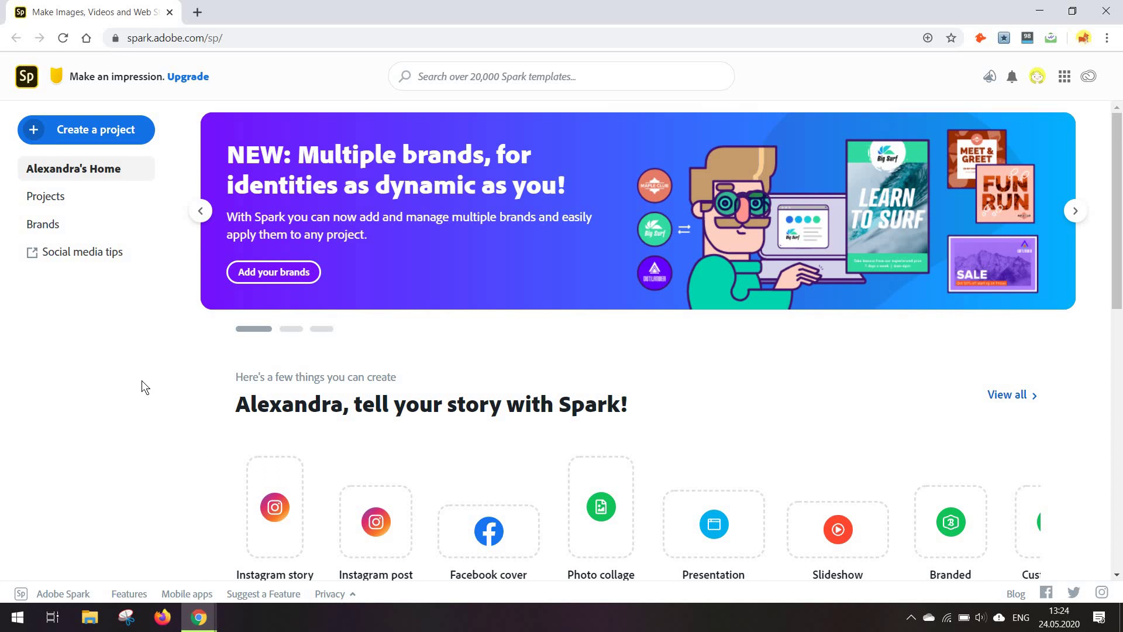
scroll(1121, 252, down, 7)
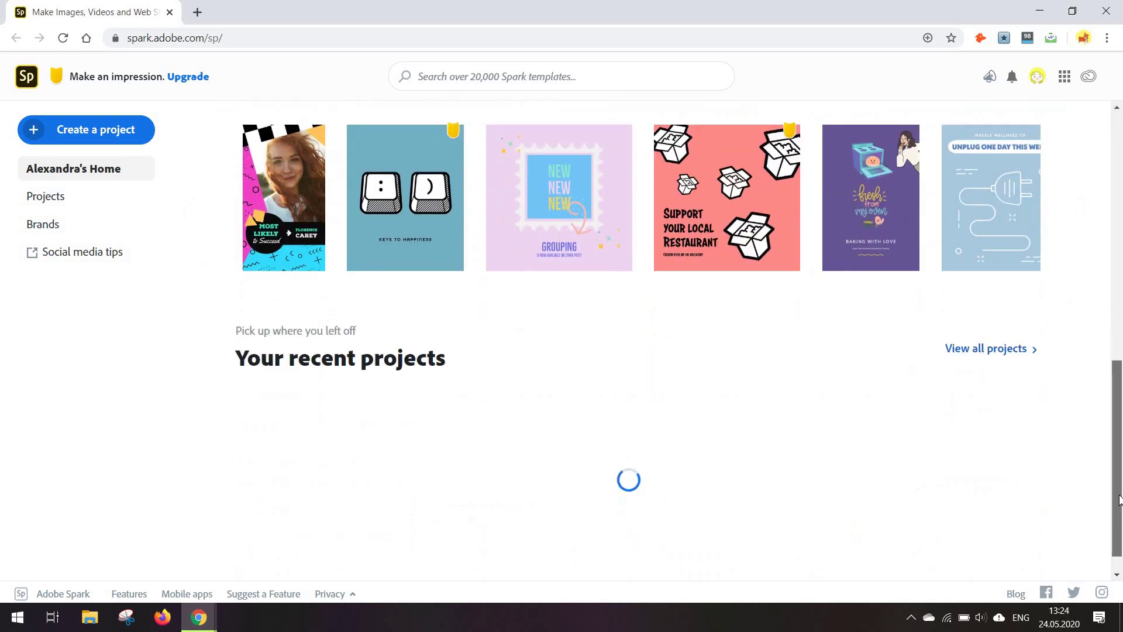
scroll(1122, 219, up, 7)
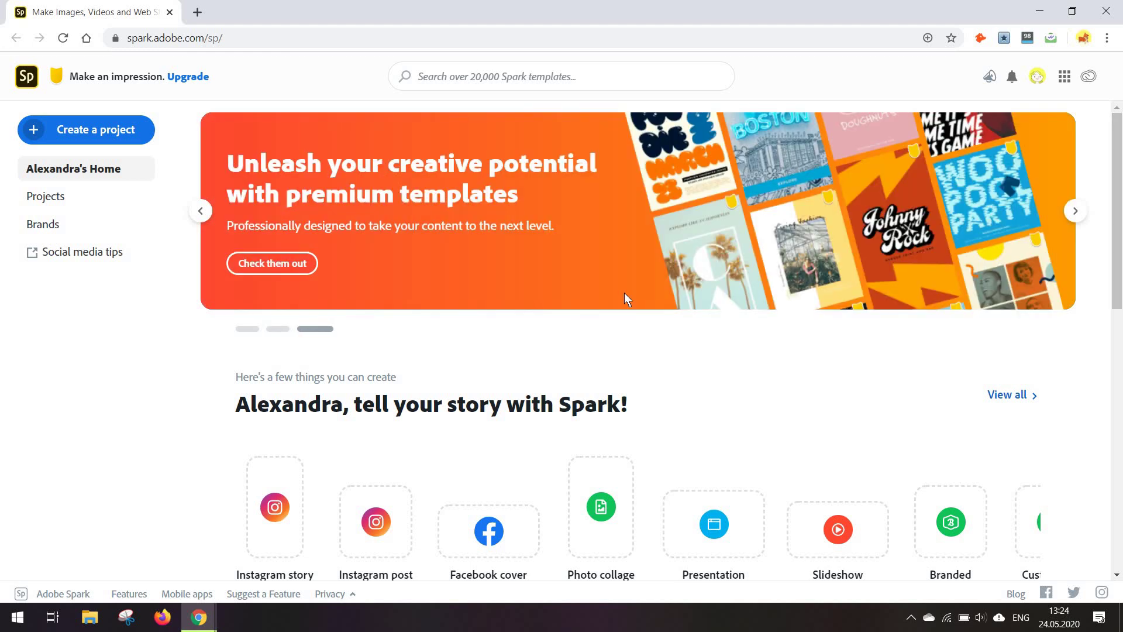
scroll(574, 83, down, 1)
click(575, 79)
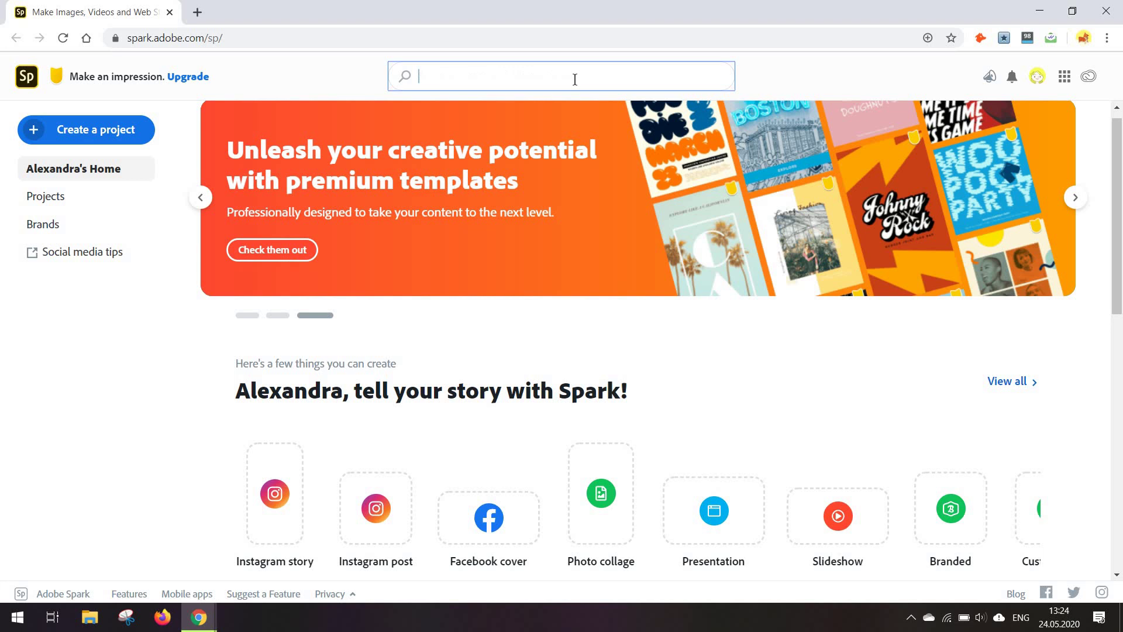
text(face)
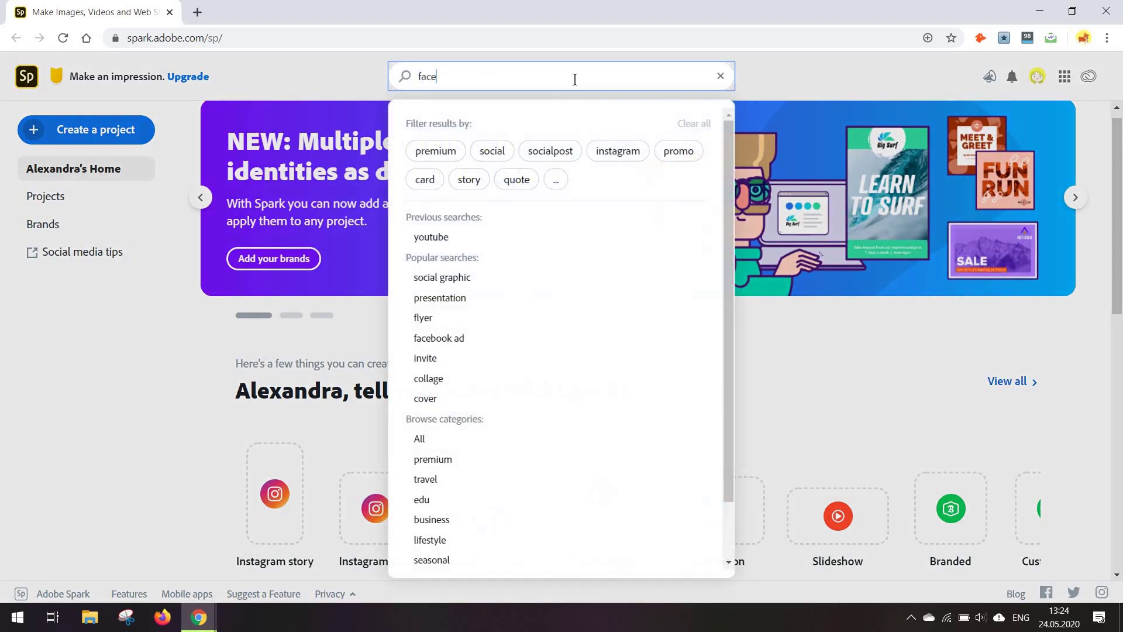
text(book cover)
key(Return)
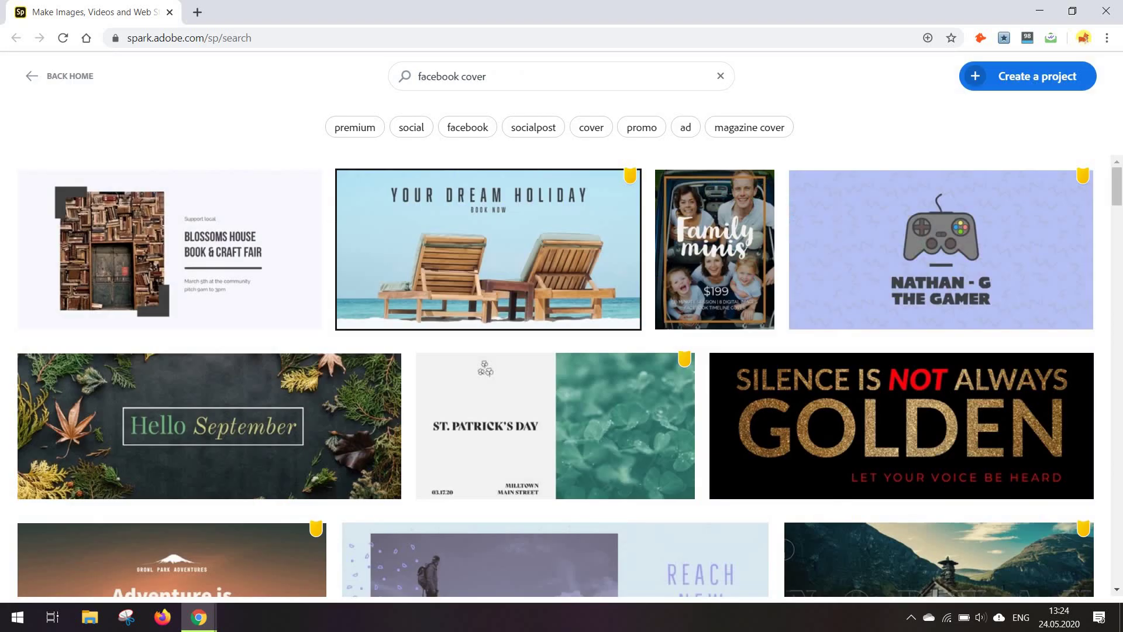
scroll(472, 280, down, 4)
scroll(472, 281, down, 5)
scroll(440, 285, down, 3)
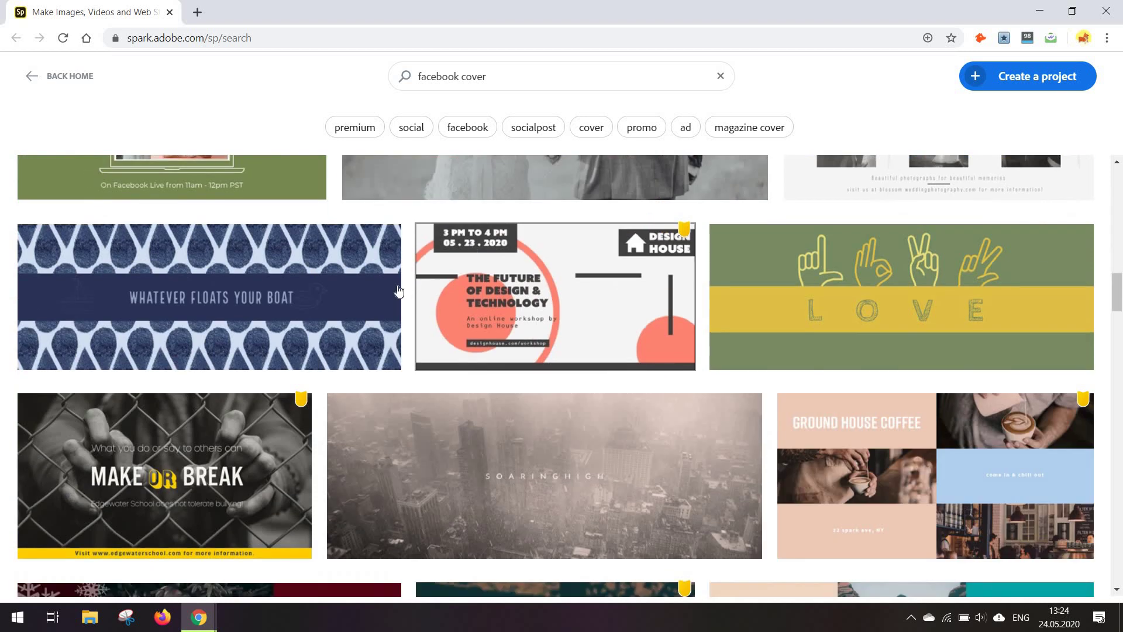
scroll(397, 291, up, 2)
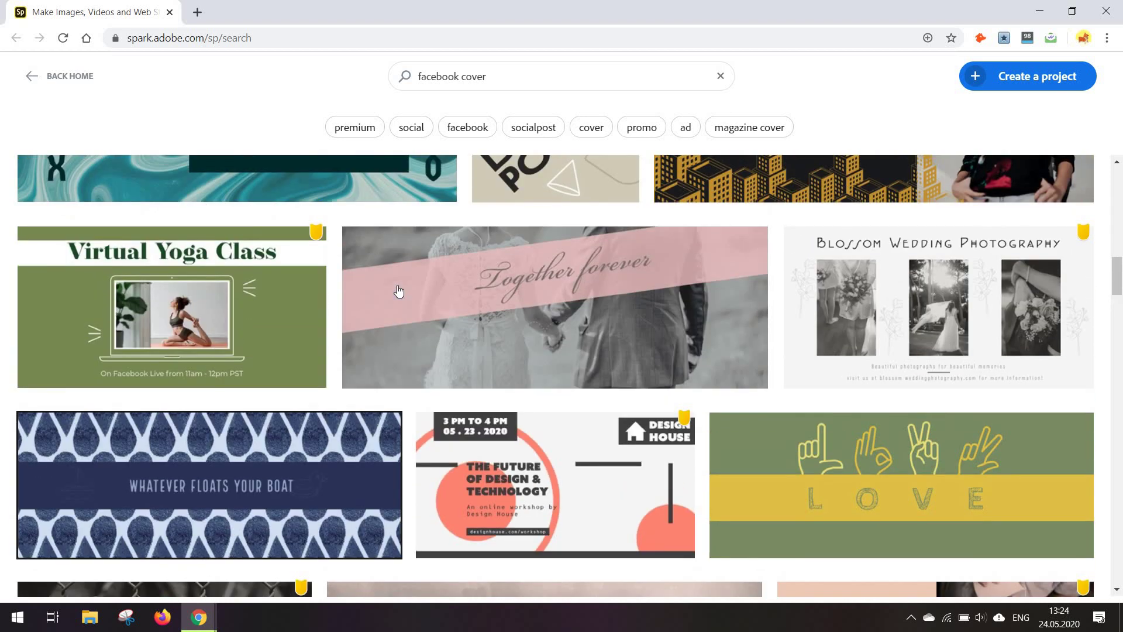
scroll(482, 311, up, 3)
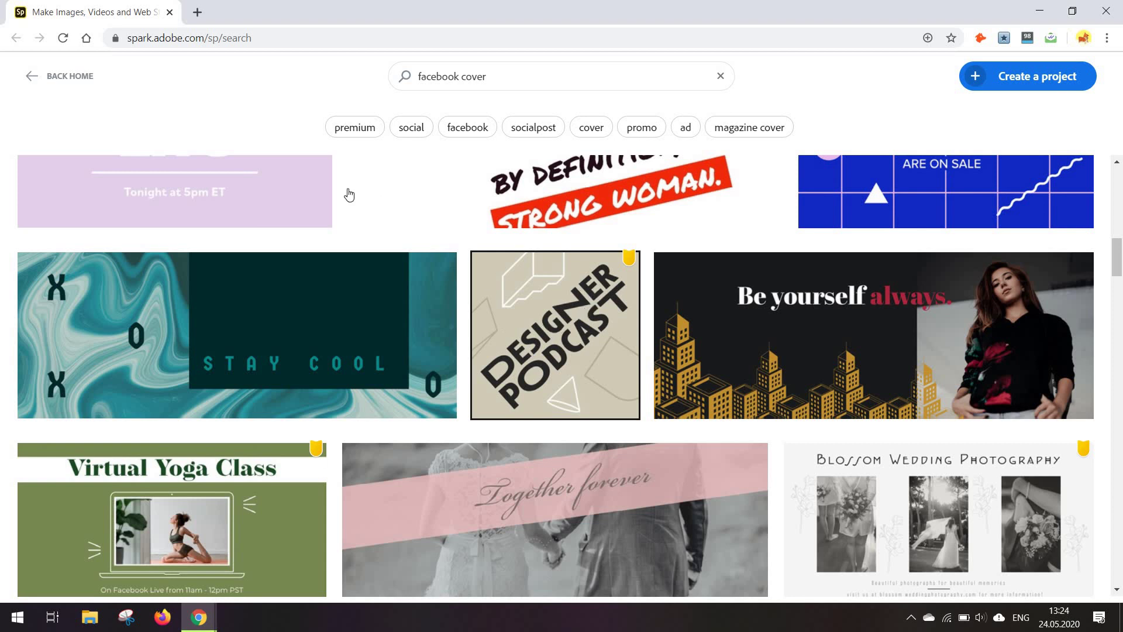
click(42, 88)
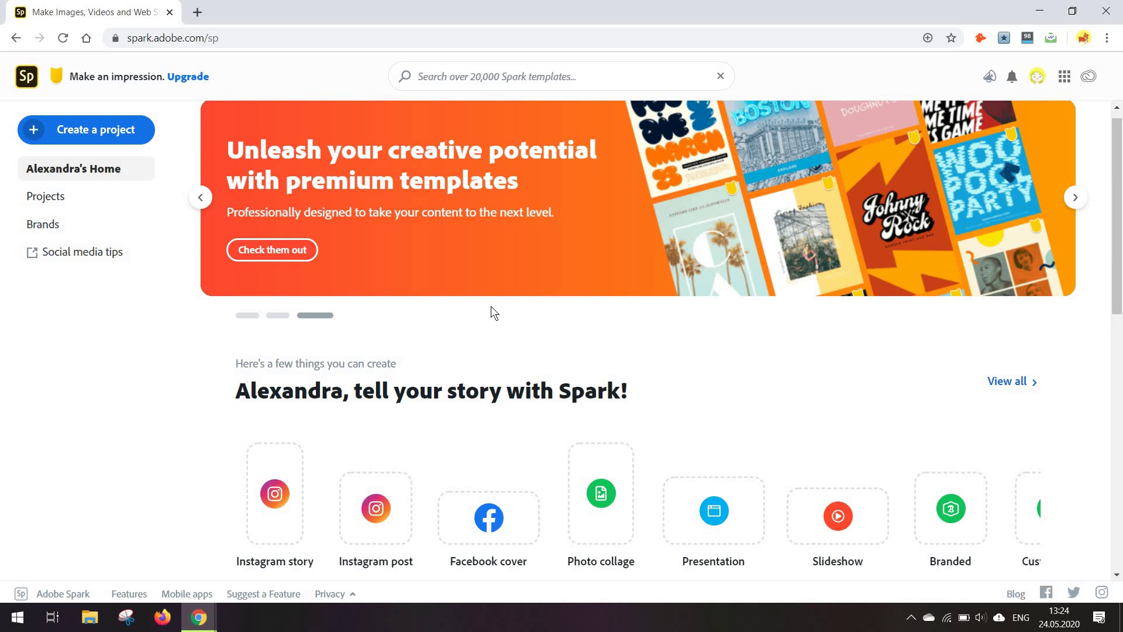
scroll(490, 306, down, 2)
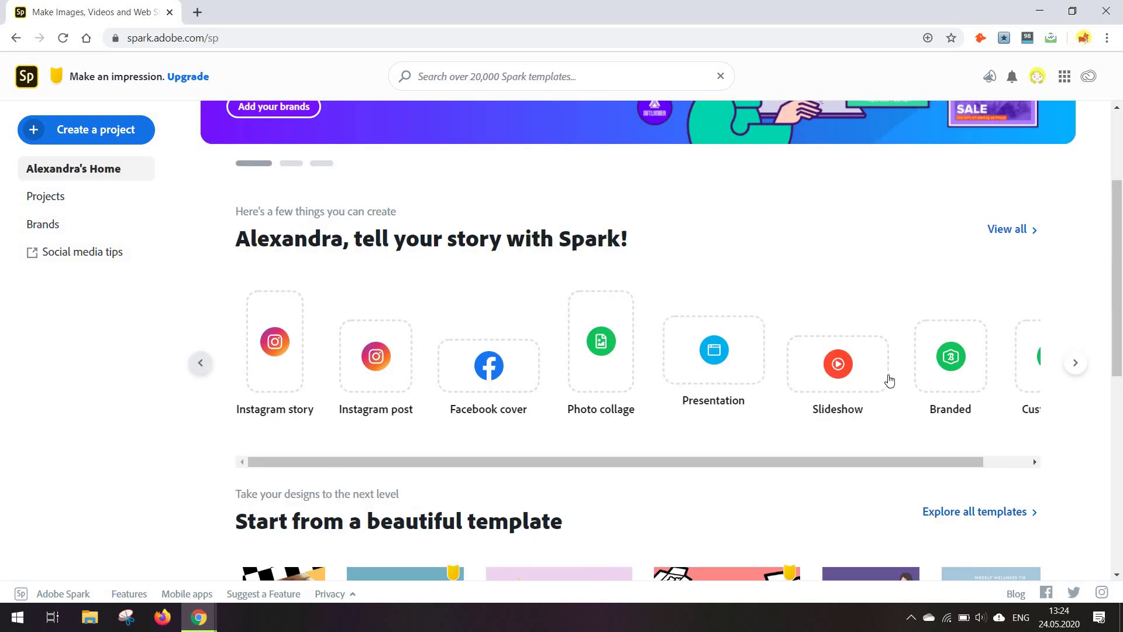
scroll(887, 381, right, 1)
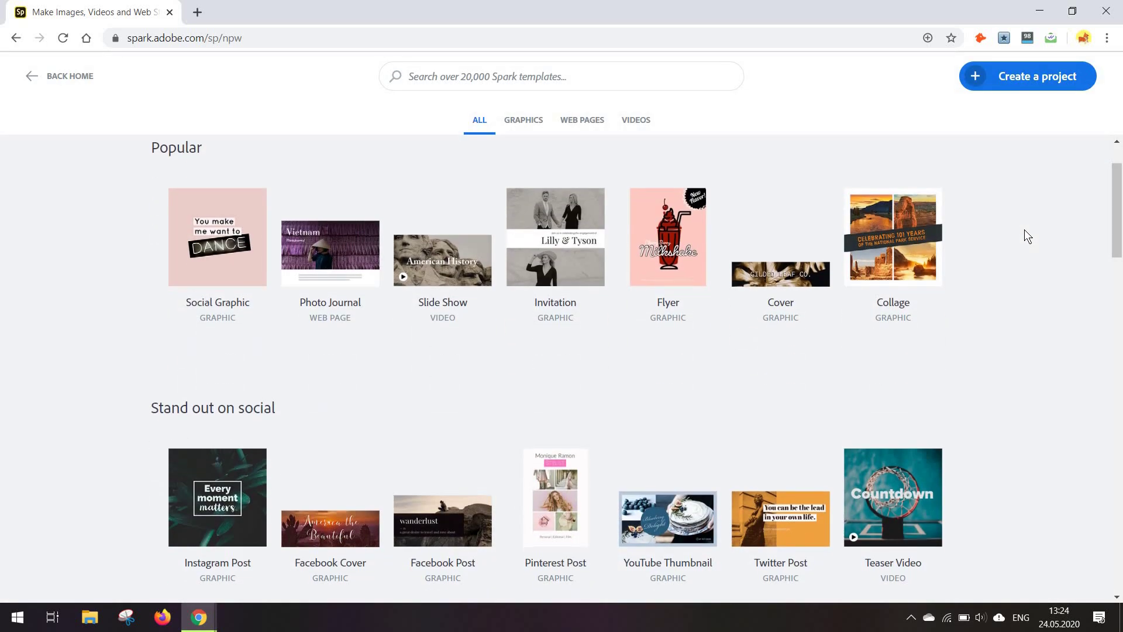
scroll(1025, 230, down, 2)
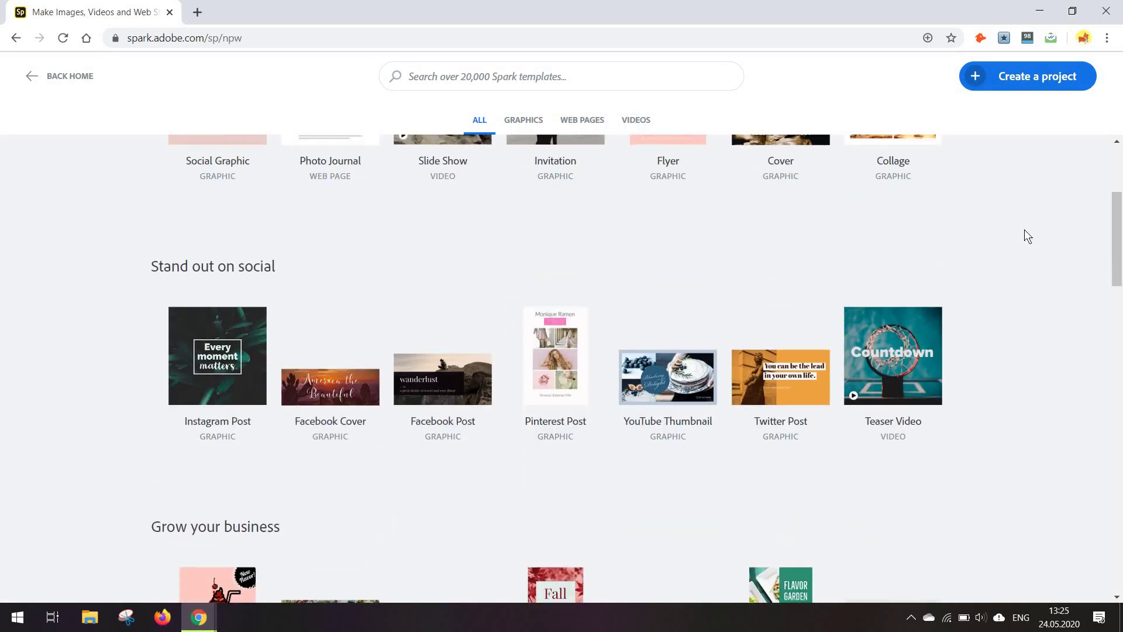
scroll(543, 137, up, 3)
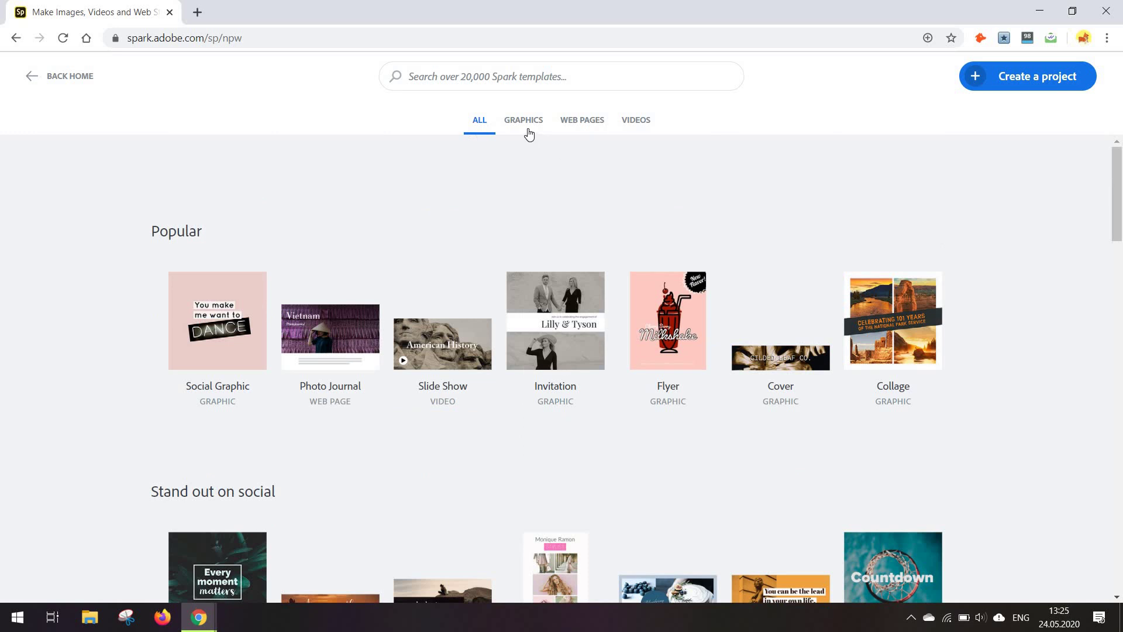
Step: Filter the template gallery to graphics, then return to the Spark home page
click(525, 121)
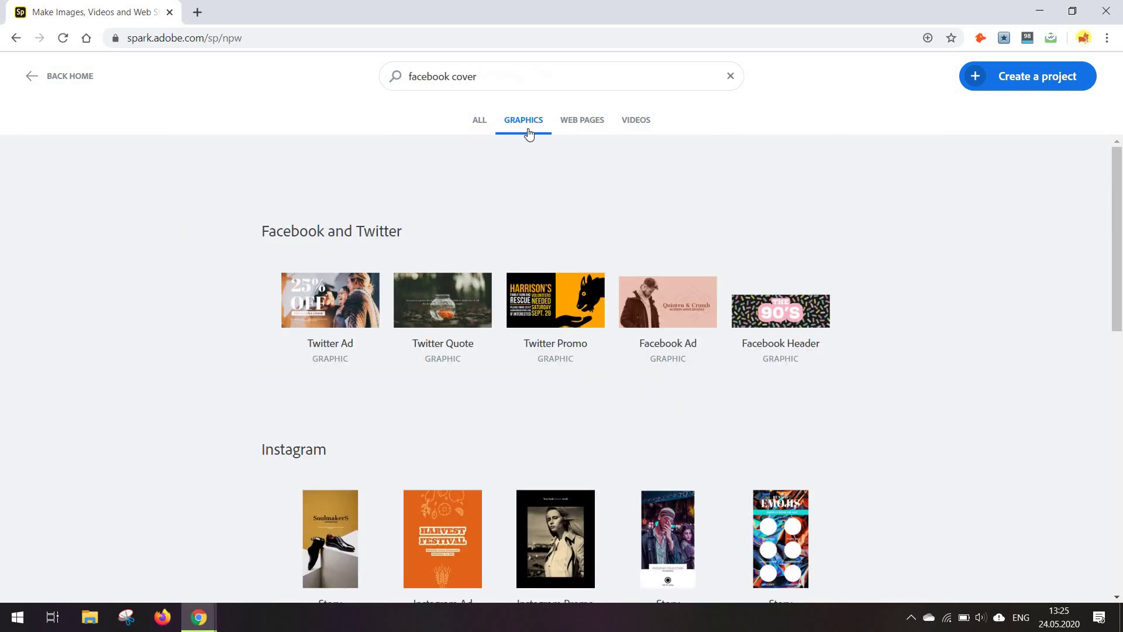
scroll(681, 196, down, 3)
scroll(681, 195, down, 2)
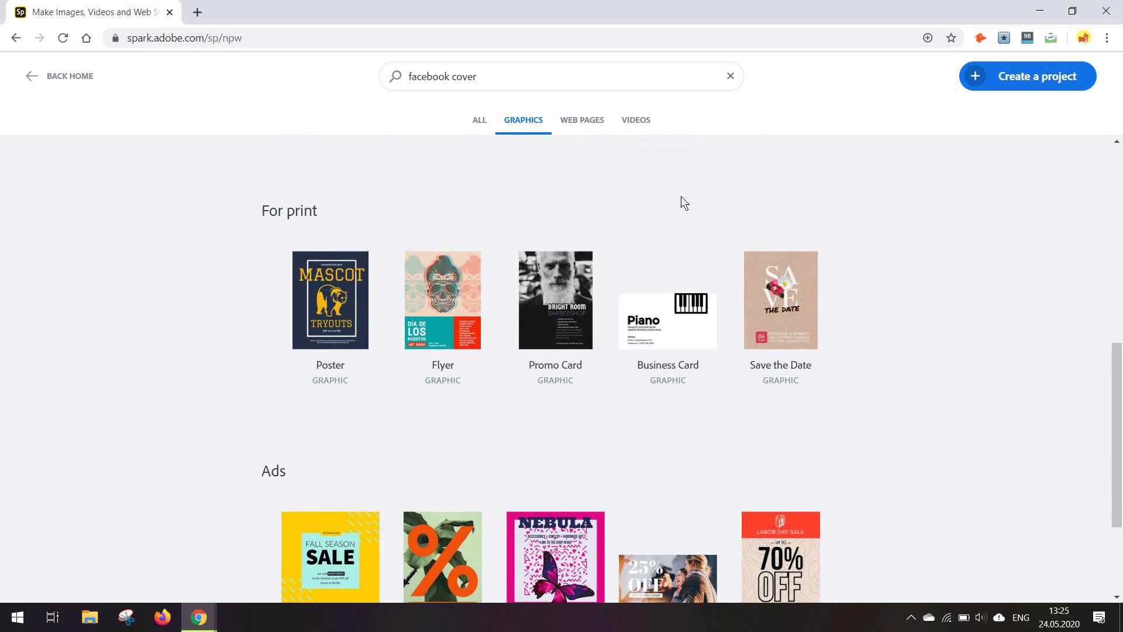
scroll(680, 201, down, 2)
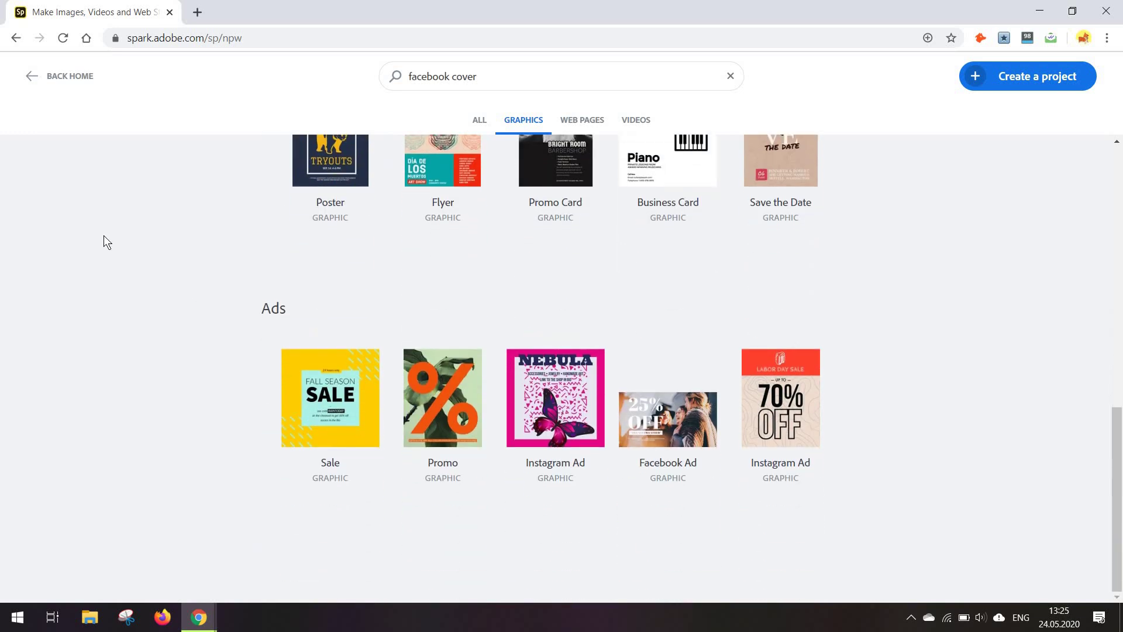
click(72, 75)
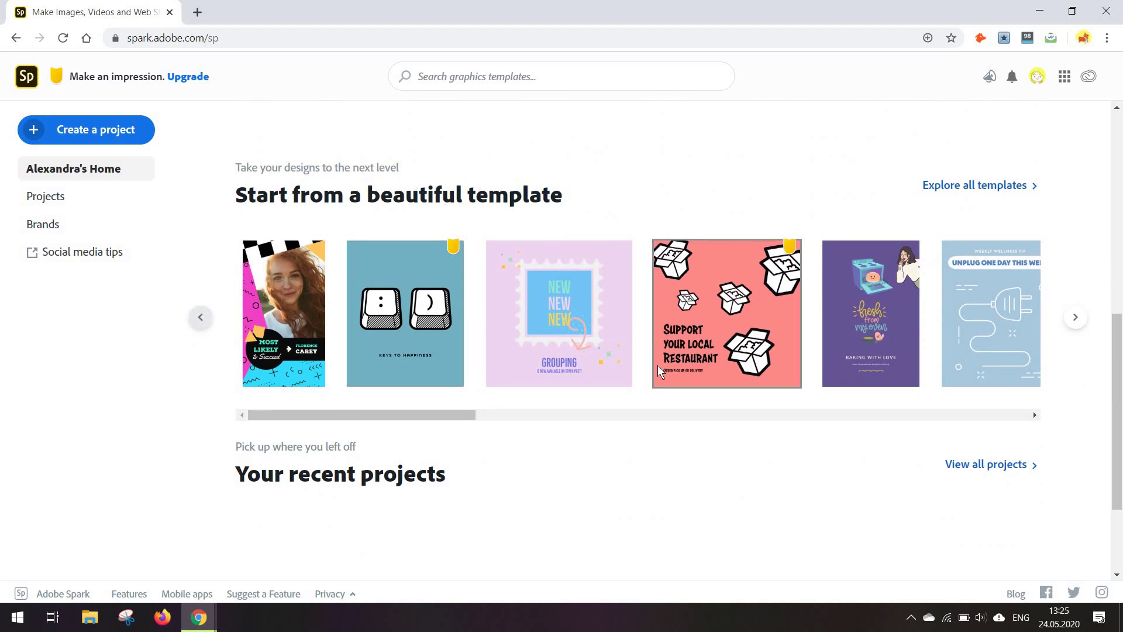
scroll(657, 365, down, 2)
scroll(78, 201, up, 4)
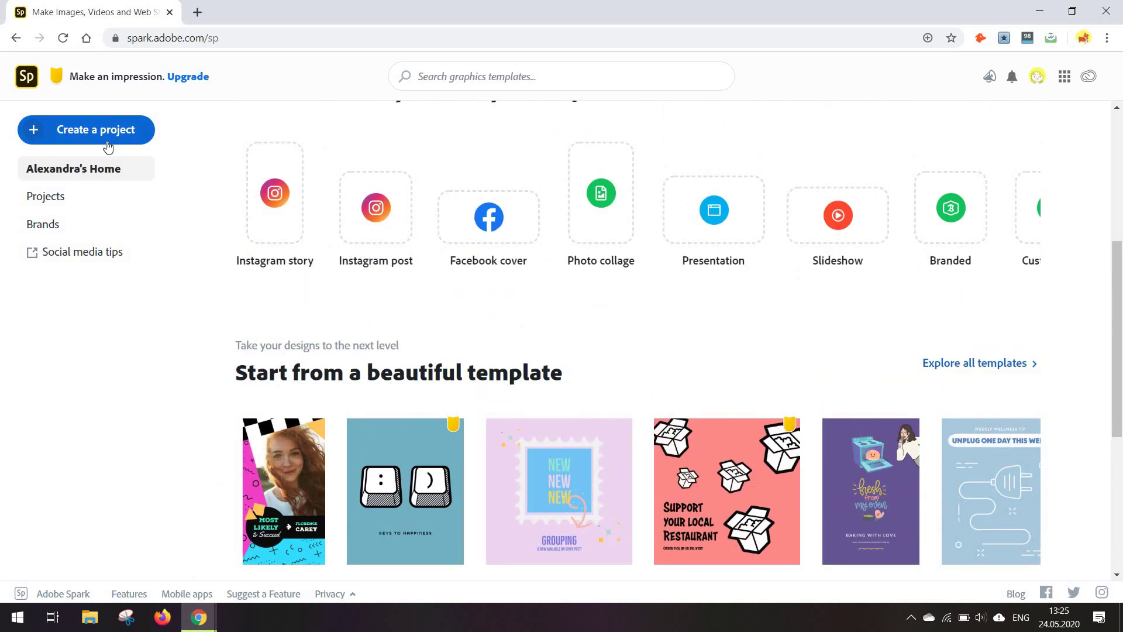
Step: Create a blank 2000 × 2560 px custom-size post titled My Post, then go back home
click(108, 140)
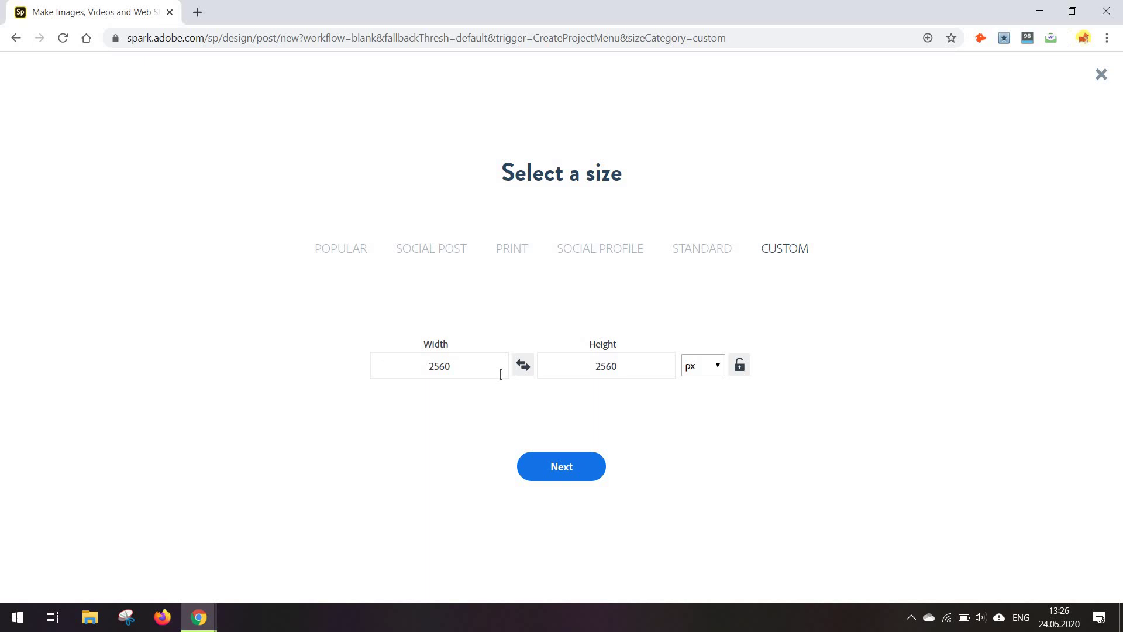
double_click(424, 369)
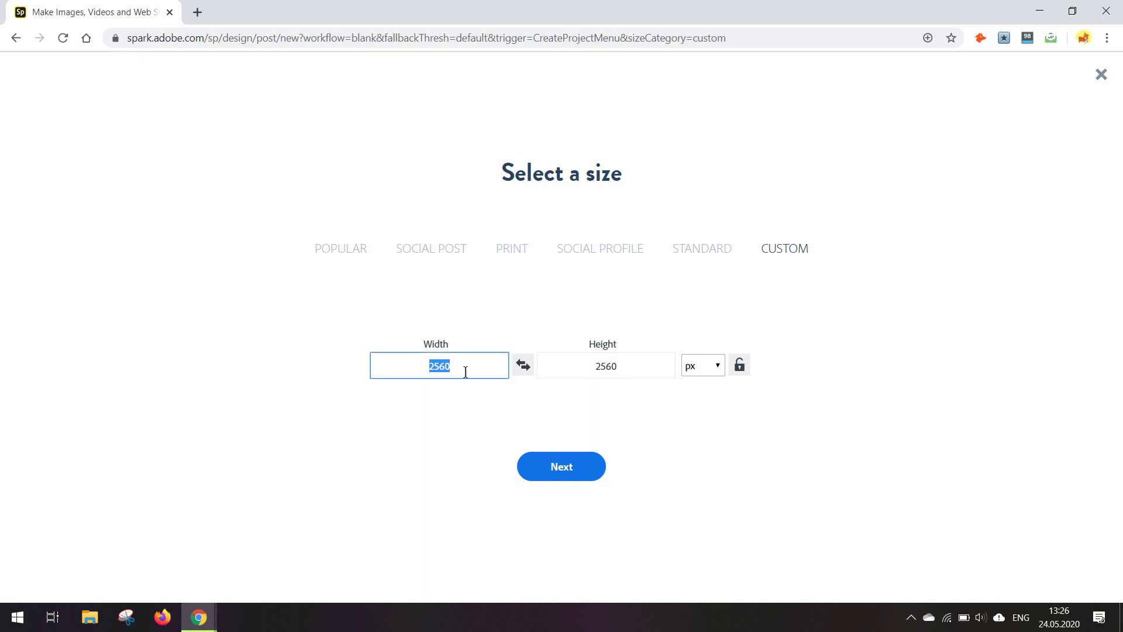
key(shift+Right)
text(000)
key(Return)
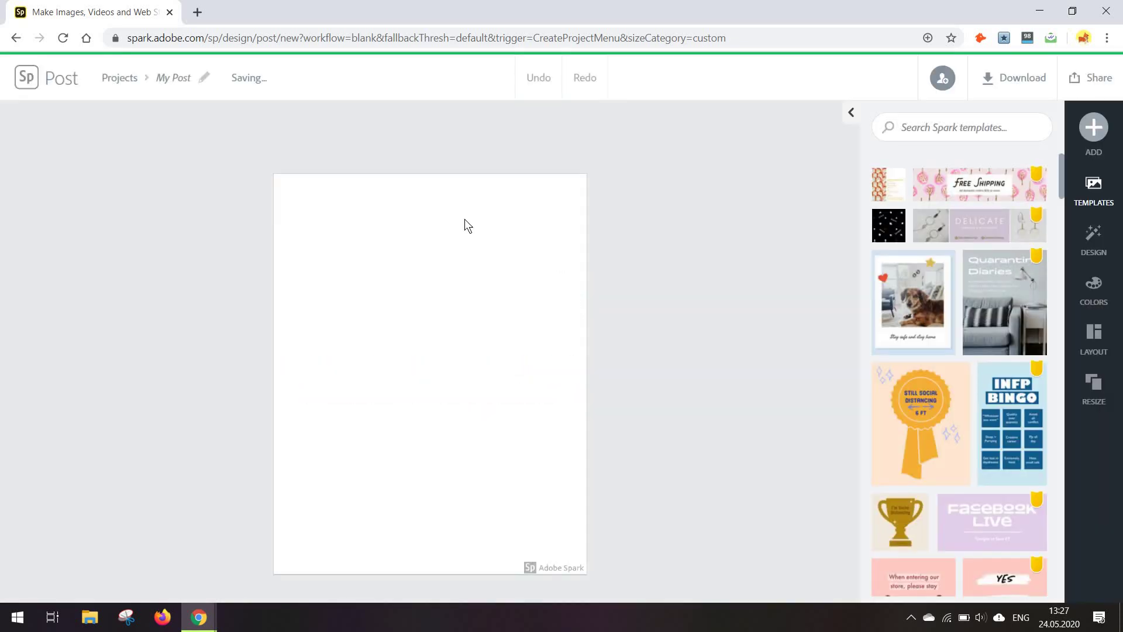
click(12, 40)
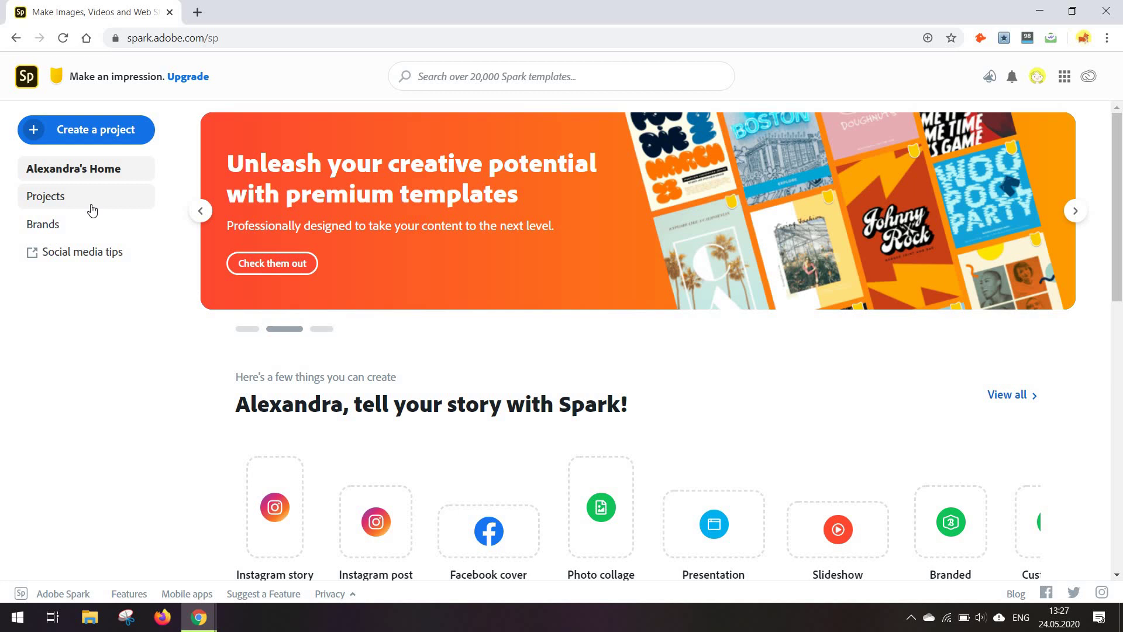
click(92, 211)
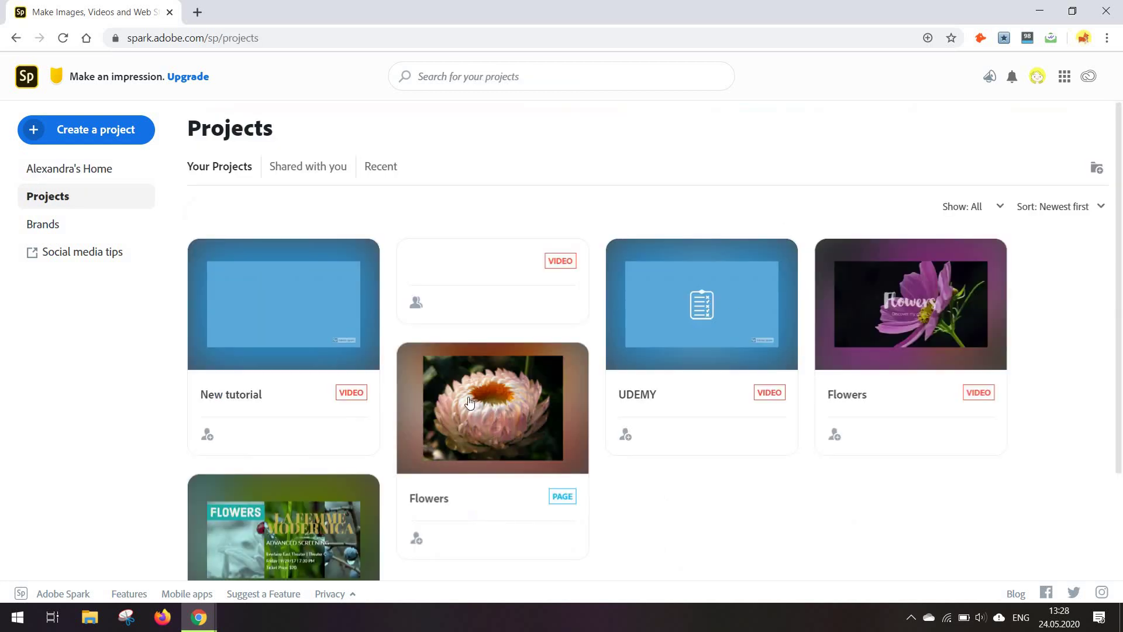
click(297, 173)
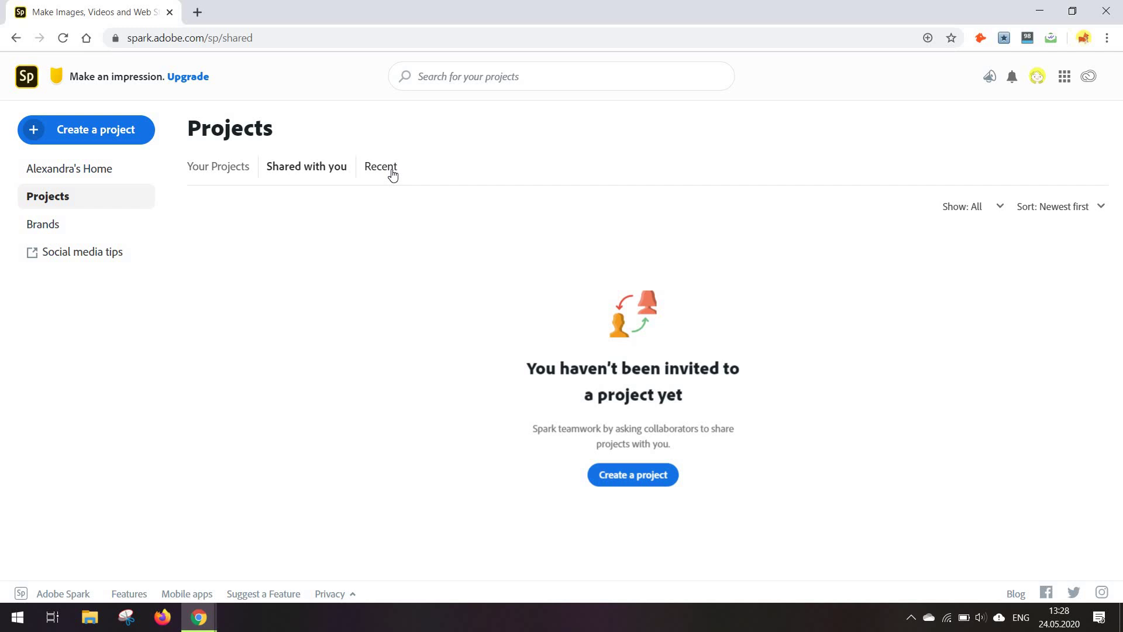
click(101, 227)
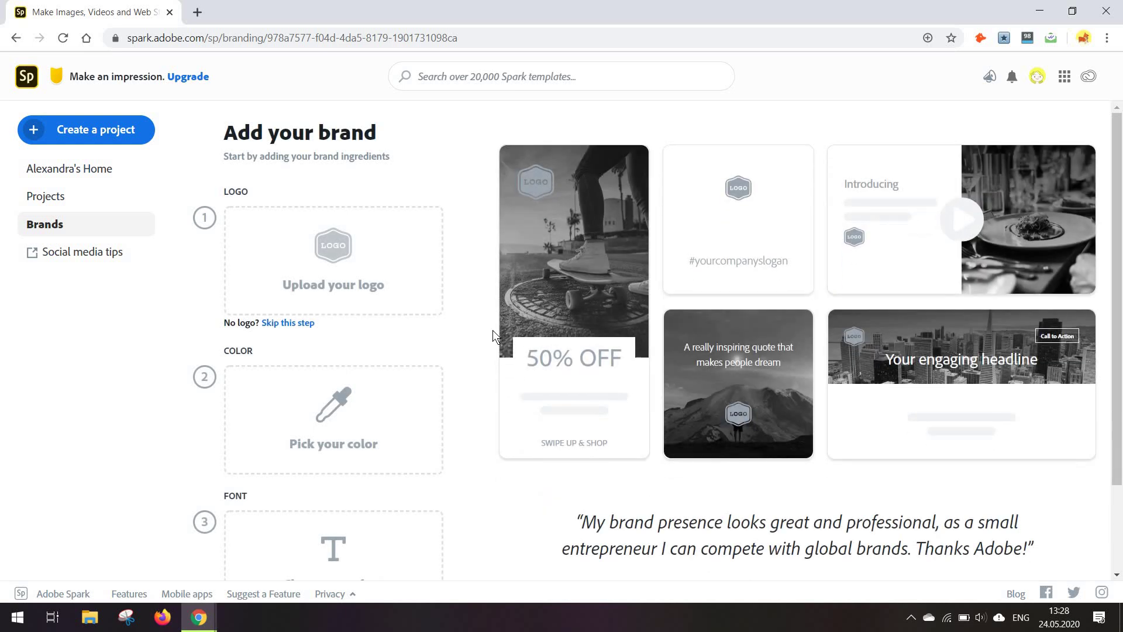
scroll(492, 333, down, 2)
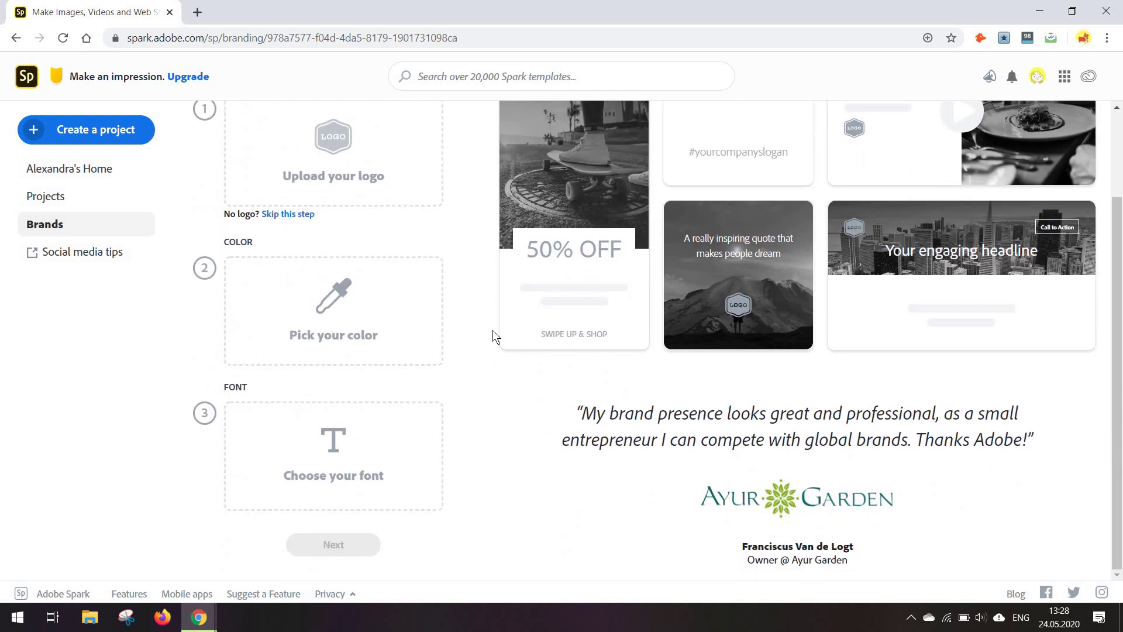
scroll(492, 330, up, 1)
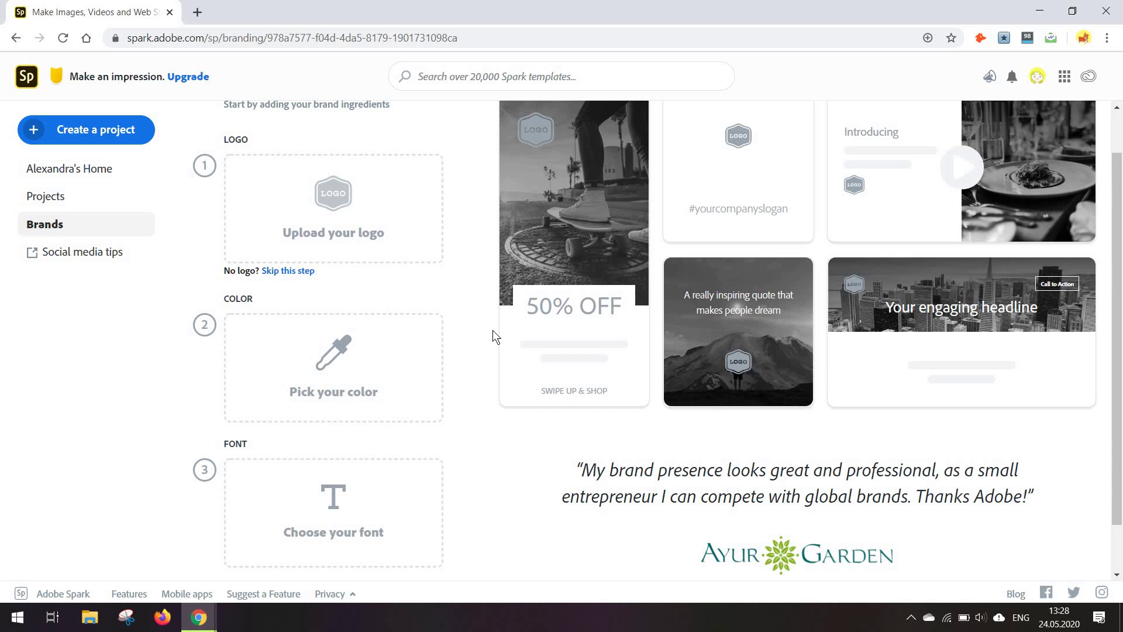
click(421, 384)
scroll(421, 381, down, 1)
click(103, 169)
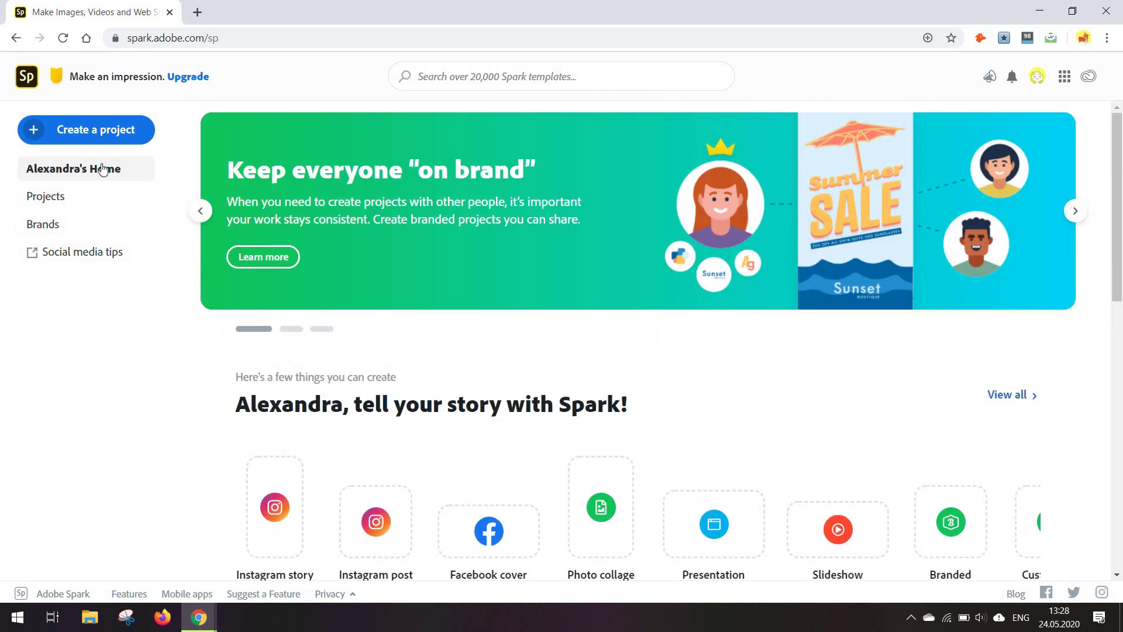
Step: Start a new blank Facebook cover post
click(85, 141)
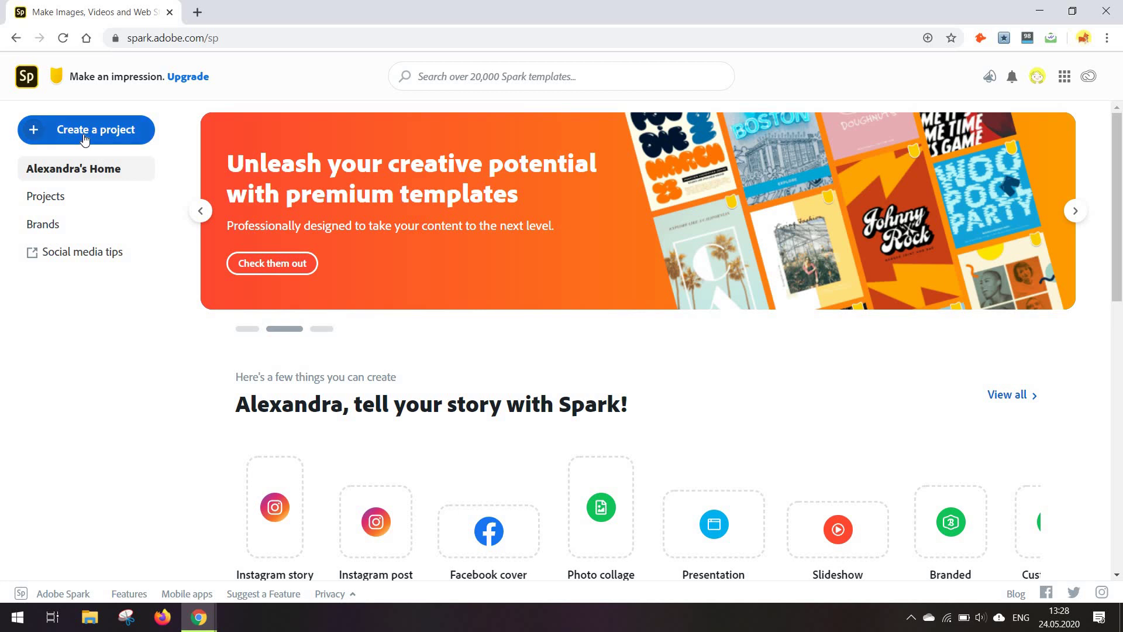
click(86, 140)
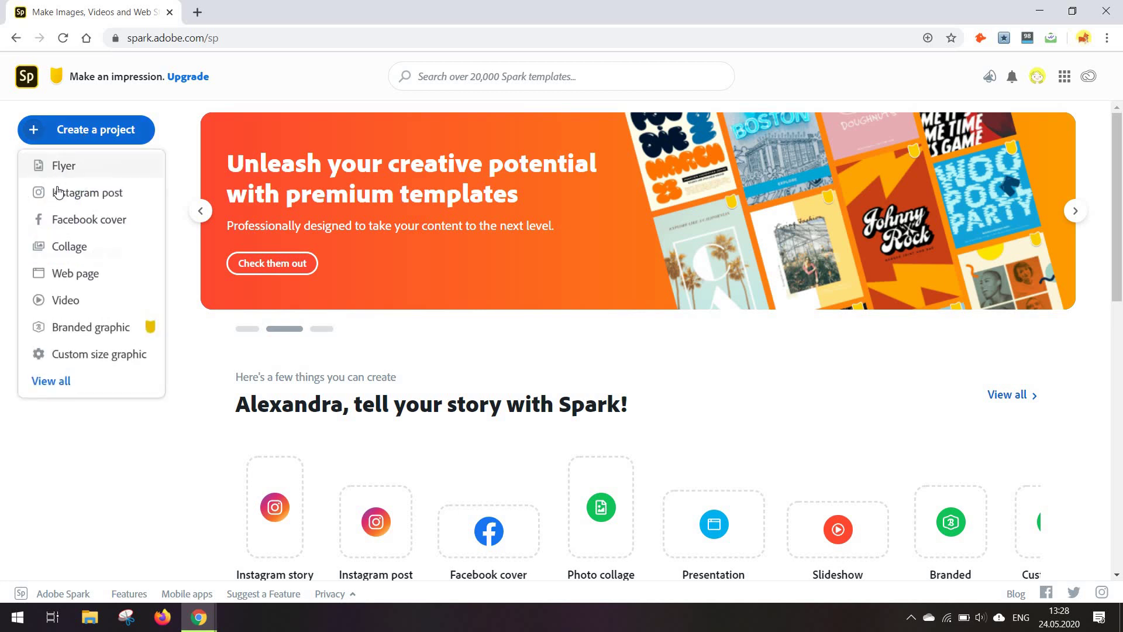
click(73, 216)
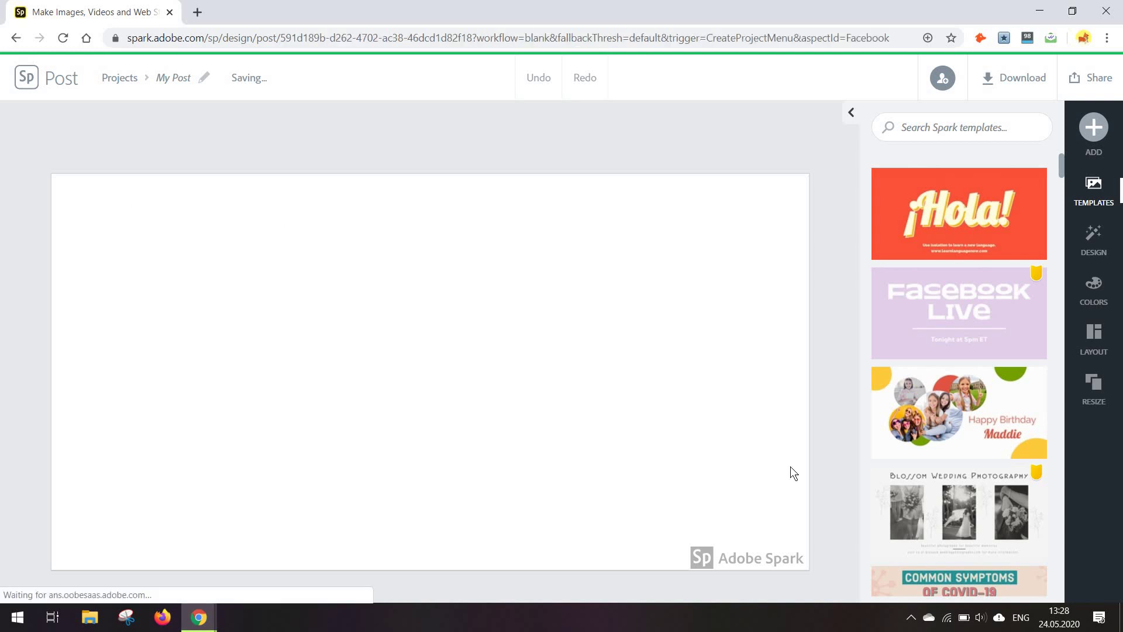
mouse_move(748, 558)
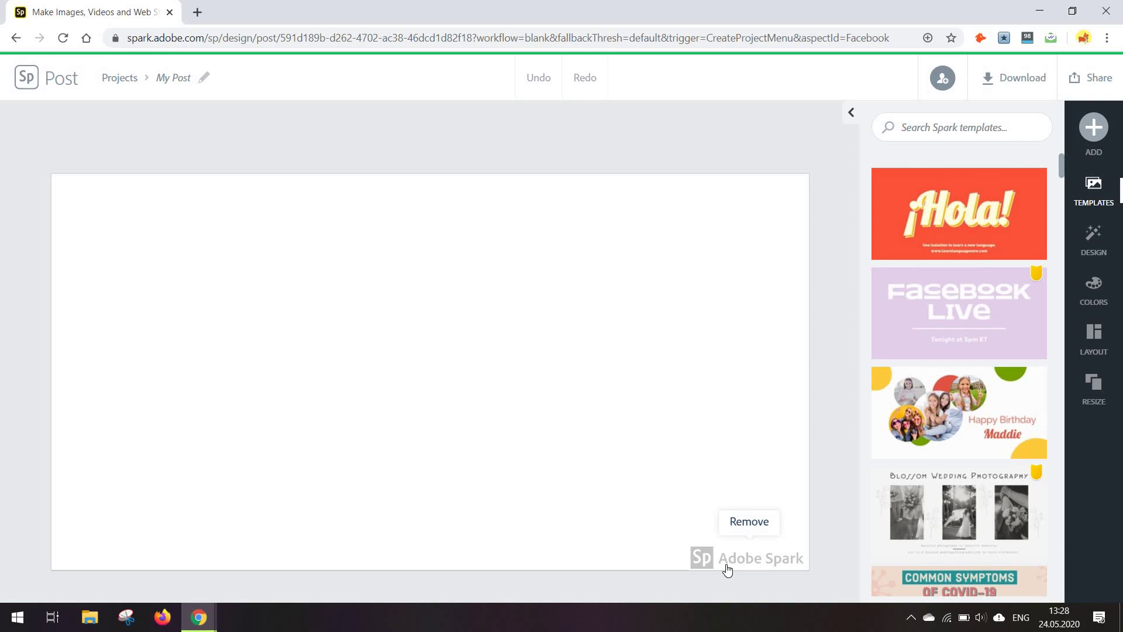
Step: Explore the watermark removal offer and the Individual plan's Buy Now checkout
click(753, 527)
click(727, 510)
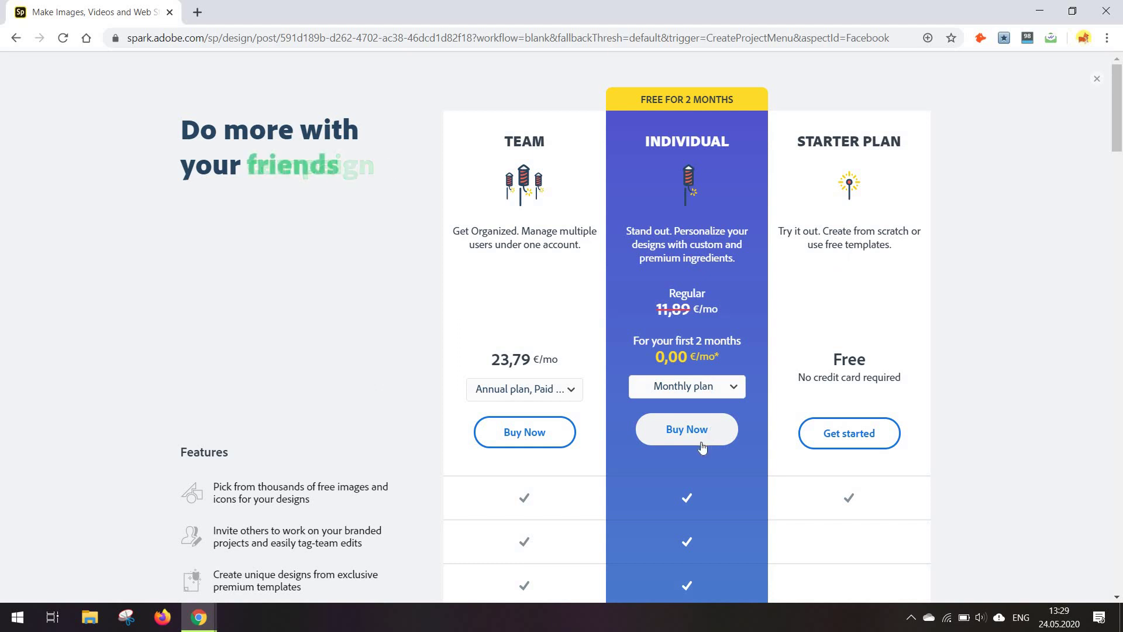
click(687, 430)
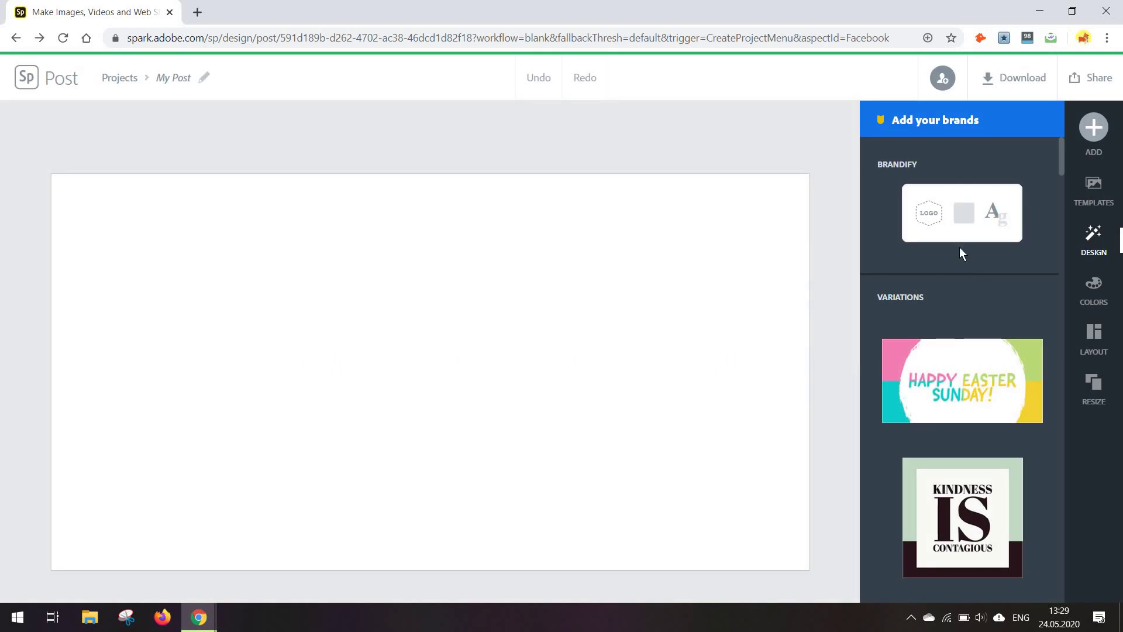
scroll(970, 288, down, 5)
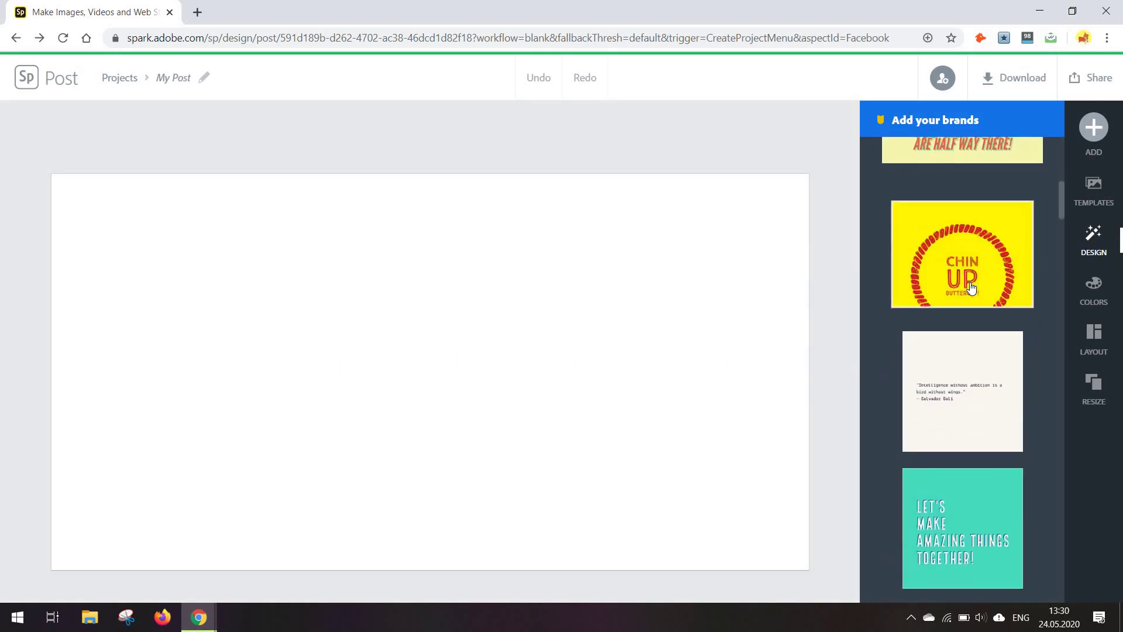
scroll(971, 288, down, 5)
scroll(971, 288, down, 3)
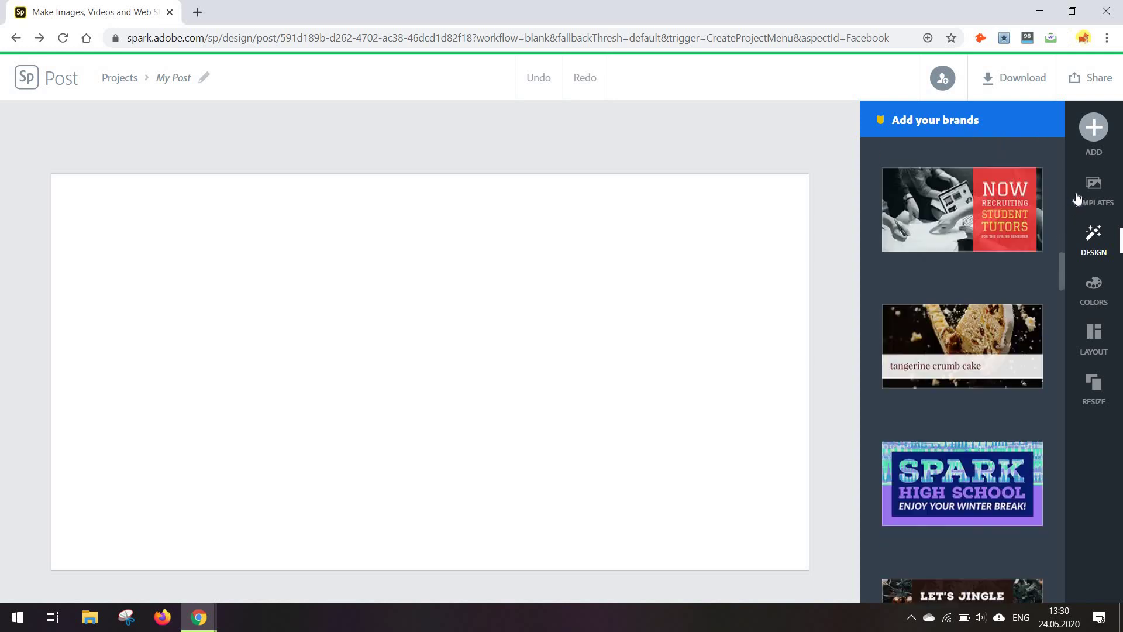
Step: Search templates for 'facebook cover' and preview the Don't Be Afraid to Stand Out template
click(1088, 200)
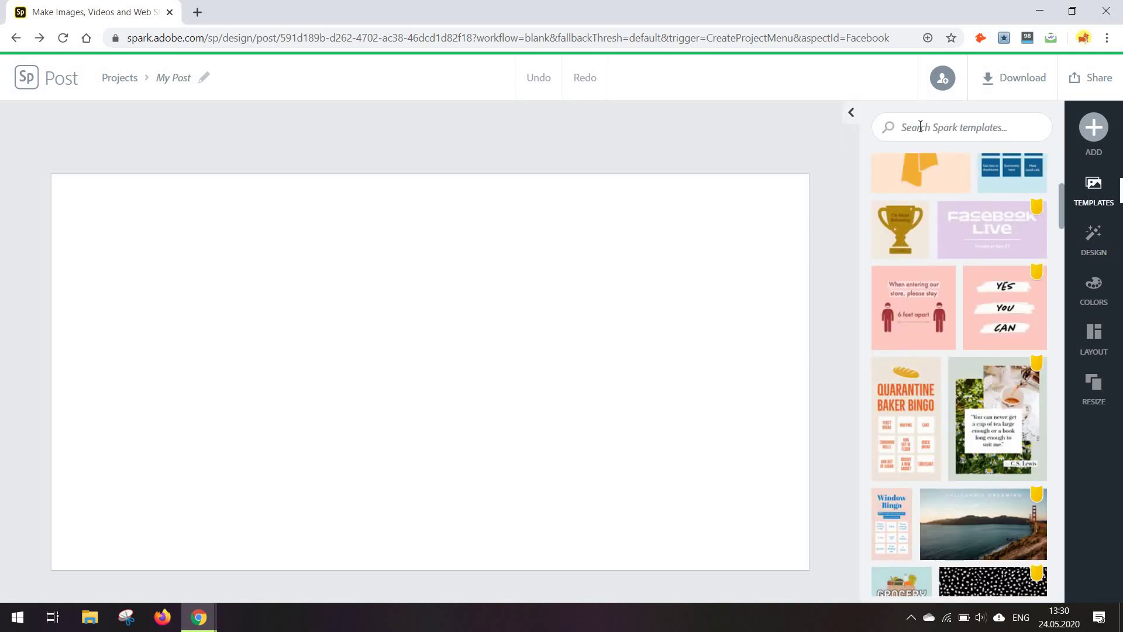
click(920, 127)
text(facebook cover)
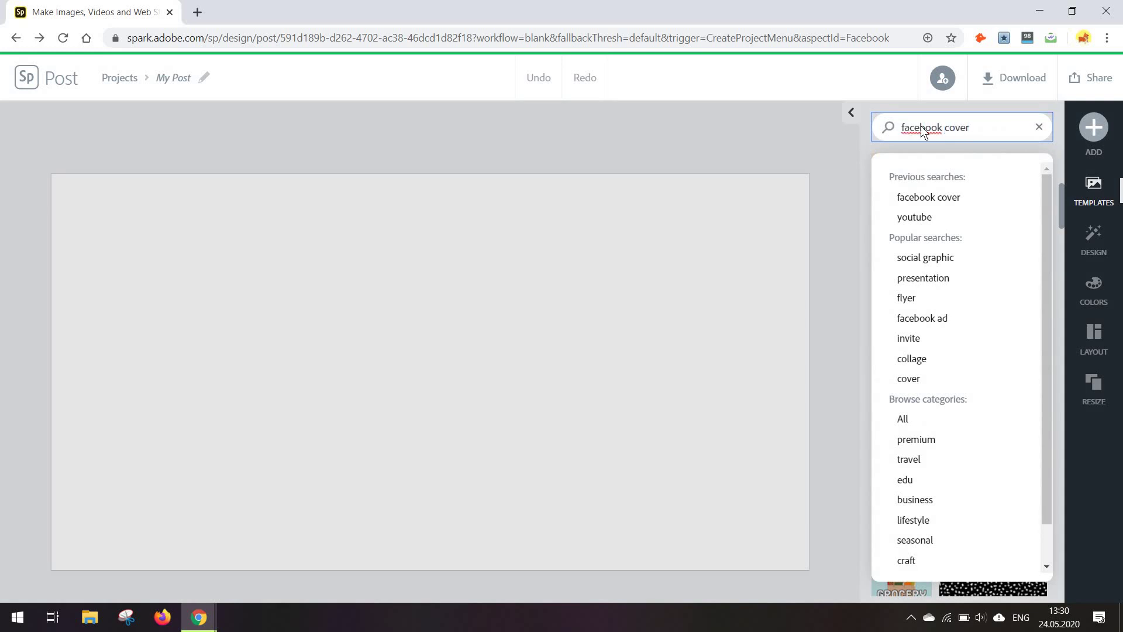
key(Return)
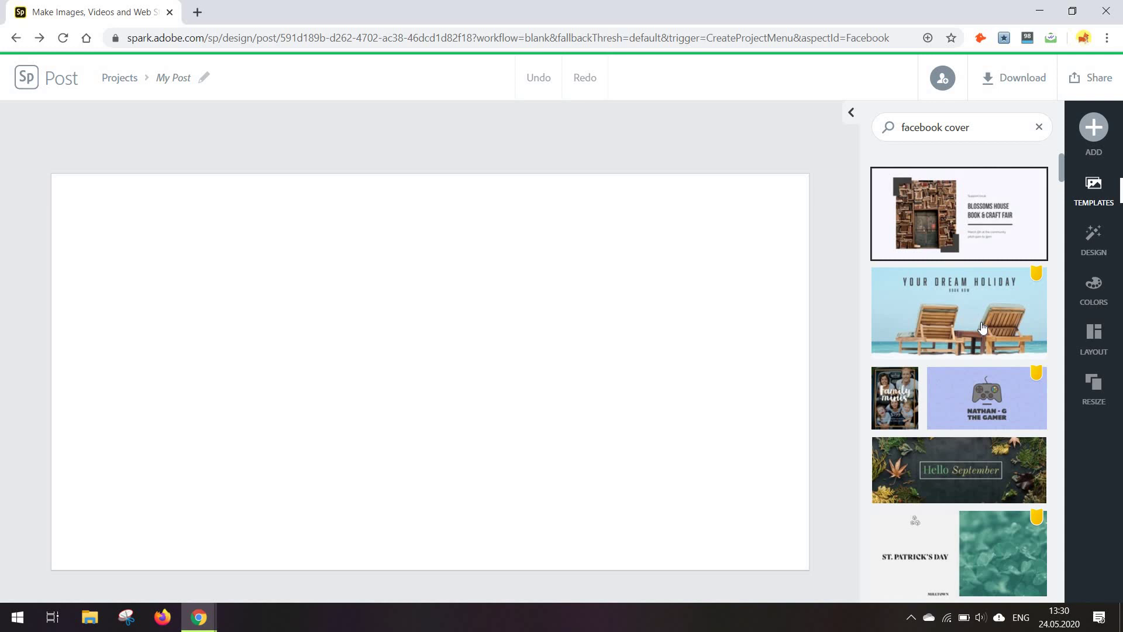
scroll(982, 328, down, 1)
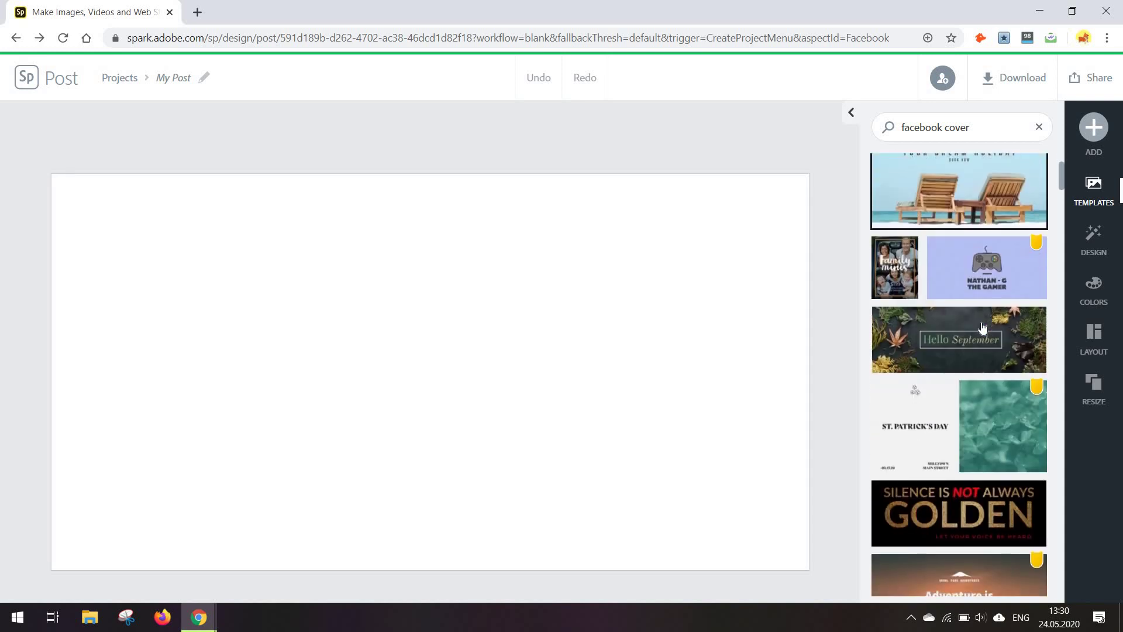
scroll(982, 327, down, 1)
scroll(981, 327, down, 2)
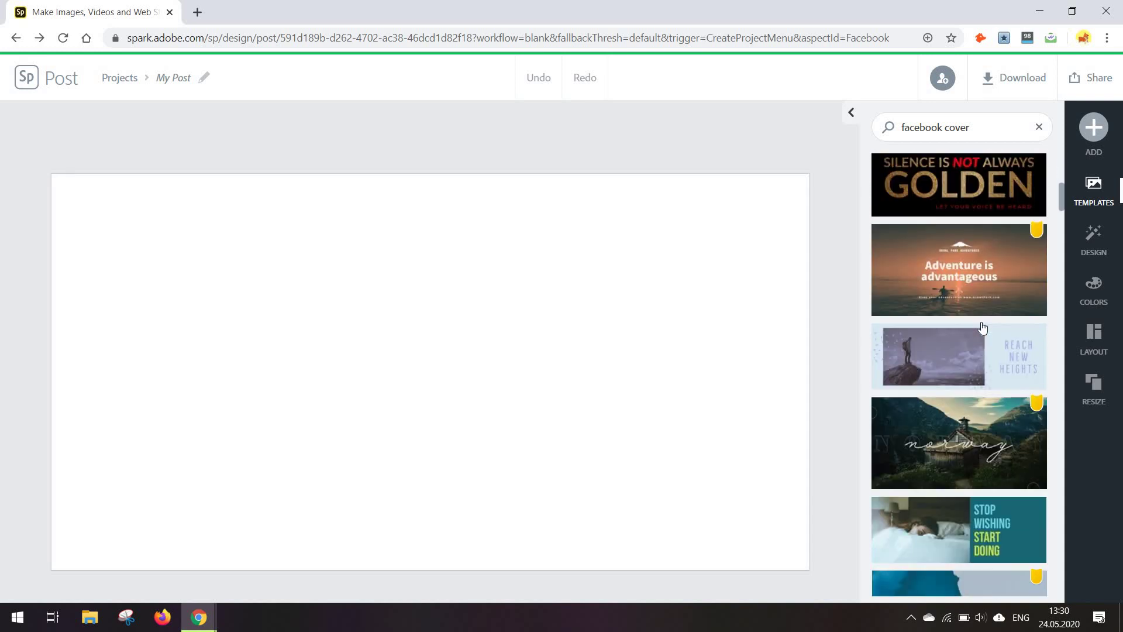
scroll(982, 328, down, 2)
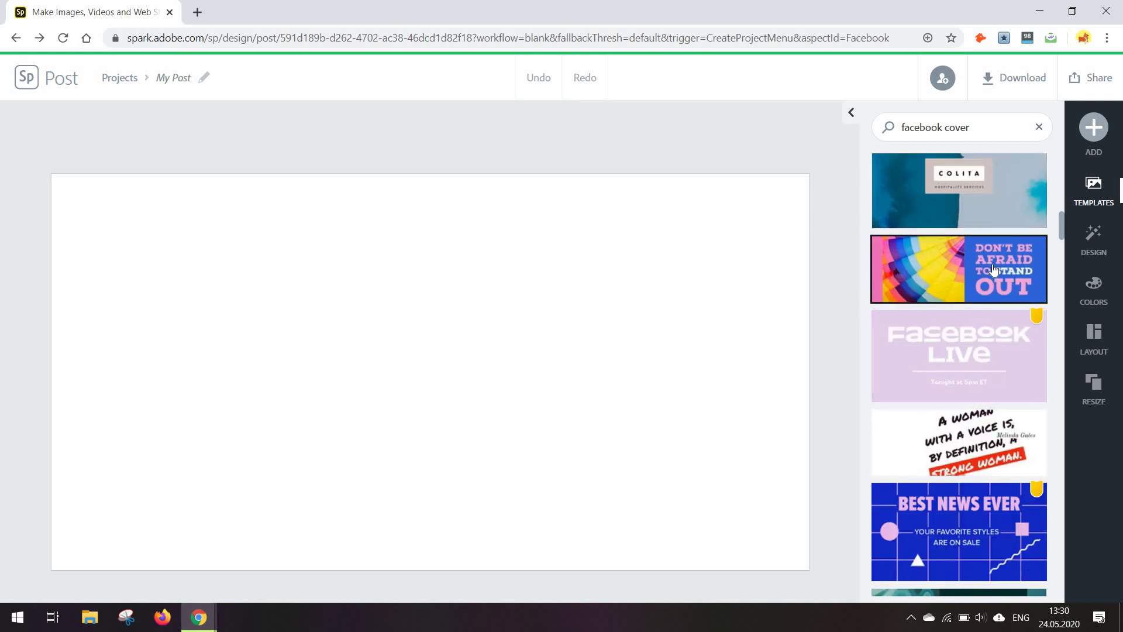
click(992, 265)
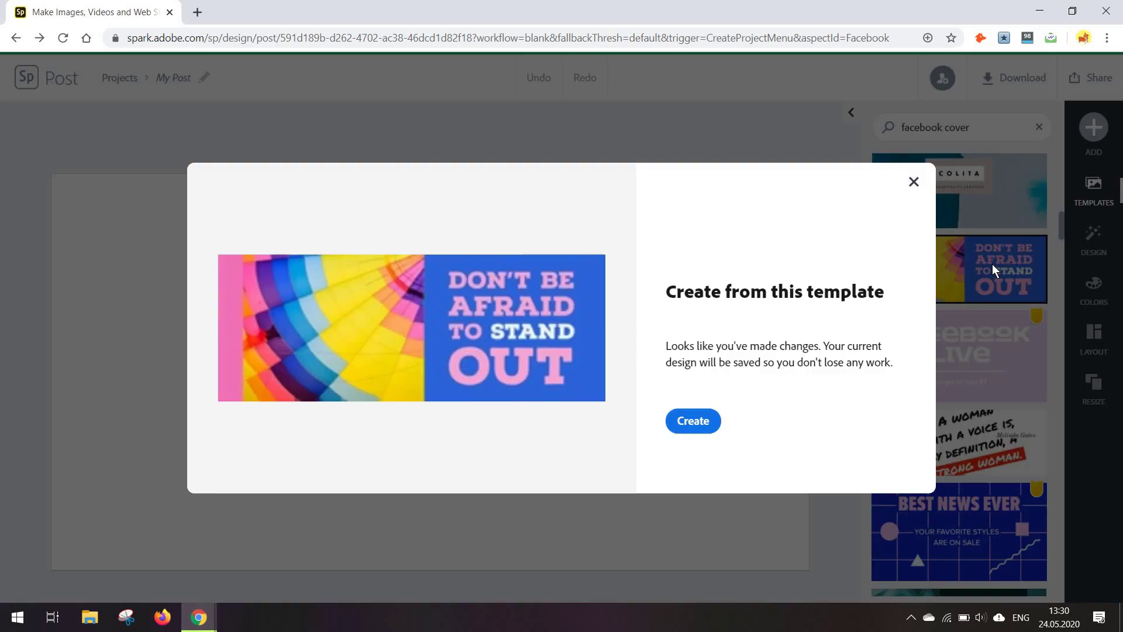
Step: Create the post from the Don't Be Afraid template and remove its watermark once
click(714, 421)
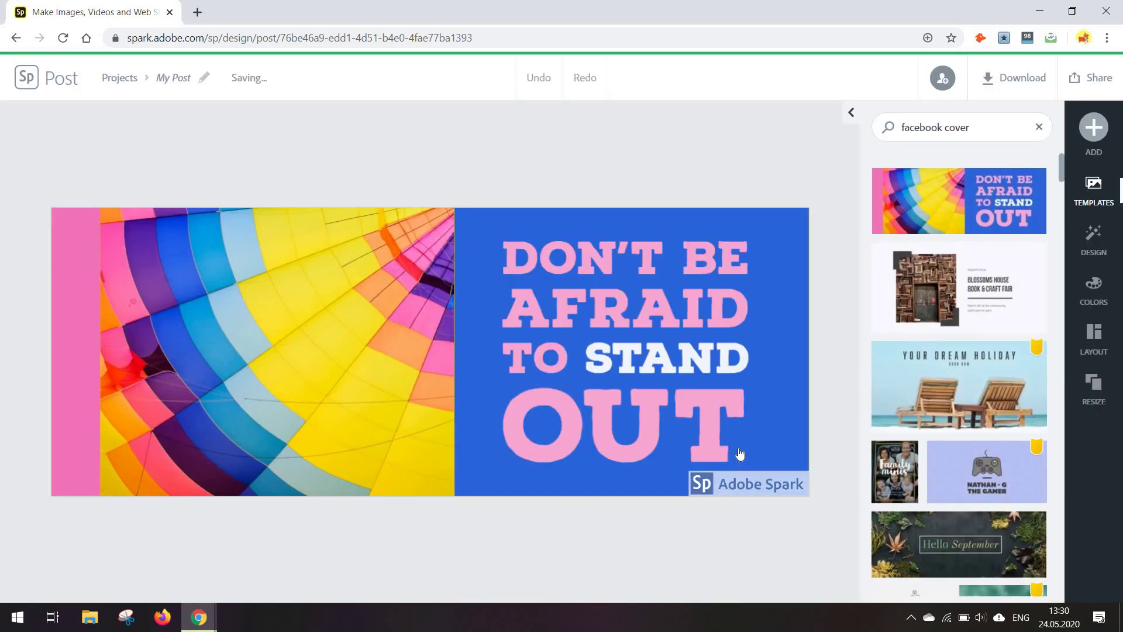
click(744, 483)
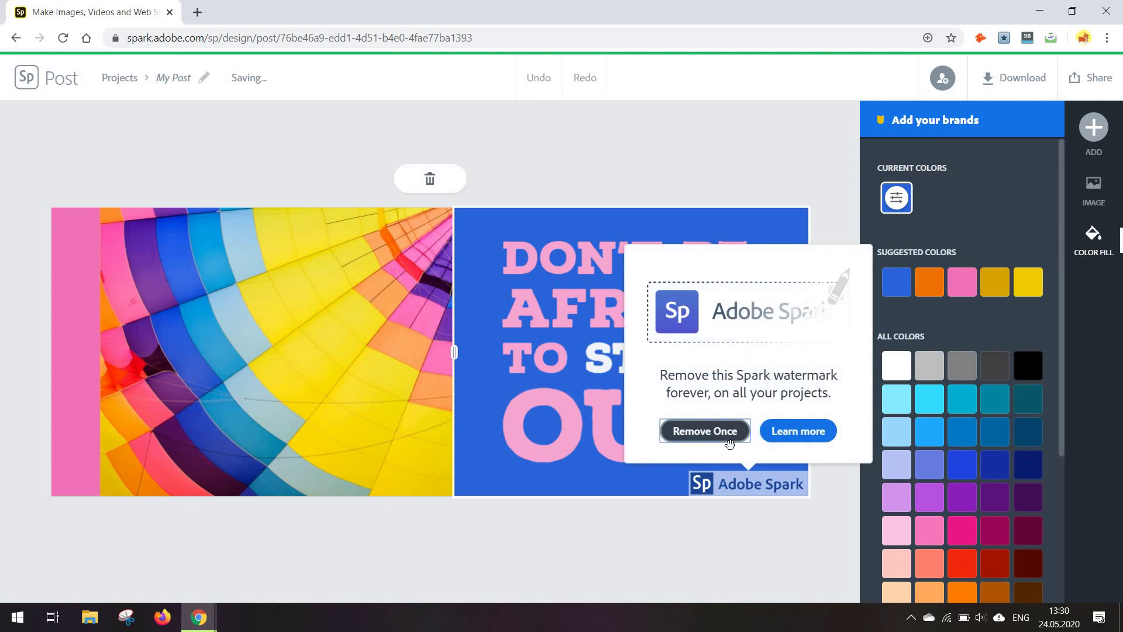
click(705, 431)
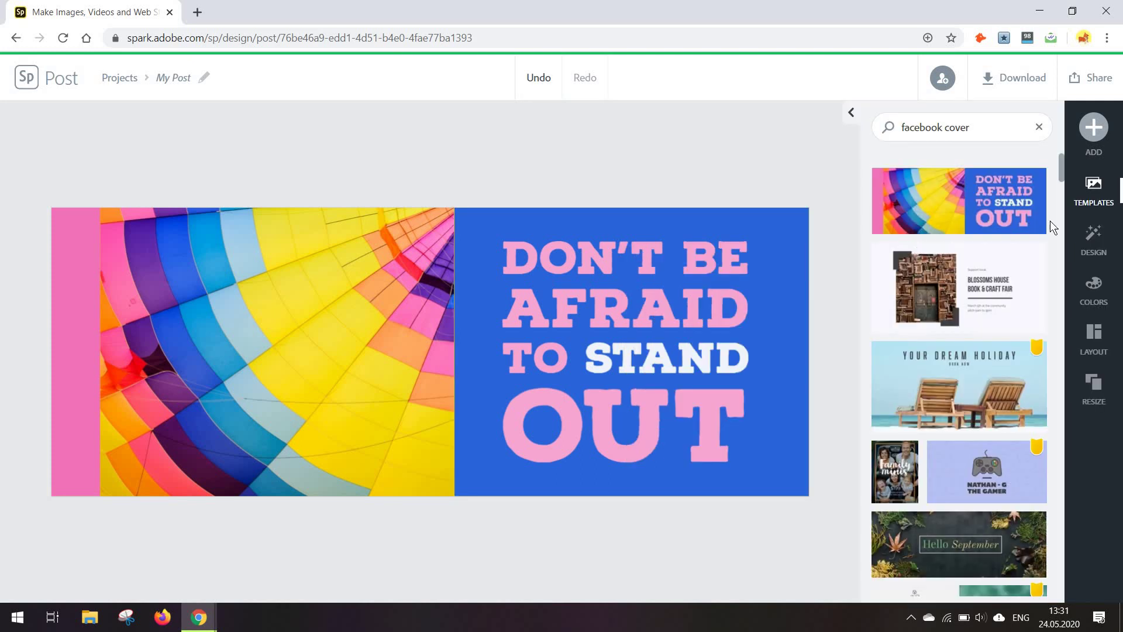
Step: Delete the template's 'Don't Be Afraid to Stand Out' quote text
click(1094, 129)
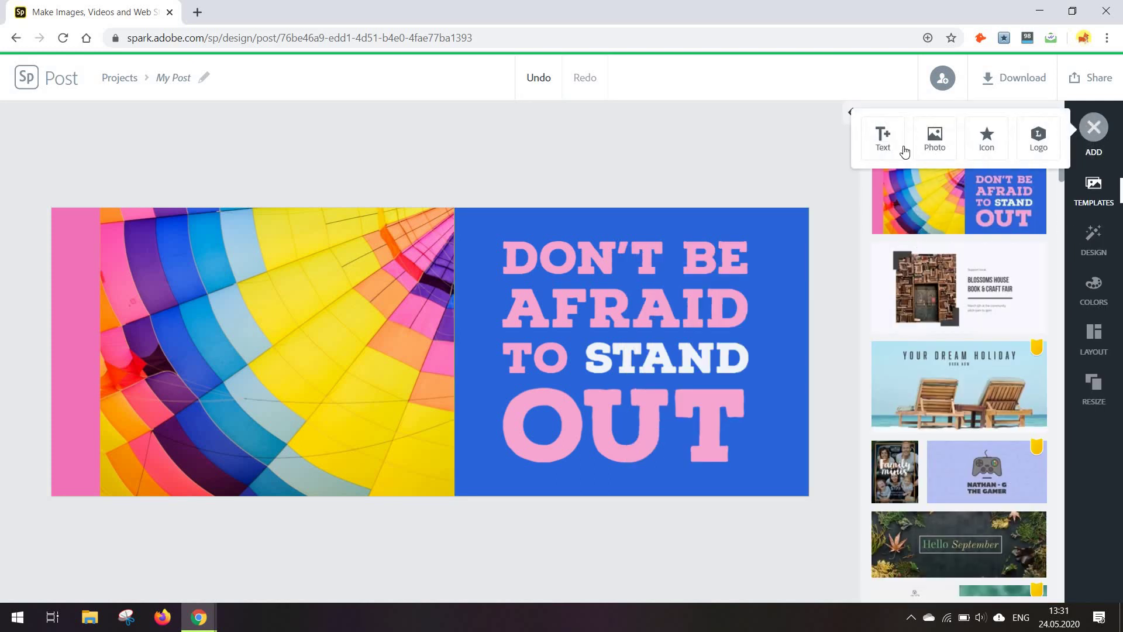
click(886, 138)
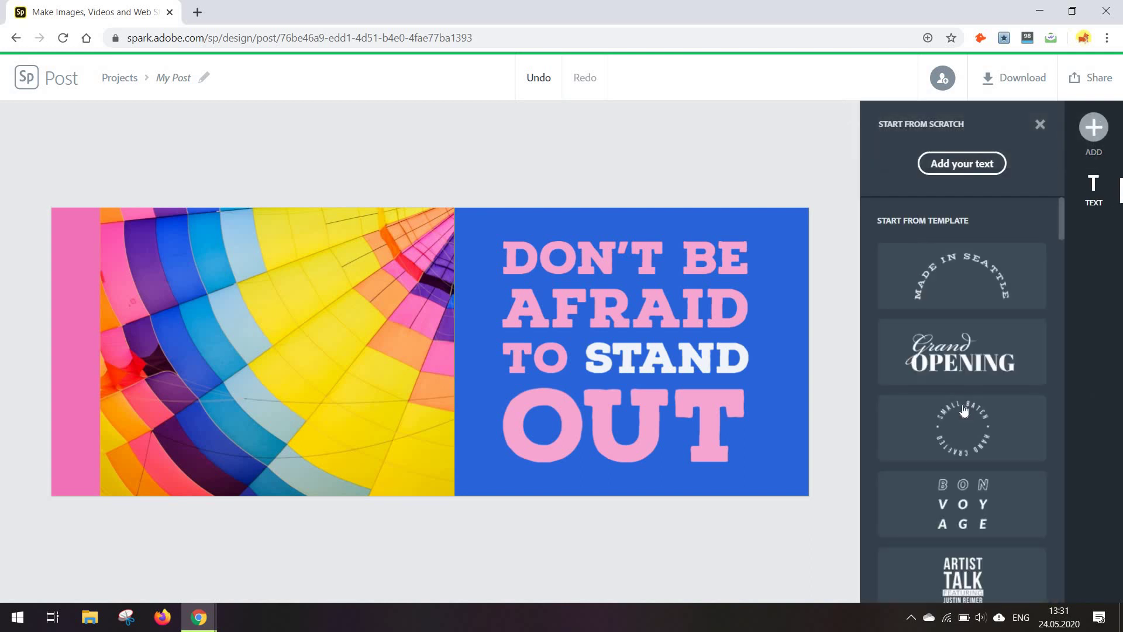
scroll(963, 410, down, 3)
scroll(942, 337, down, 4)
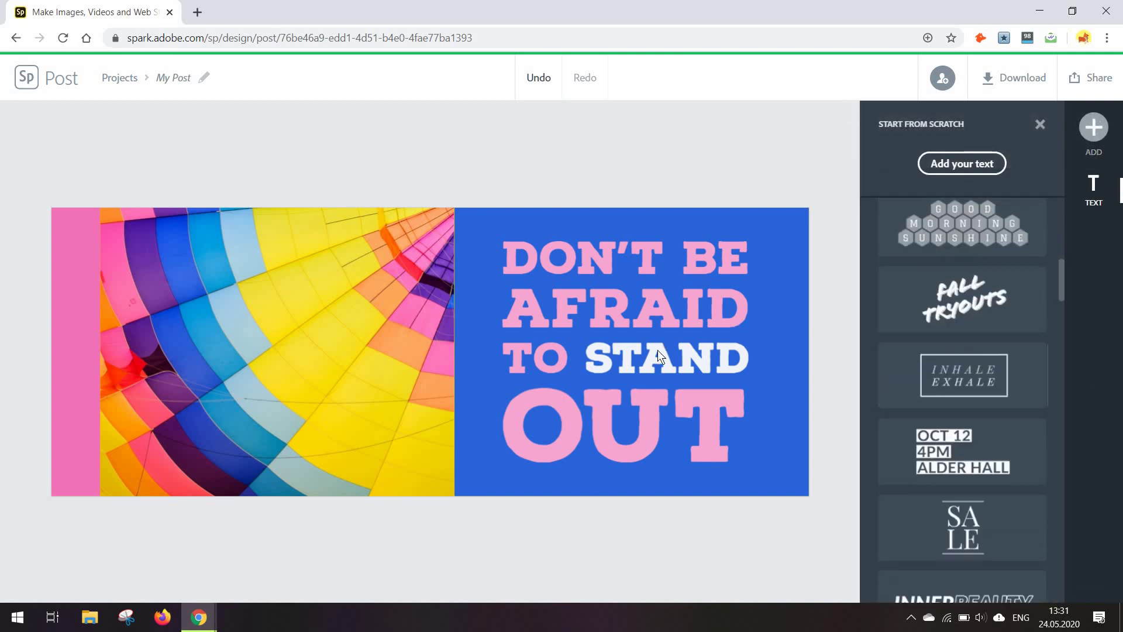
click(658, 352)
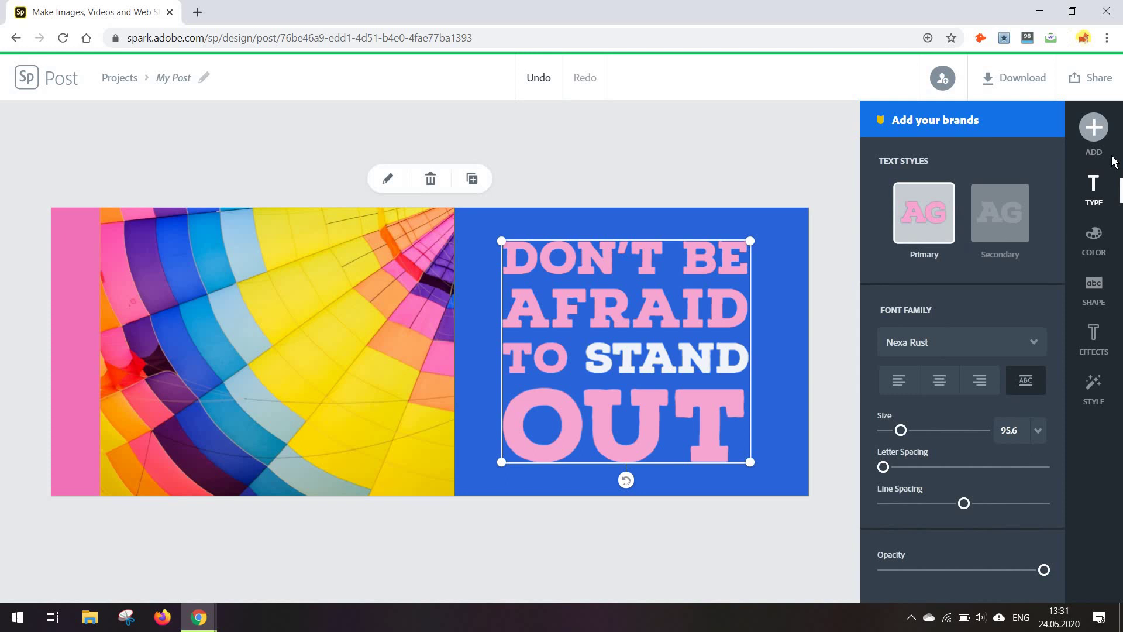
key(Escape)
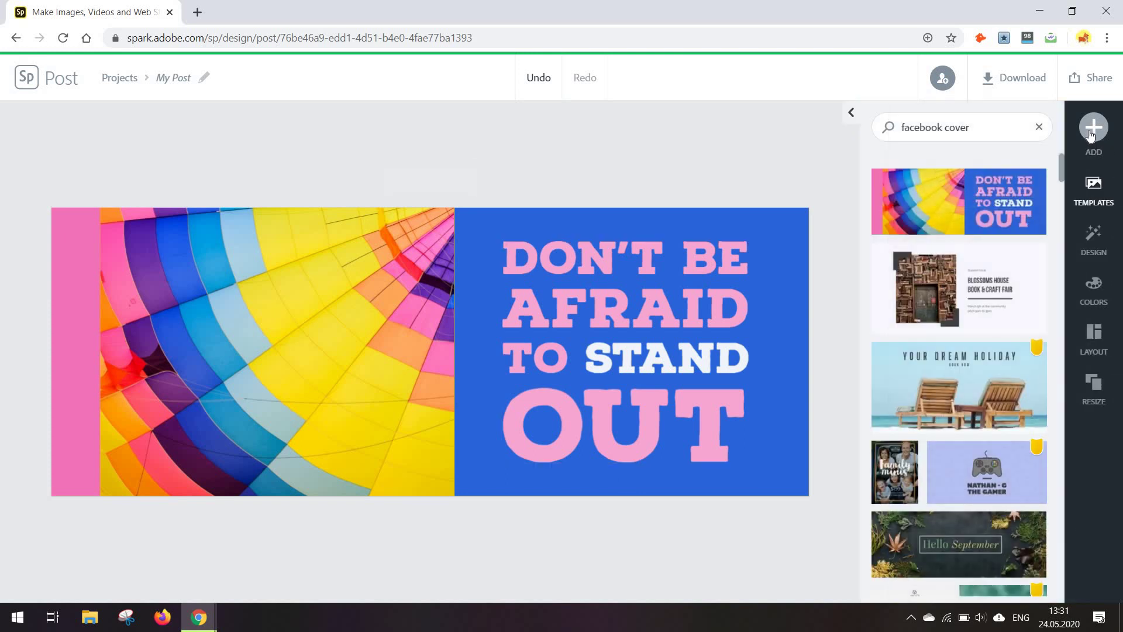
Step: Add the Grand Opening text template at size 214 with slightly wider letter spacing
click(1092, 131)
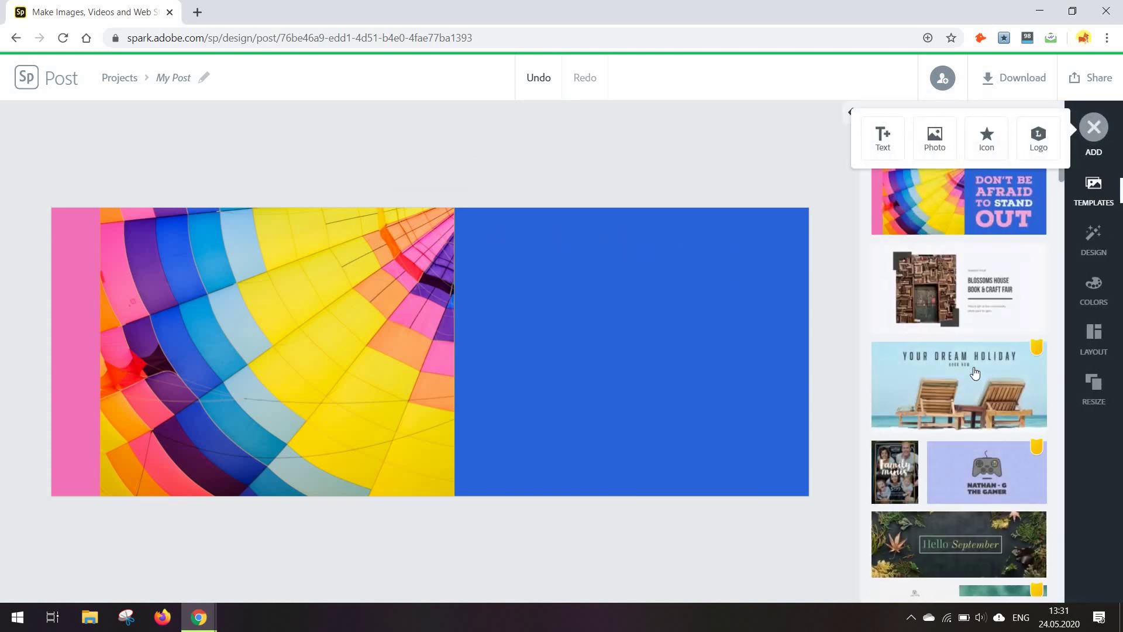
click(982, 387)
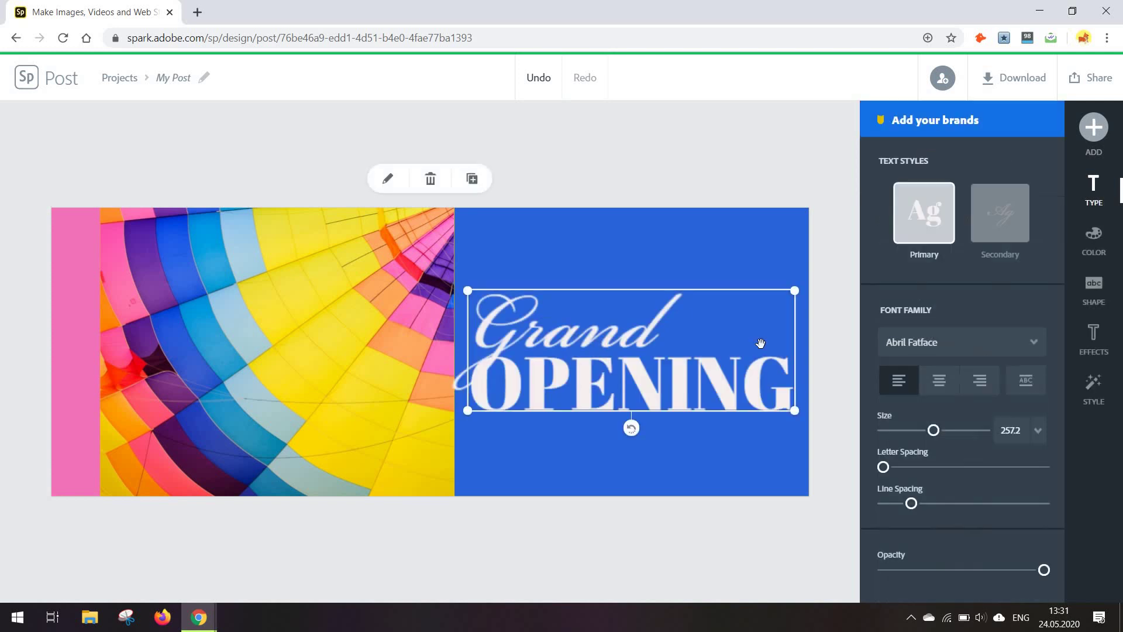
mouse_move(933, 431)
mouse_down()
mouse_move(953, 429)
mouse_move(924, 430)
mouse_up()
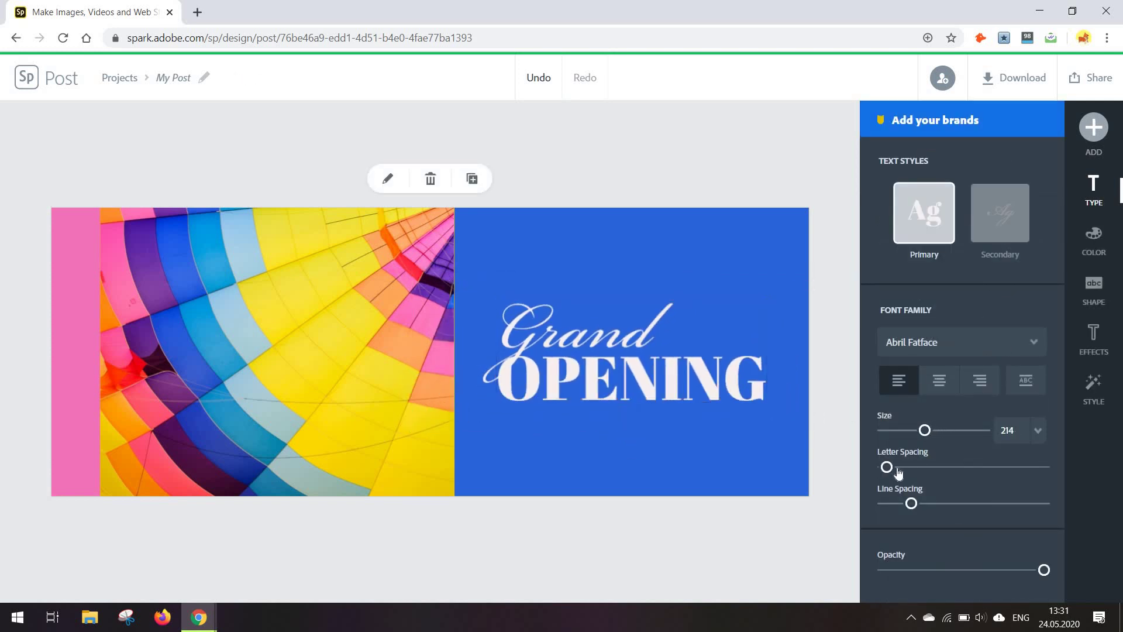
drag(885, 467, 889, 467)
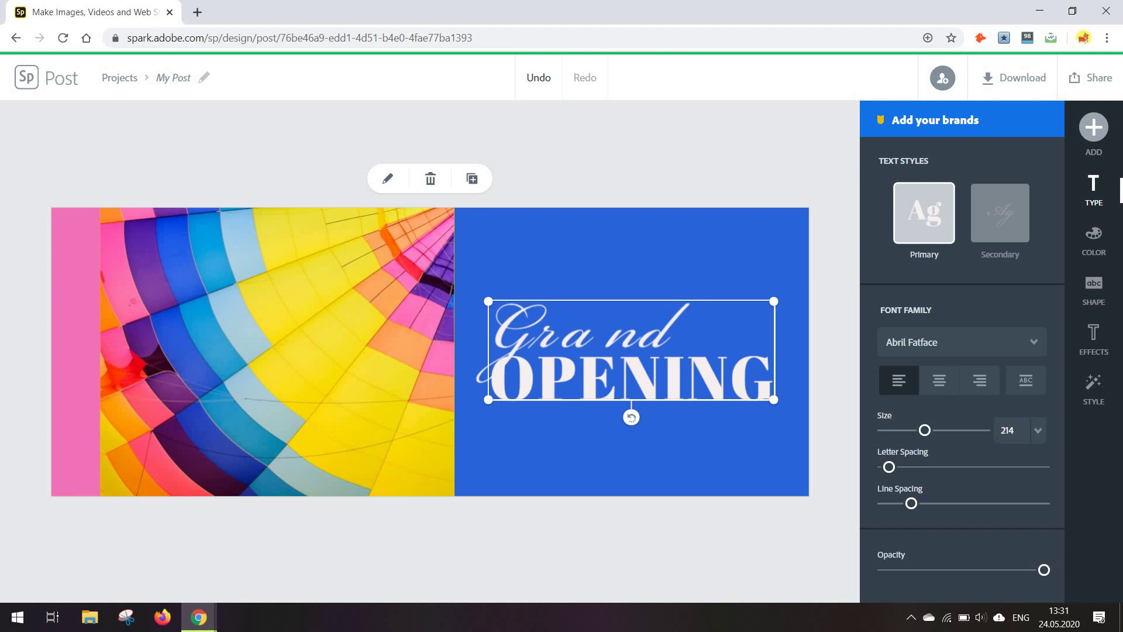
click(387, 179)
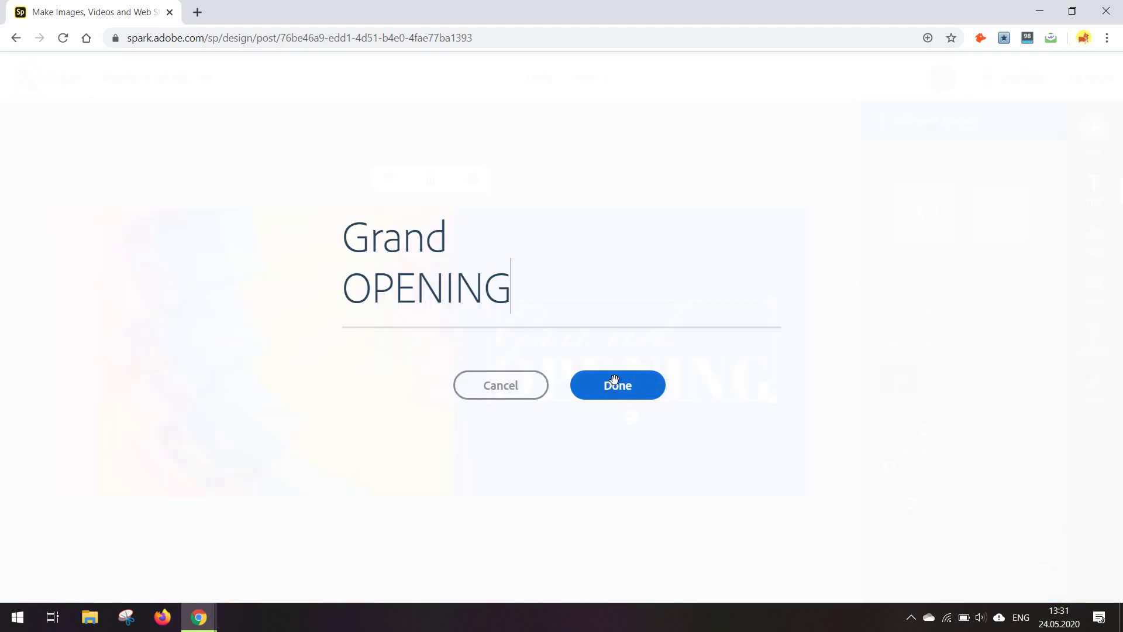
click(615, 377)
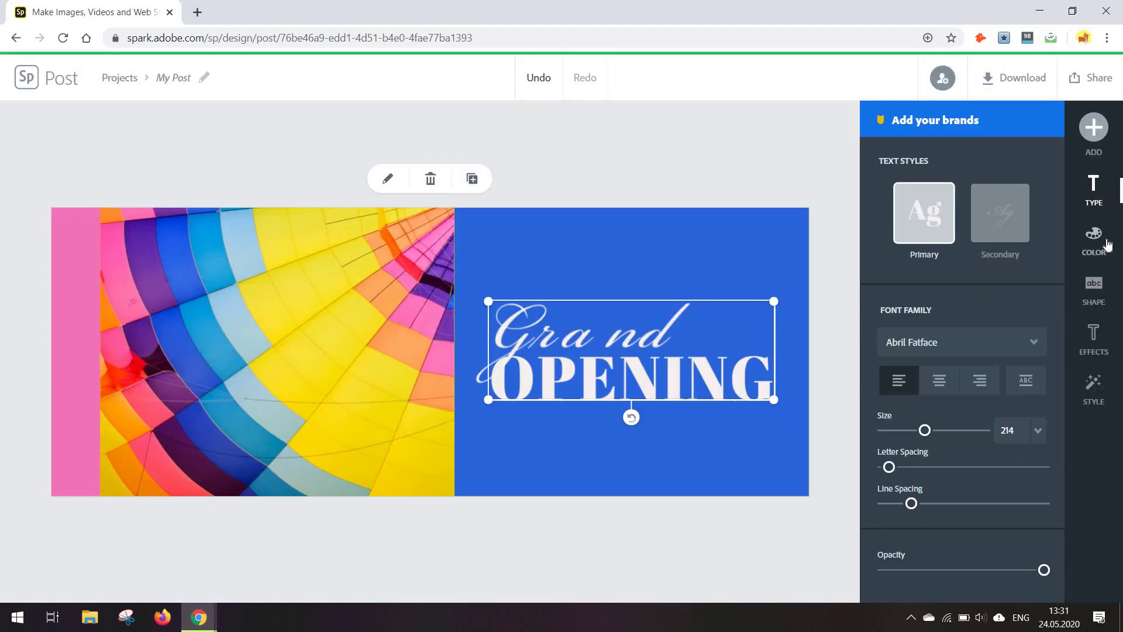
Step: Set the title's Primary colour to pink (OPENING) and Secondary to light cyan (Grand)
click(1093, 238)
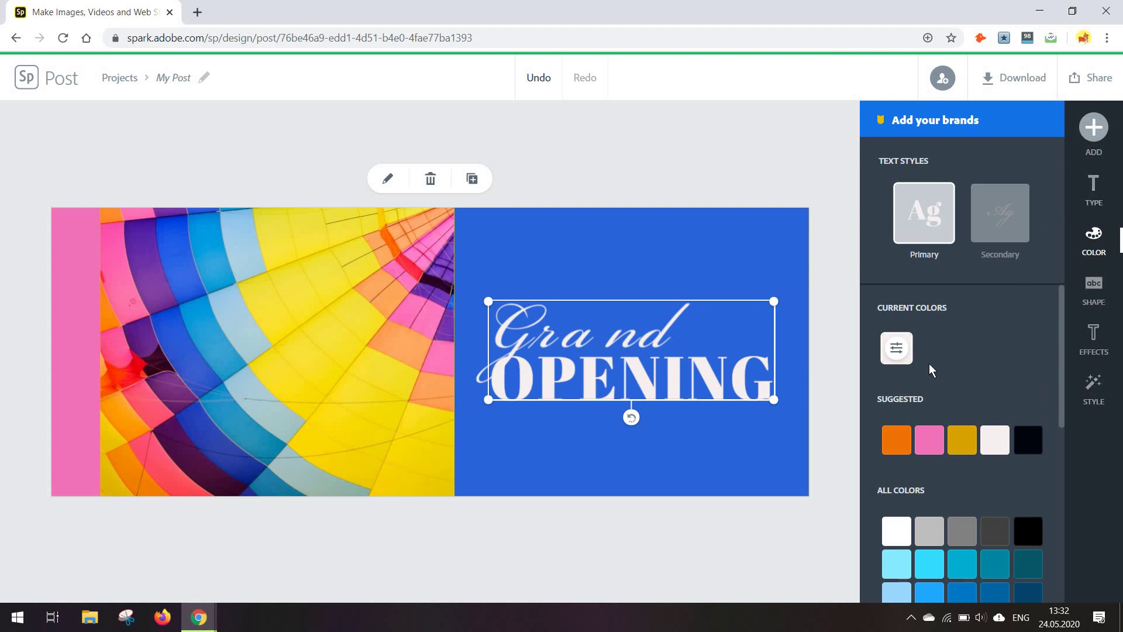
scroll(930, 312, down, 2)
click(930, 299)
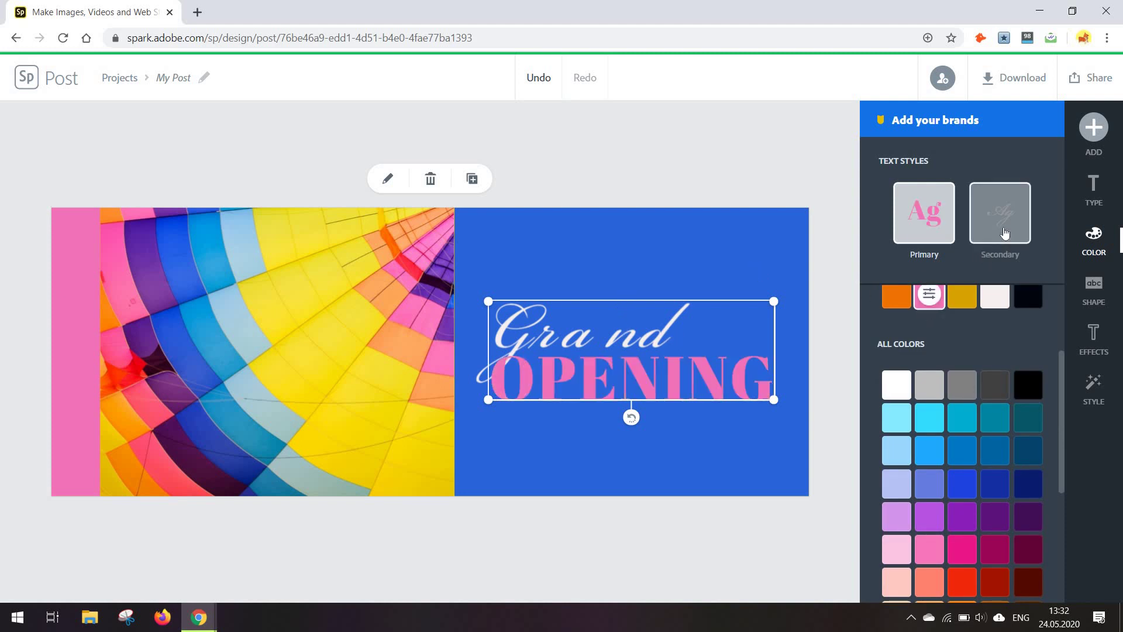
click(984, 253)
click(922, 455)
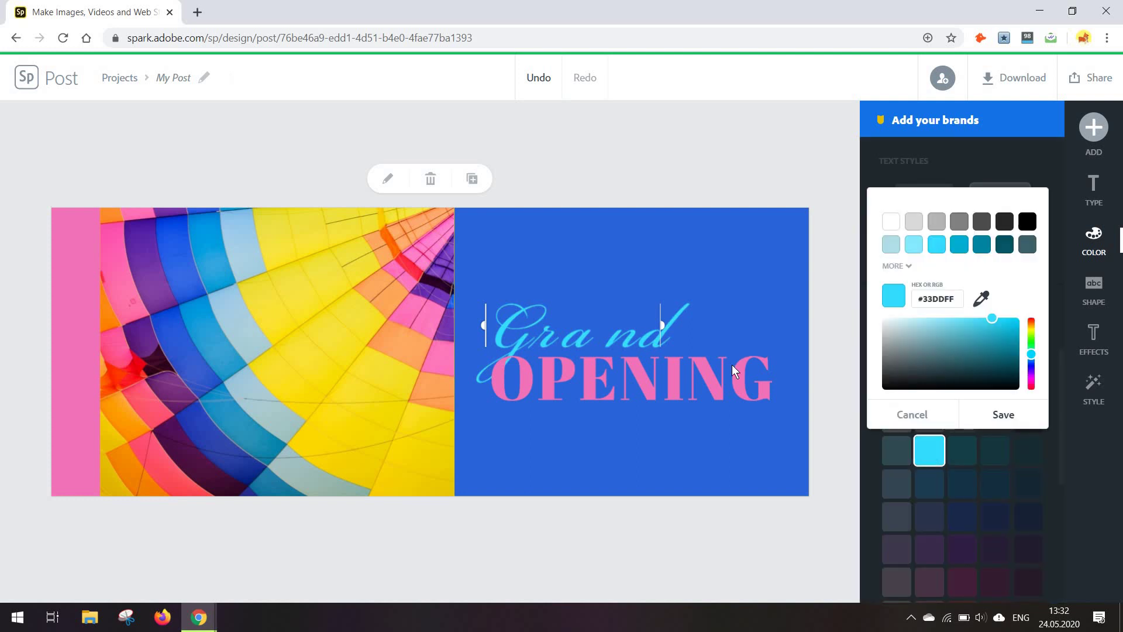
click(731, 364)
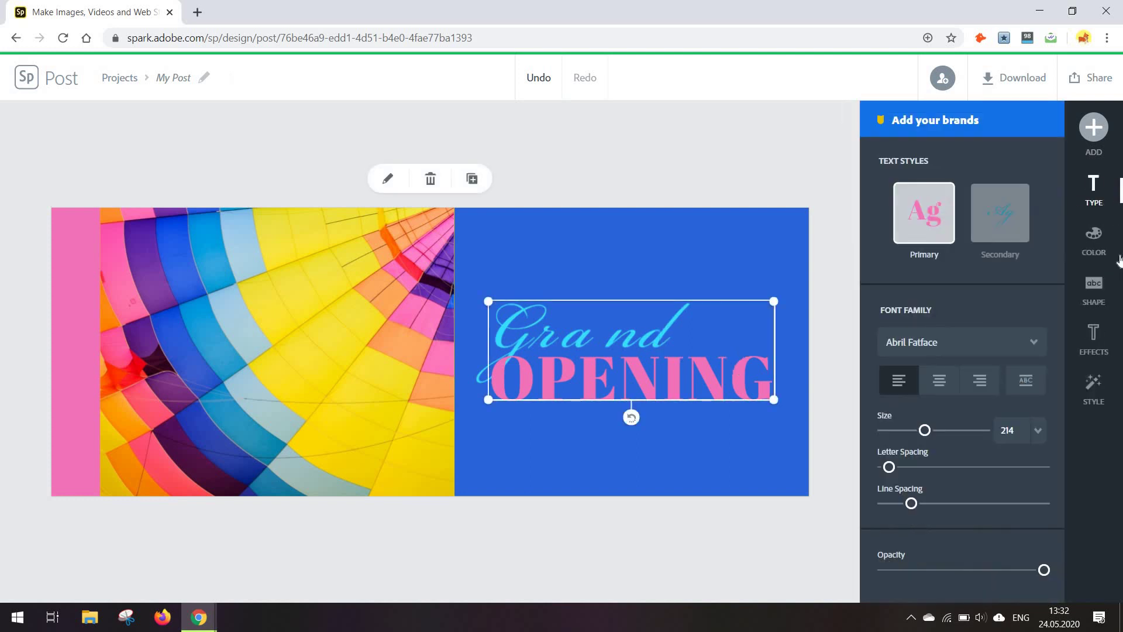
Step: Give the title a rounded-rectangle backing shape and, after trying Cutout, a Shadow & Outline effect
click(1093, 288)
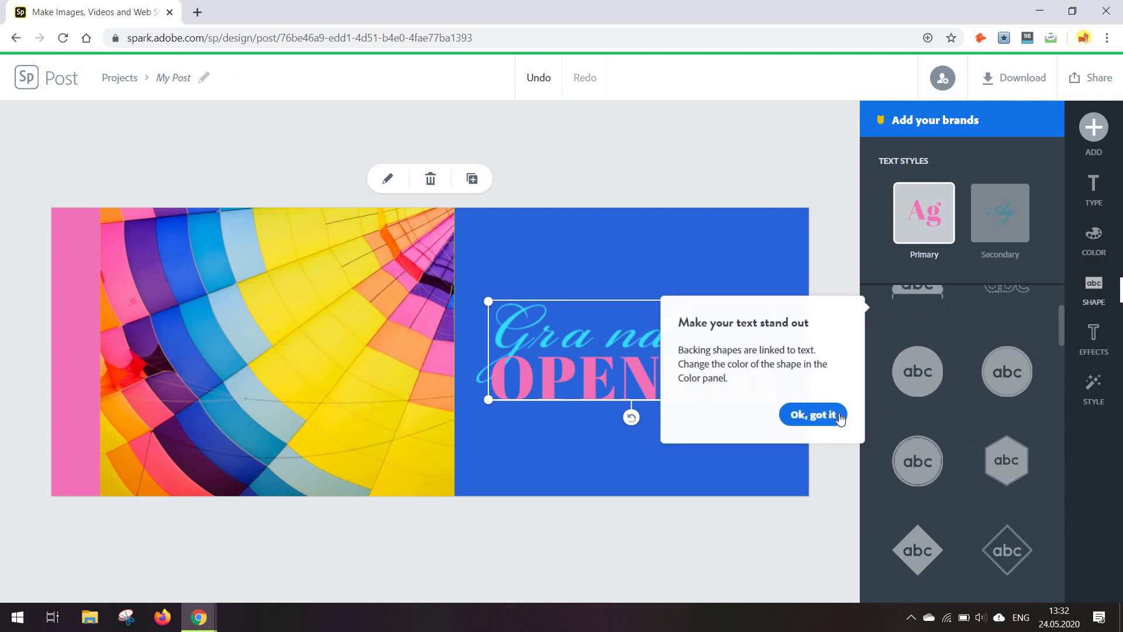
scroll(922, 439, up, 3)
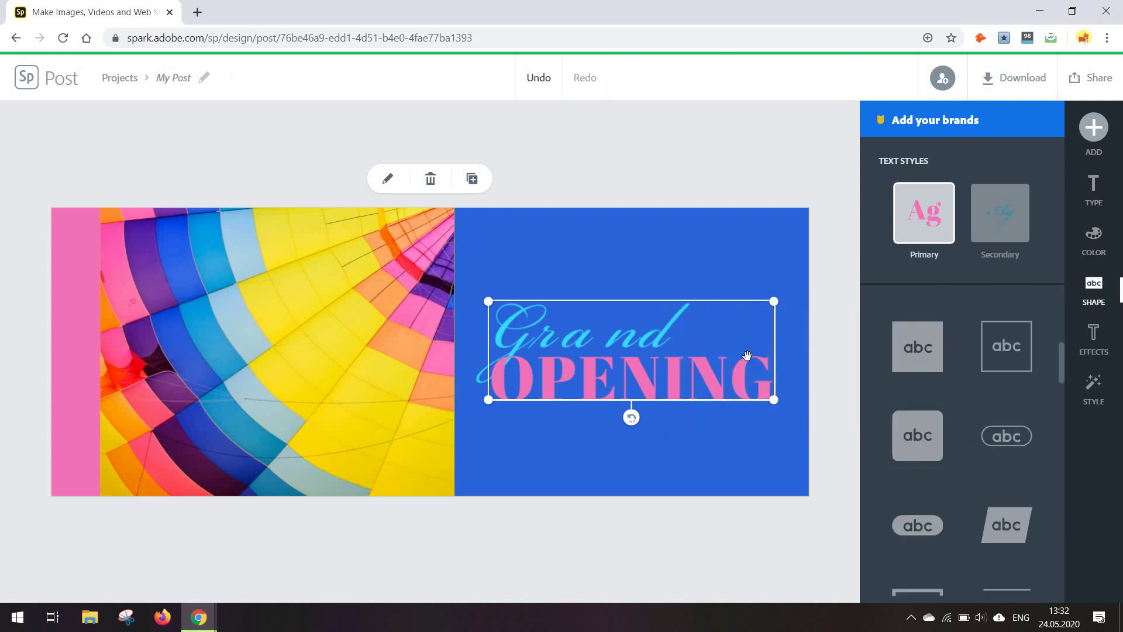
click(918, 431)
click(1097, 344)
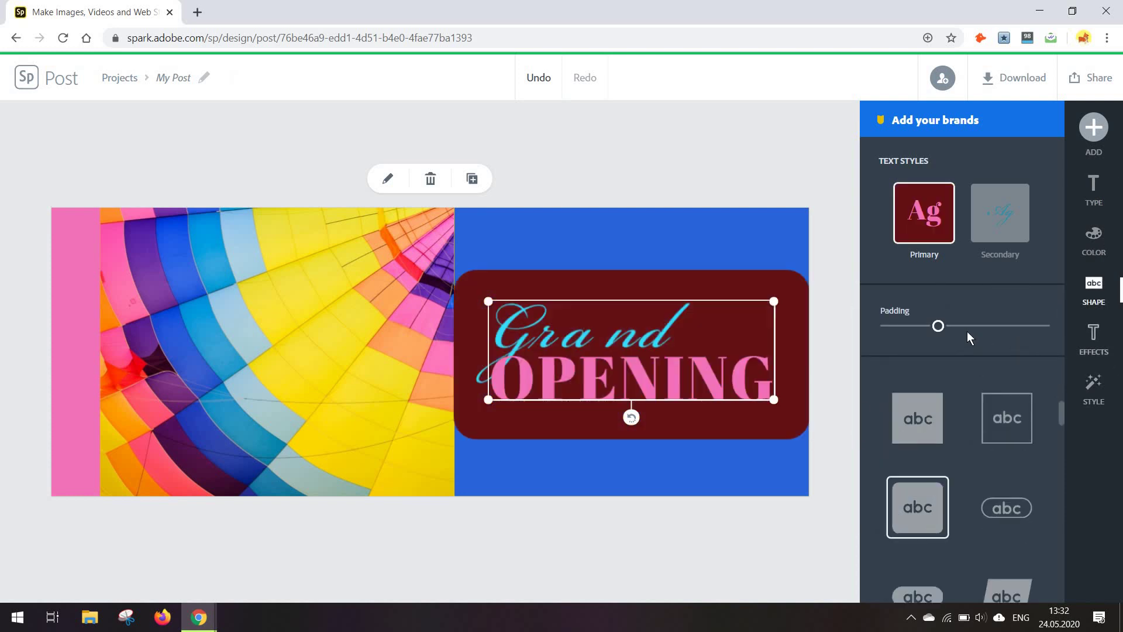
scroll(967, 333, down, 3)
scroll(980, 331, down, 2)
click(982, 331)
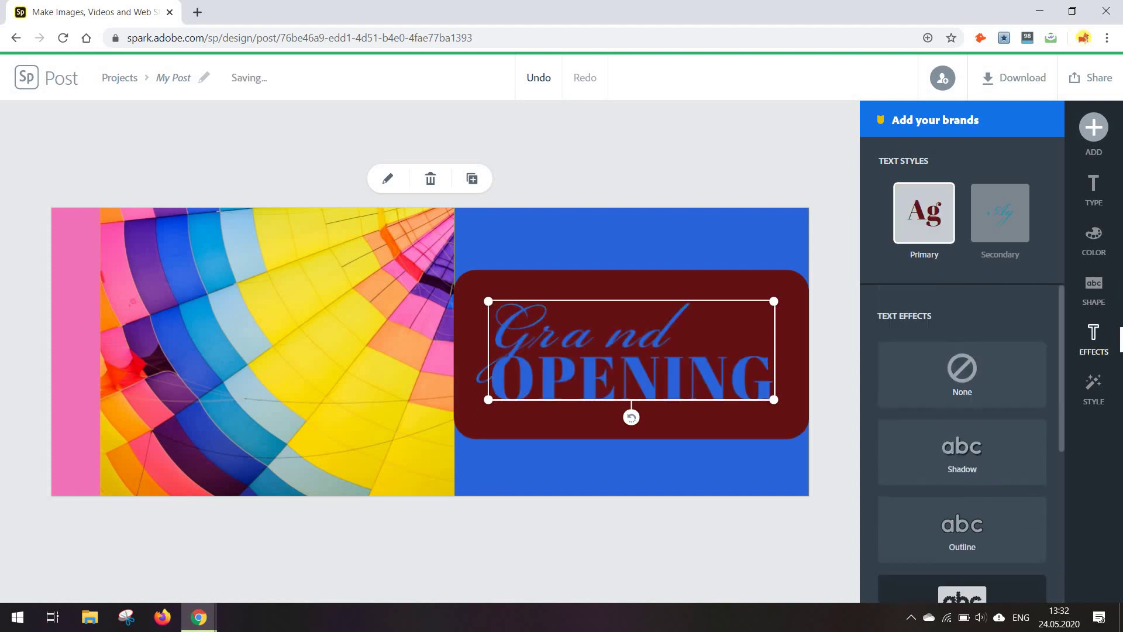
scroll(1011, 477, down, 3)
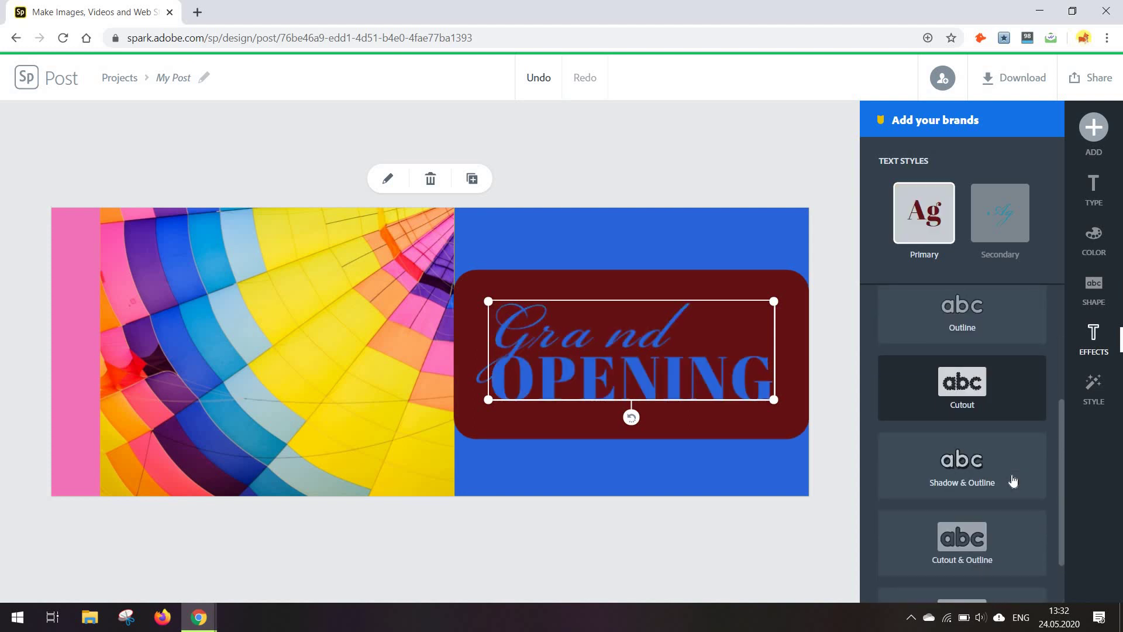
click(1008, 496)
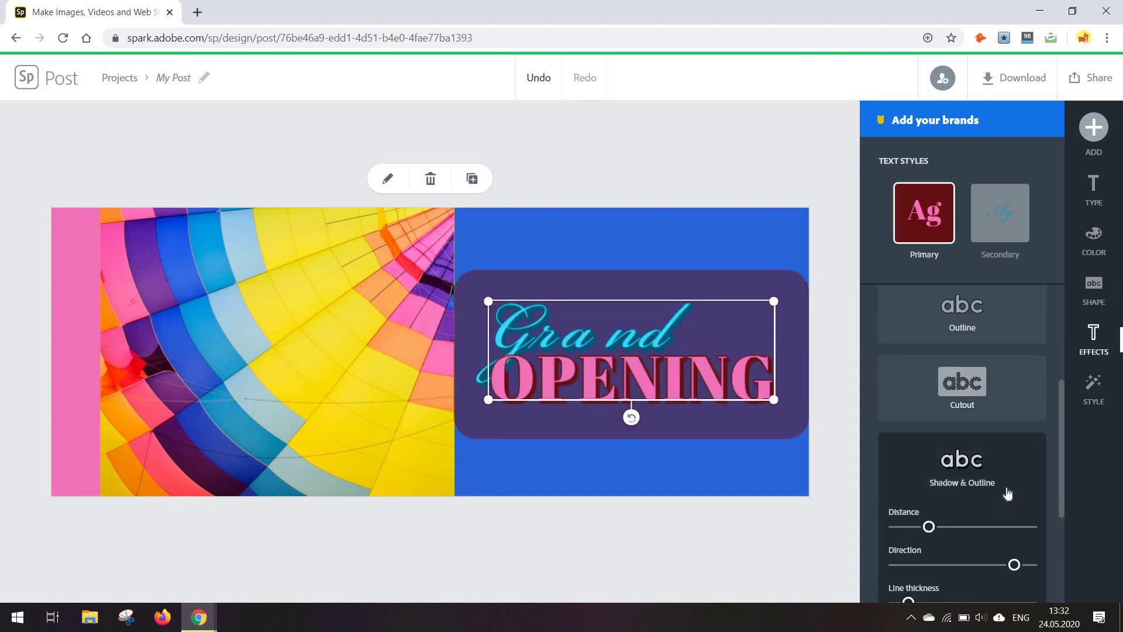
click(1093, 386)
Step: Cycle the Style suggestions and settle on cyan GRAND, gold OPENING with pink bars
click(984, 441)
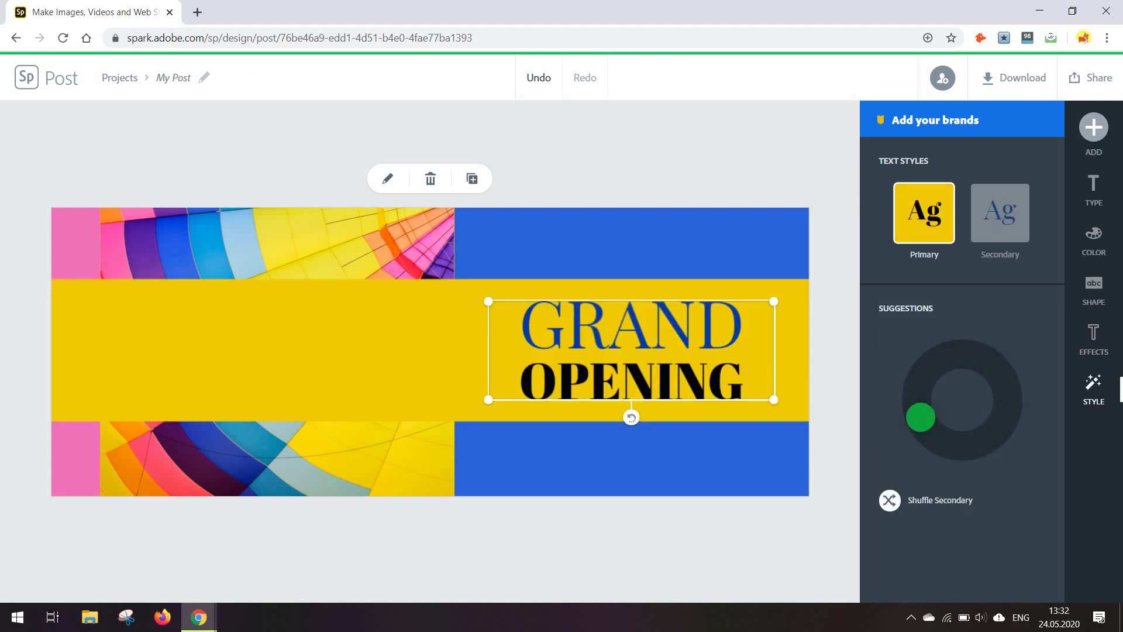
click(1018, 404)
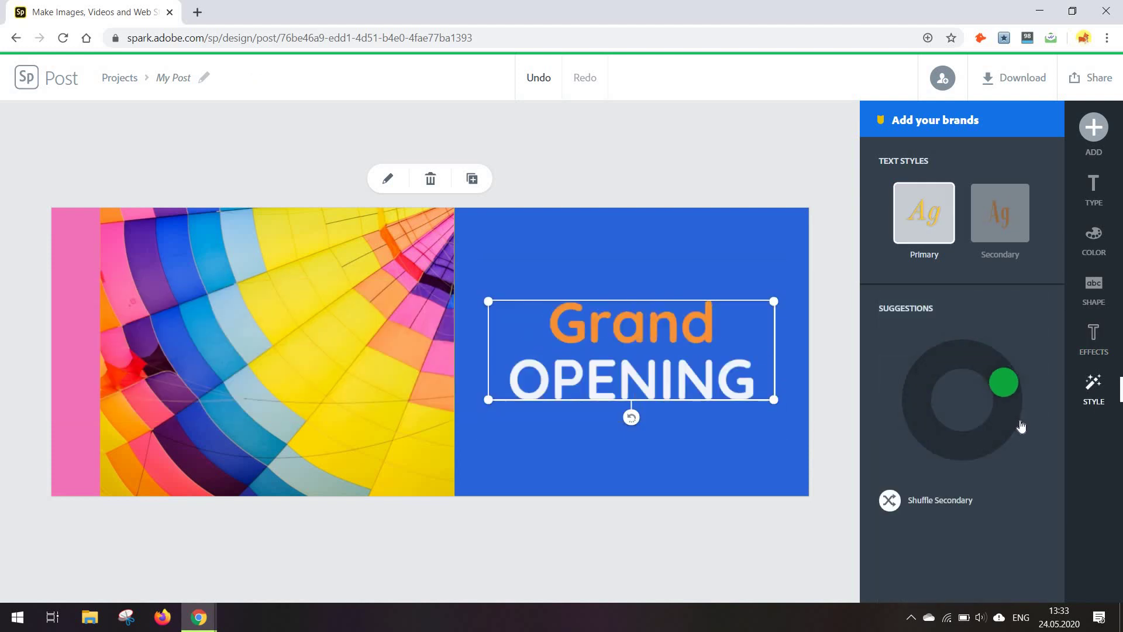
drag(1021, 413, 1021, 436)
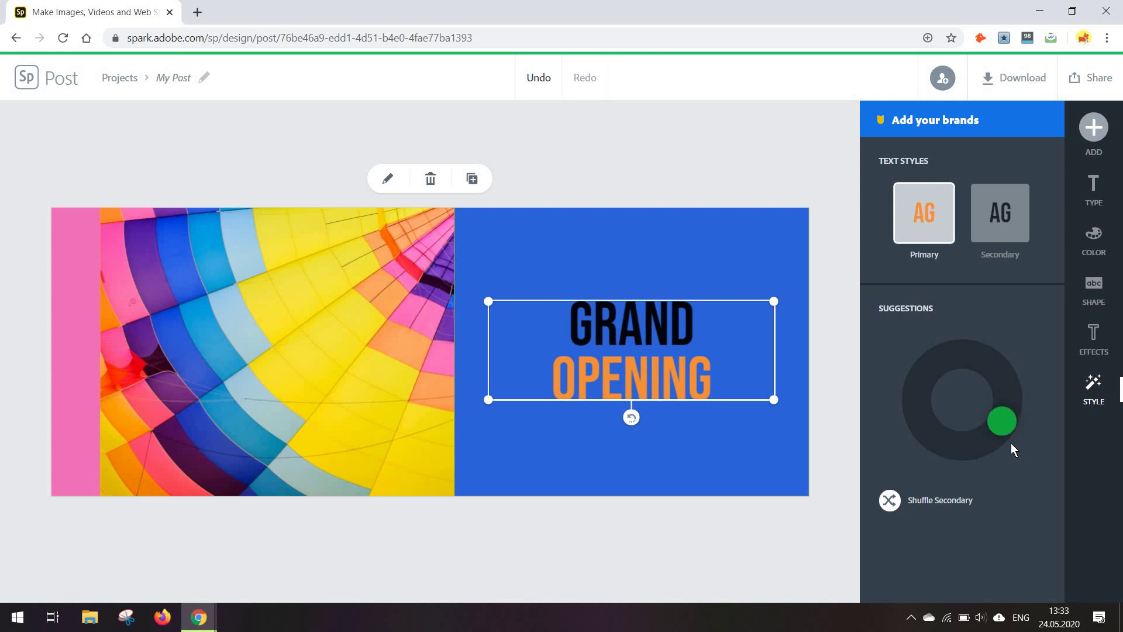
click(969, 463)
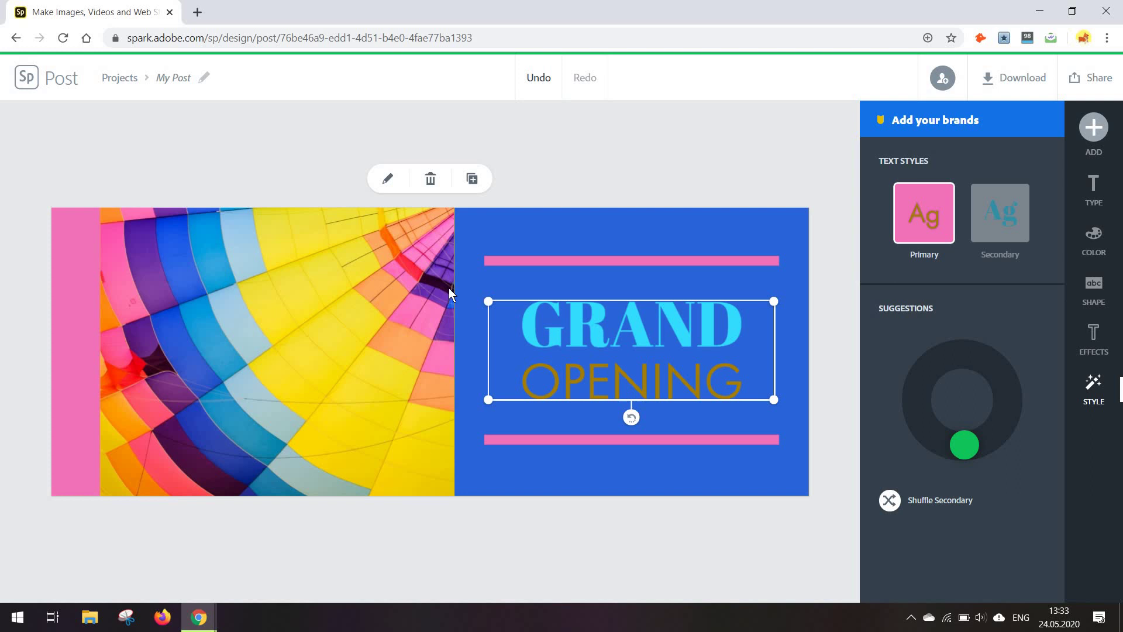
click(383, 285)
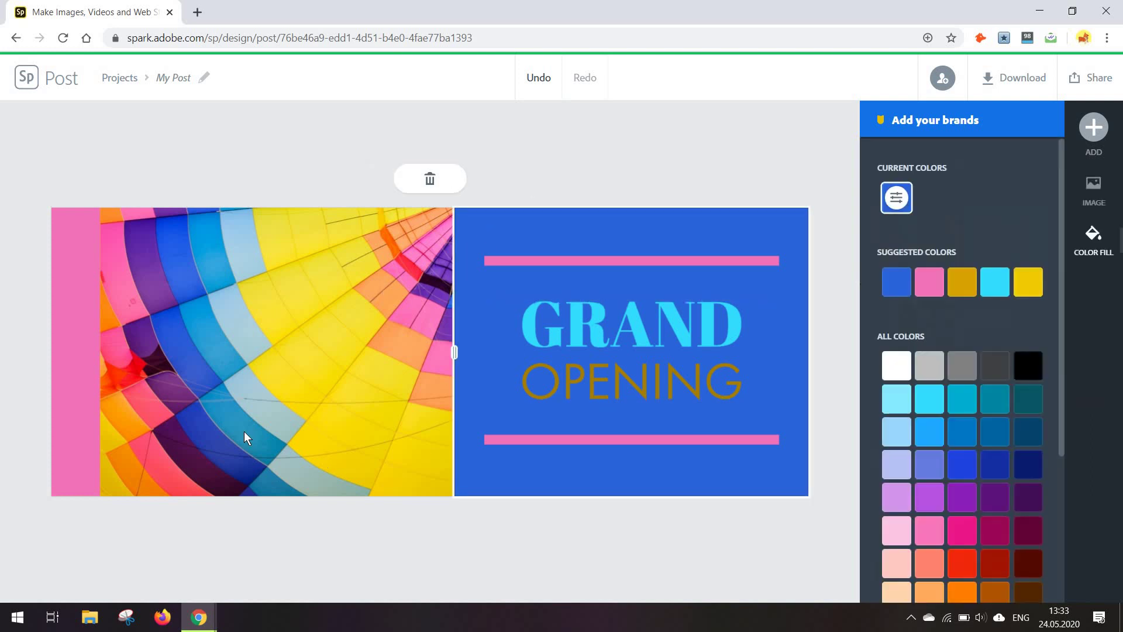
click(561, 560)
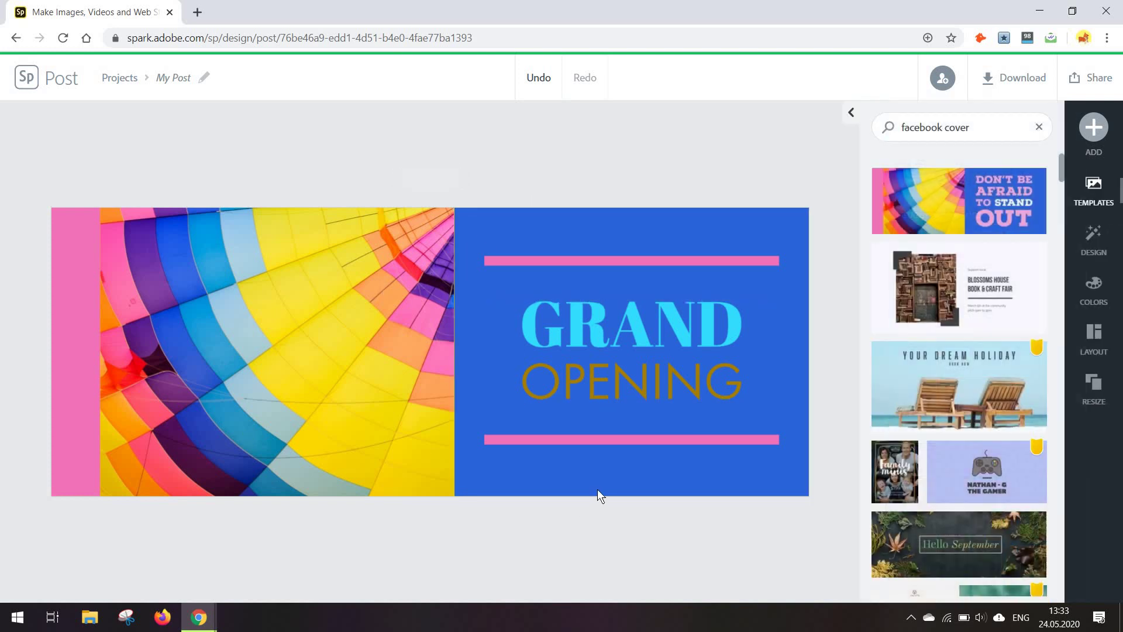
Step: Add a free 'kite' photo as an overlay, adjust it, then delete it from the banner
click(945, 155)
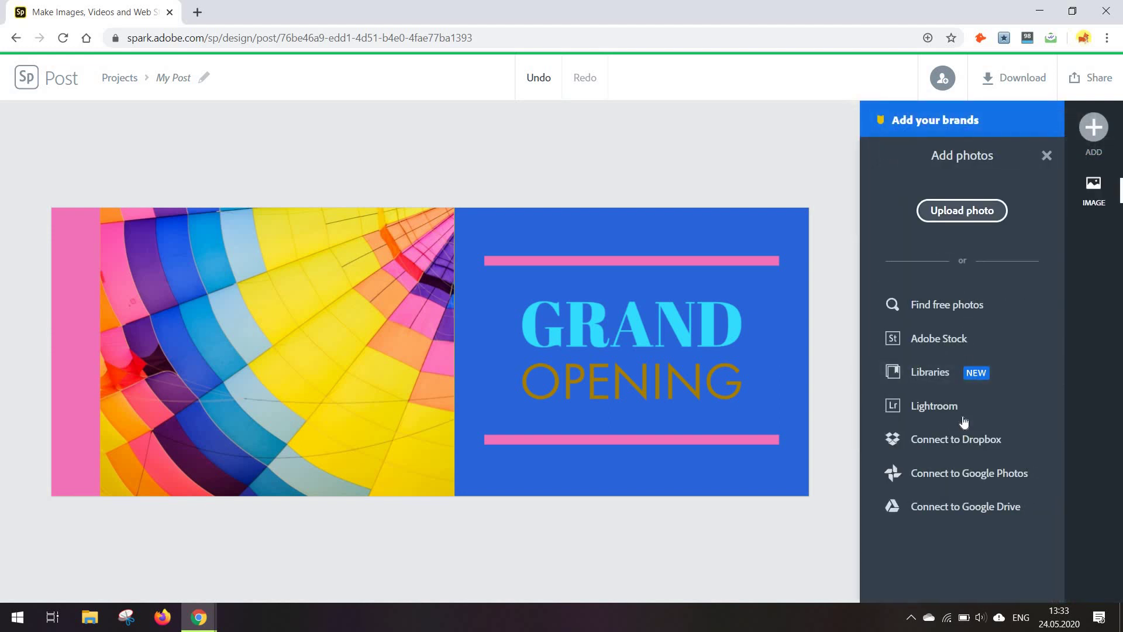
click(943, 305)
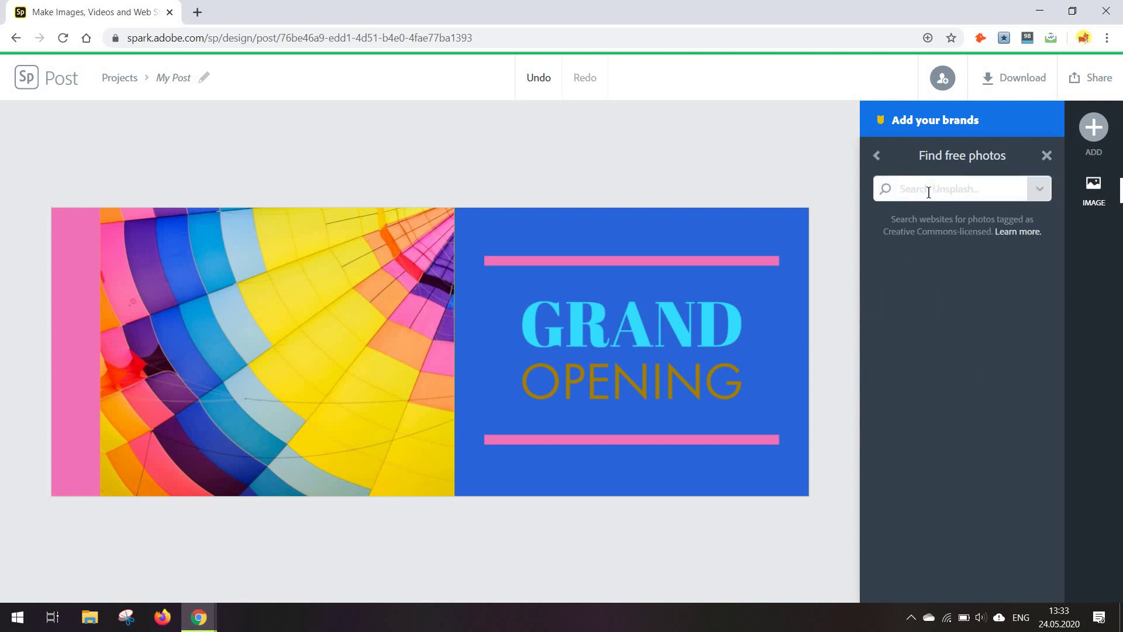
text(kite)
key(Return)
click(917, 283)
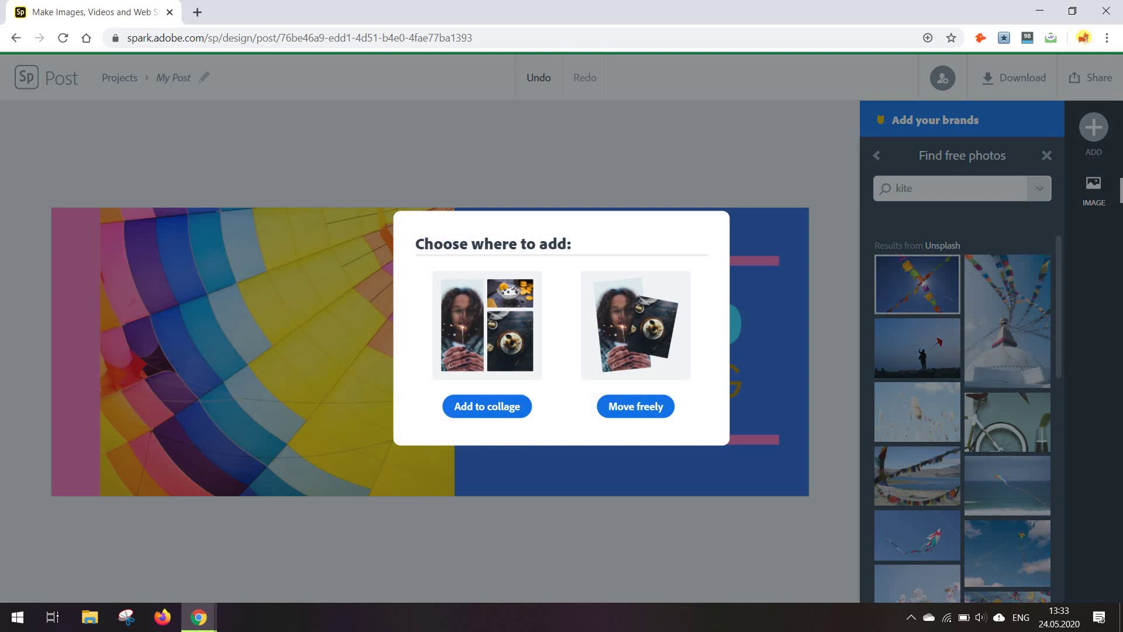
click(638, 407)
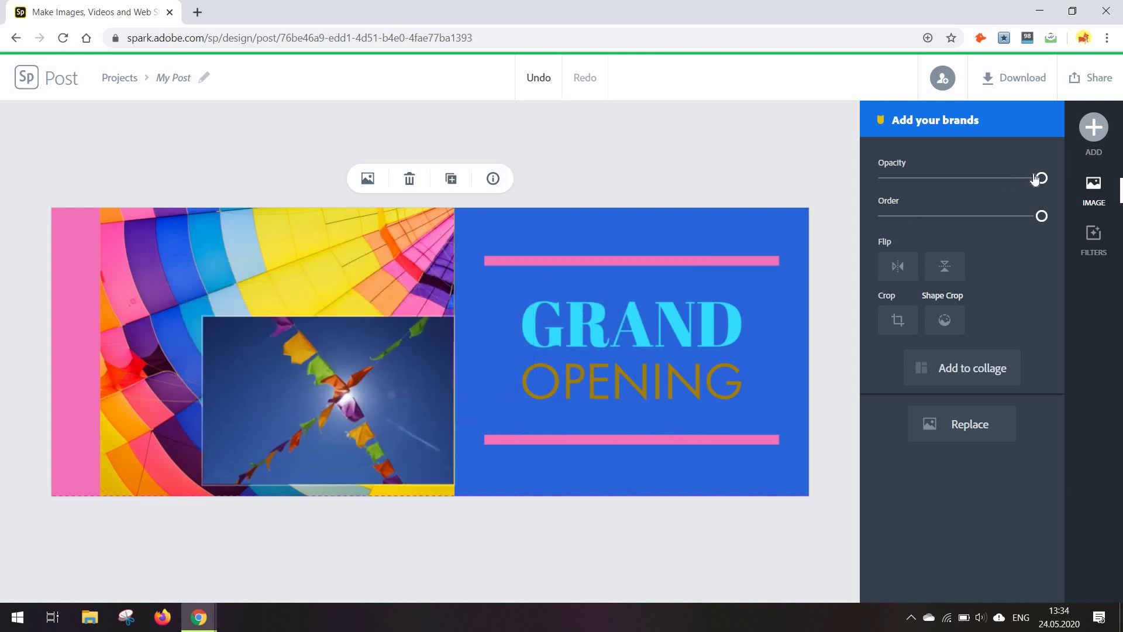
mouse_move(1042, 179)
mouse_down()
mouse_move(1032, 179)
mouse_move(1045, 178)
mouse_up()
click(883, 216)
click(409, 178)
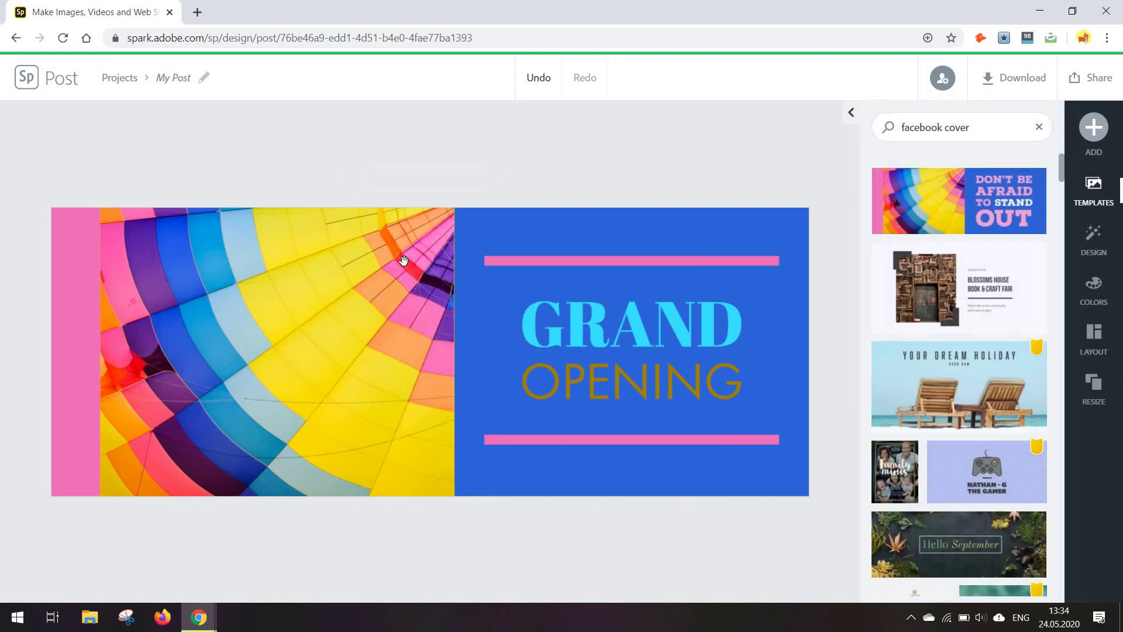
Step: Replace the balloon photo with the colourful flags photo from a 'kite' search
click(428, 210)
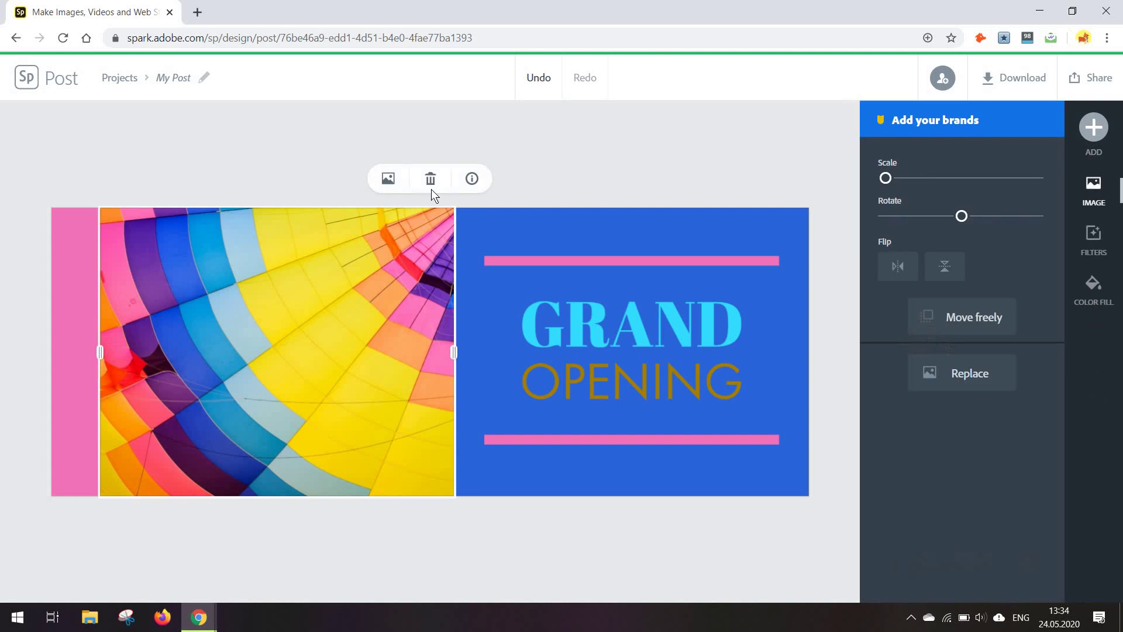
click(389, 180)
text(Stripes)
key(Return)
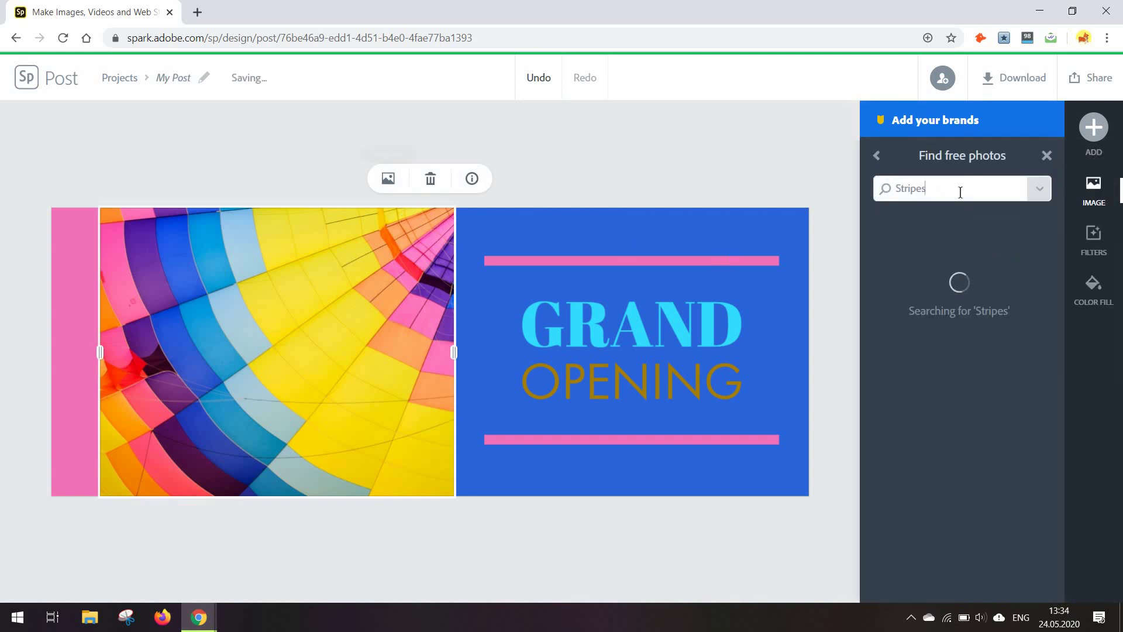
double_click(959, 193)
text(kite)
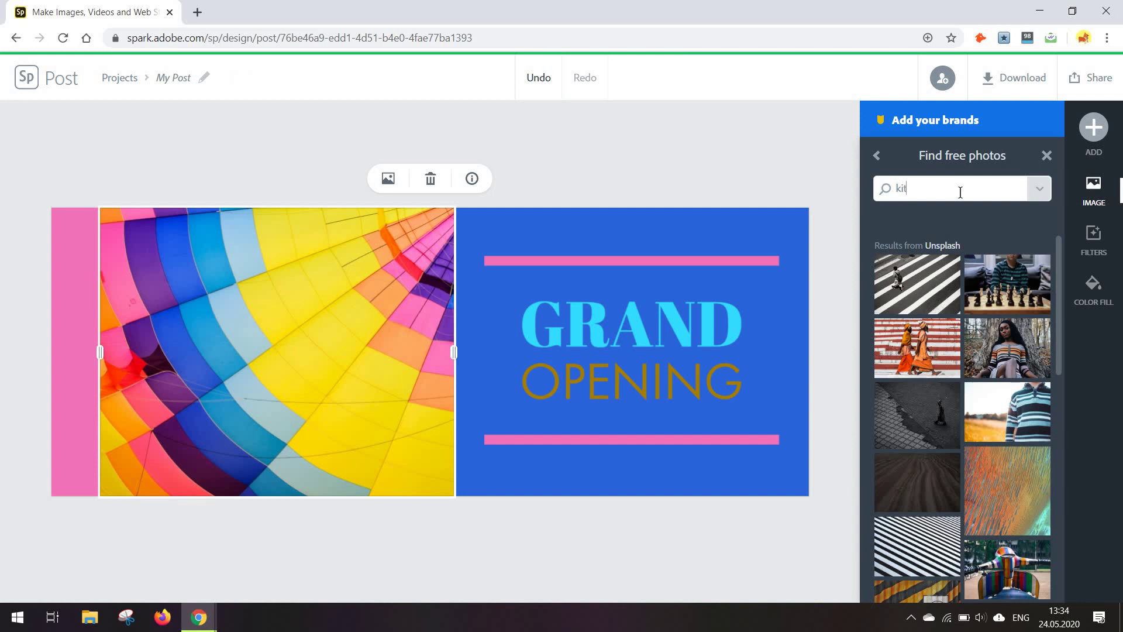
key(Return)
click(918, 337)
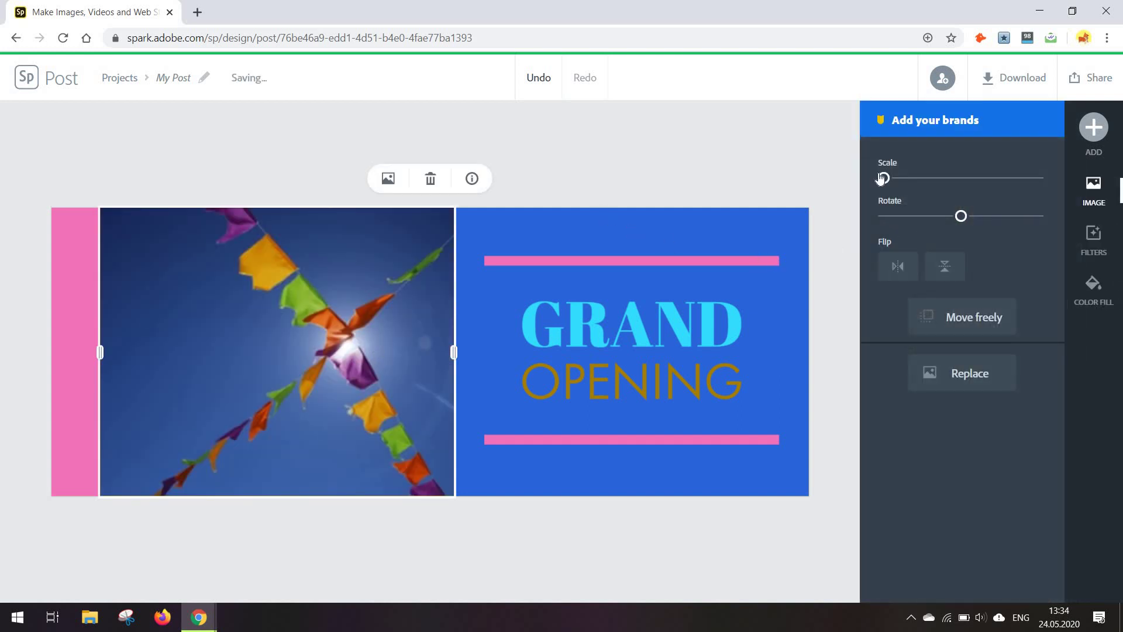
Step: Tilt the flags photo about 35 degrees and adjust the photo area's borders
drag(884, 178, 953, 179)
click(884, 193)
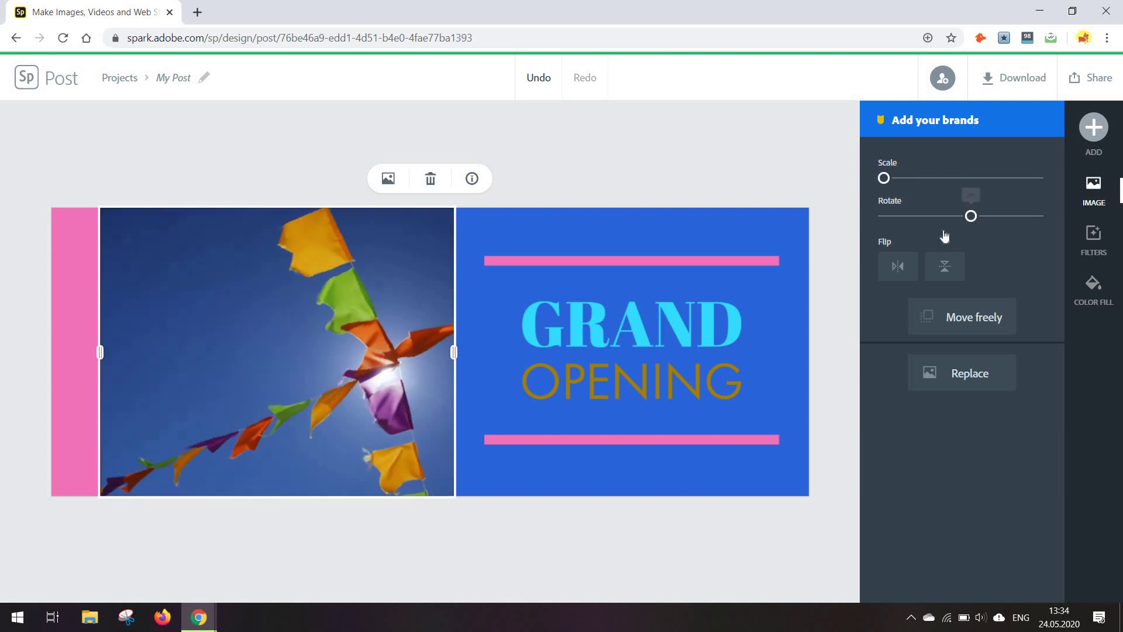
drag(980, 221, 939, 237)
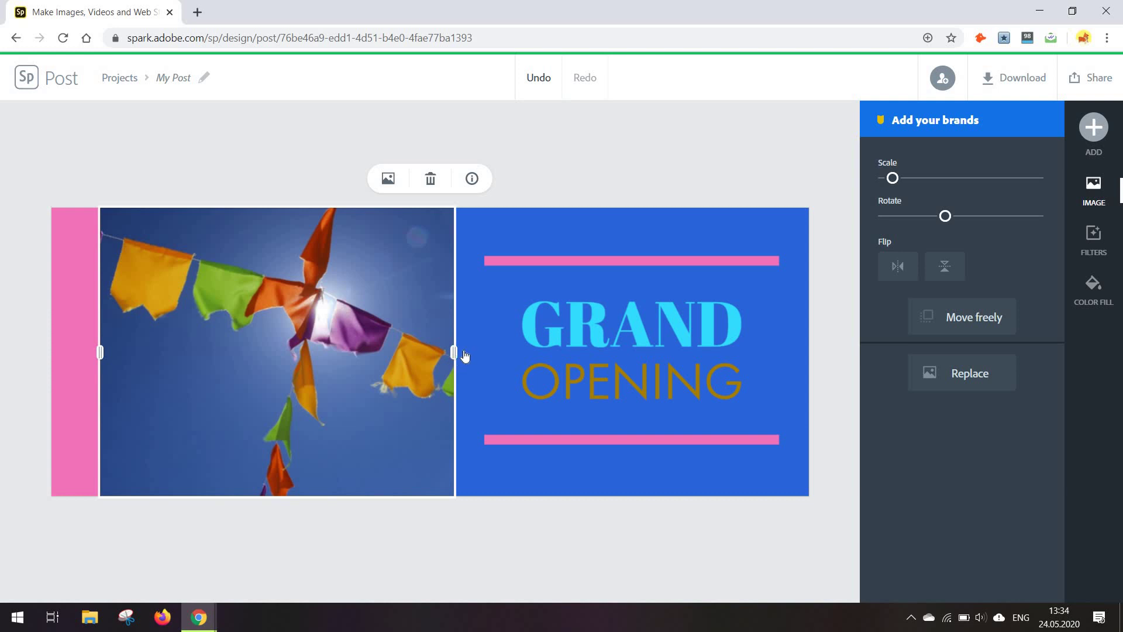
drag(454, 352, 462, 399)
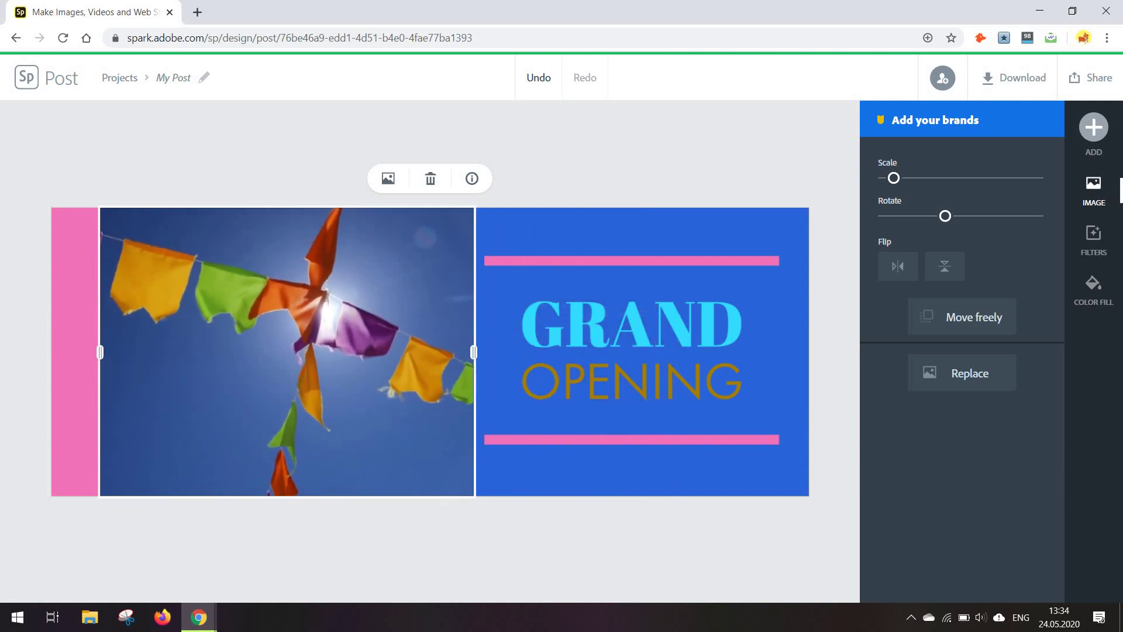
drag(100, 352, 83, 351)
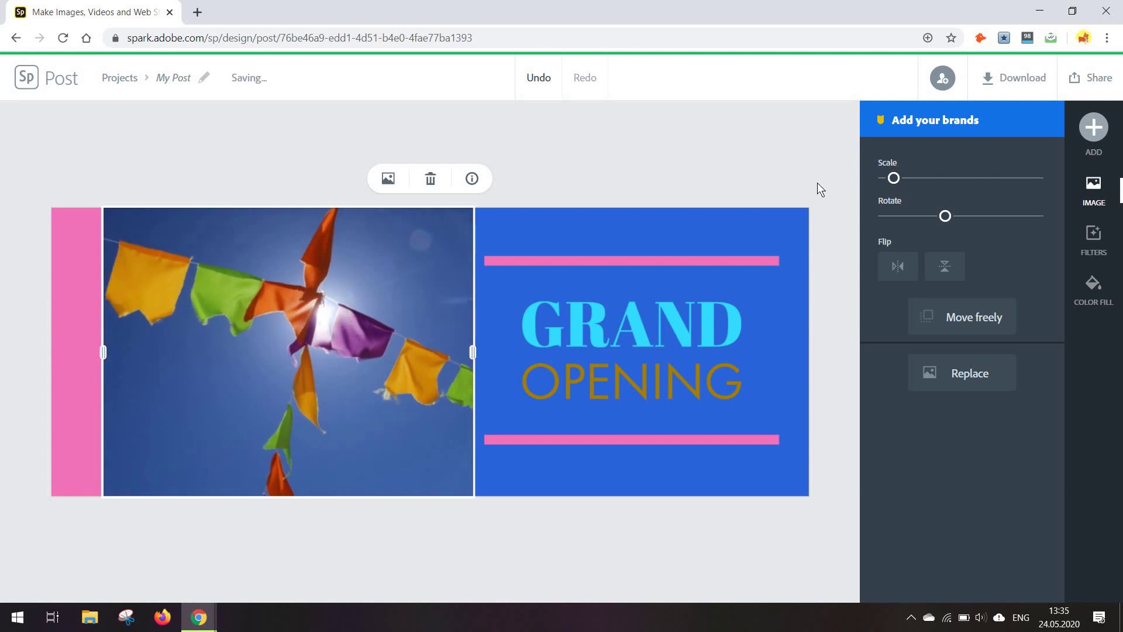
click(842, 231)
click(1094, 127)
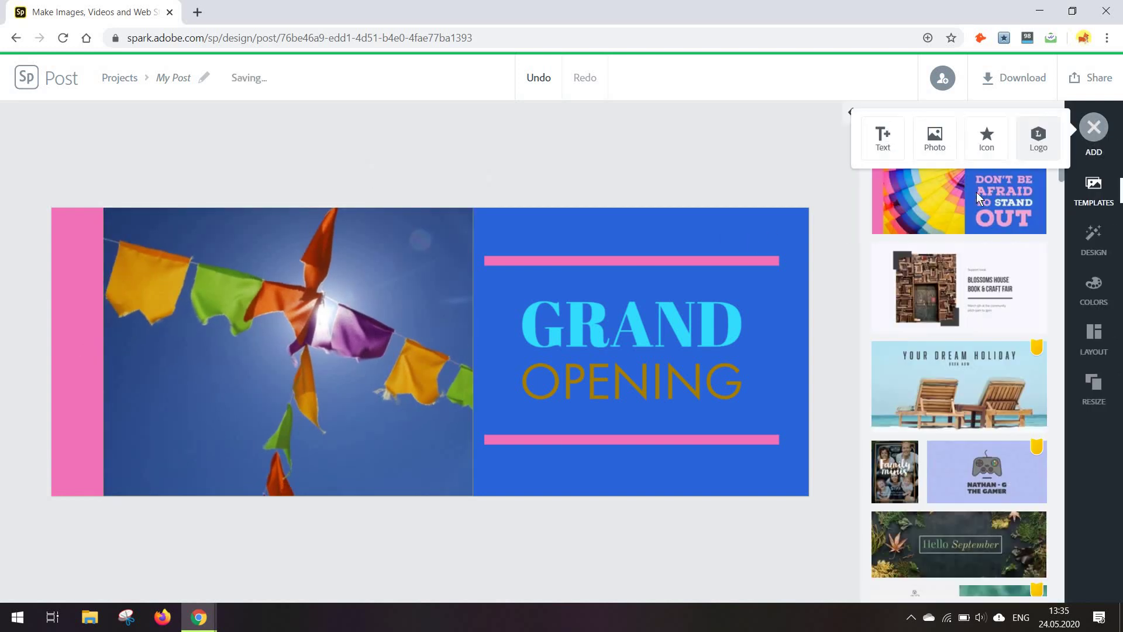
click(986, 142)
text(rectangle)
key(Return)
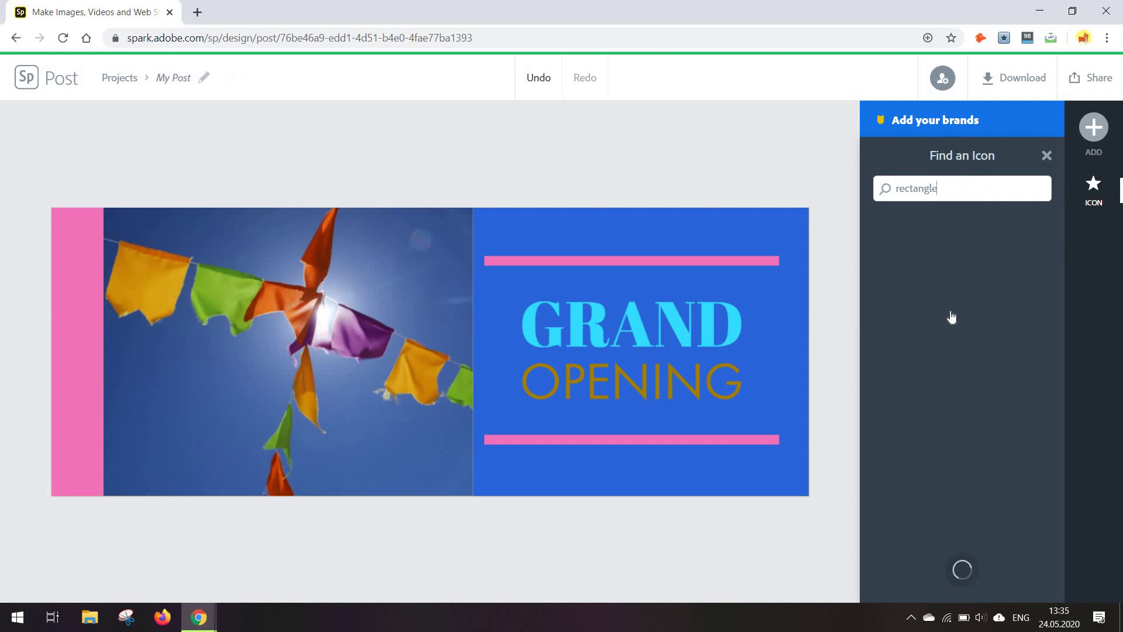
scroll(952, 316, down, 3)
scroll(953, 316, down, 3)
scroll(952, 317, down, 2)
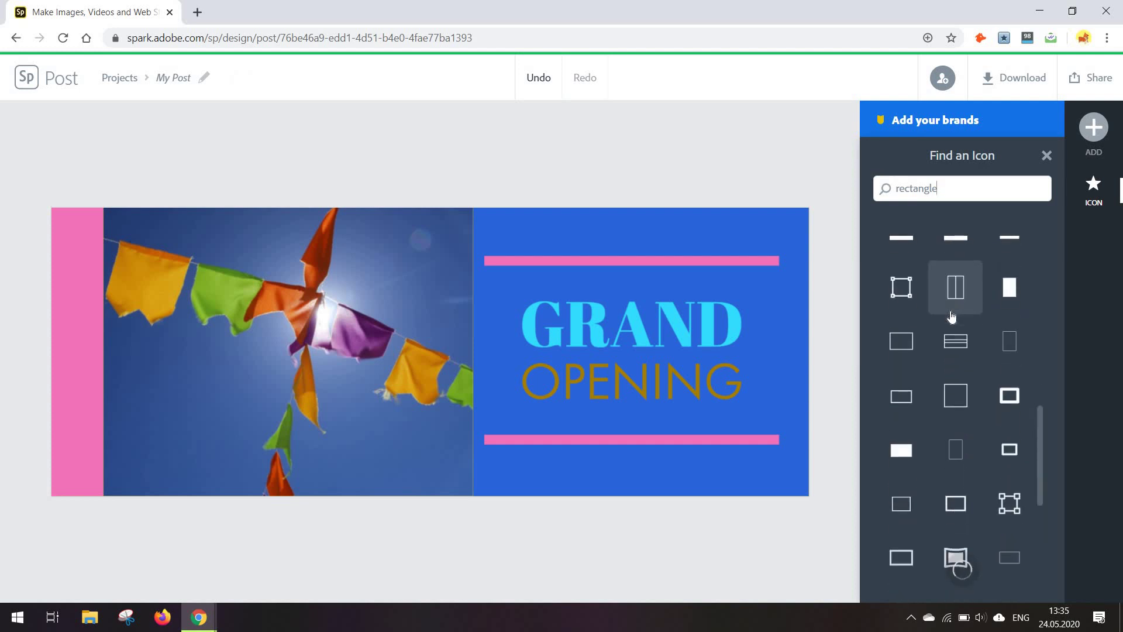
scroll(953, 317, down, 2)
scroll(953, 316, down, 2)
scroll(951, 316, down, 1)
scroll(952, 317, down, 2)
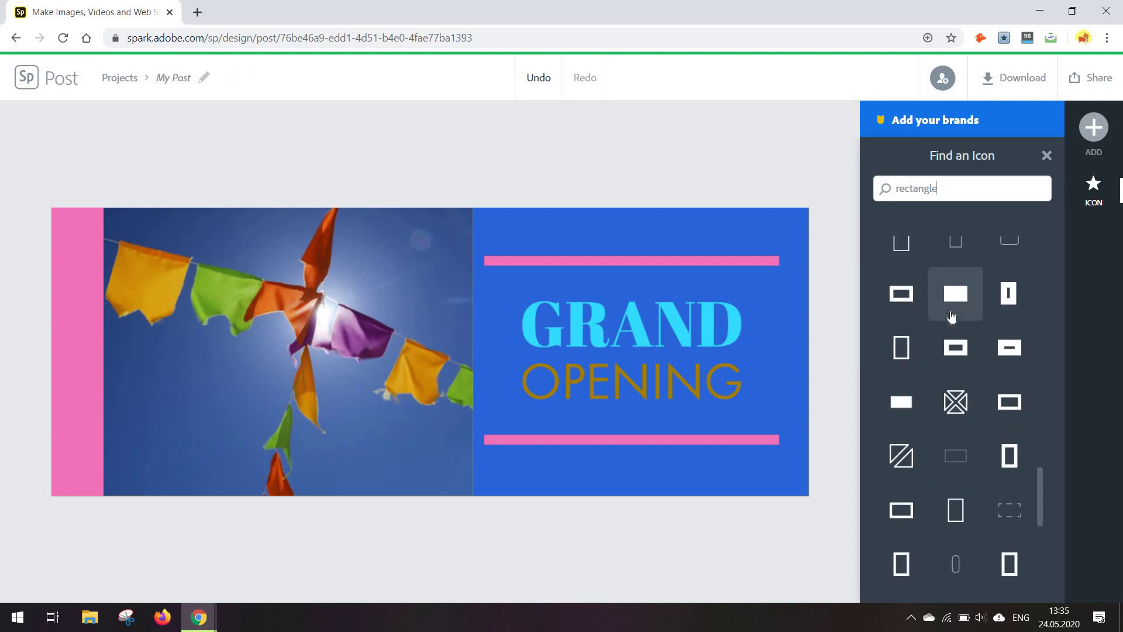
scroll(952, 317, down, 2)
scroll(957, 325, down, 2)
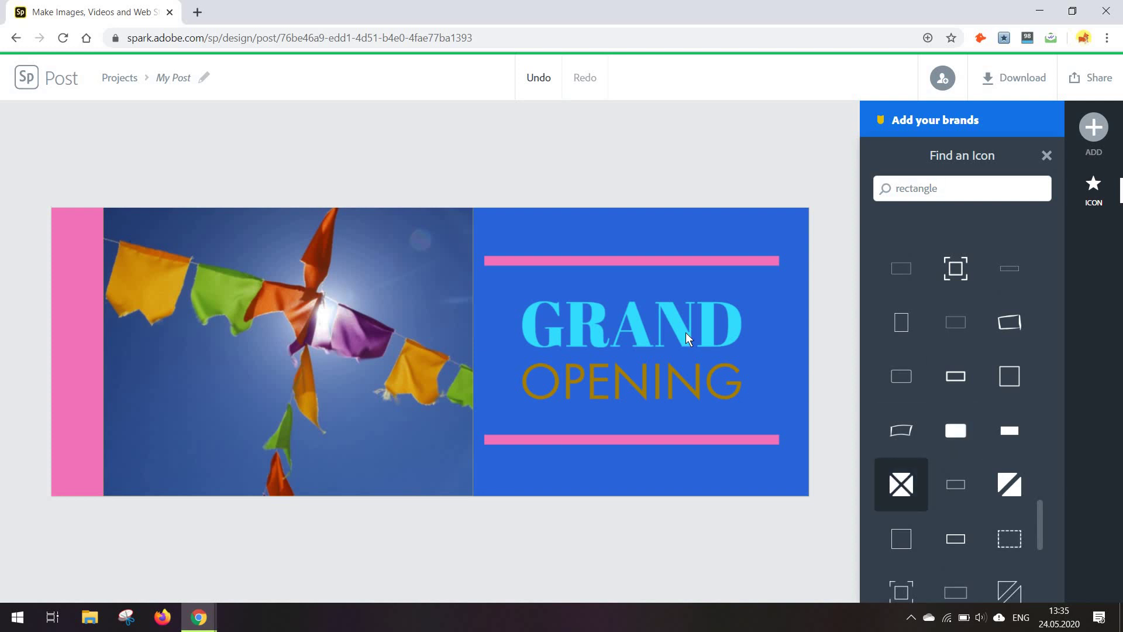
drag(648, 349, 791, 353)
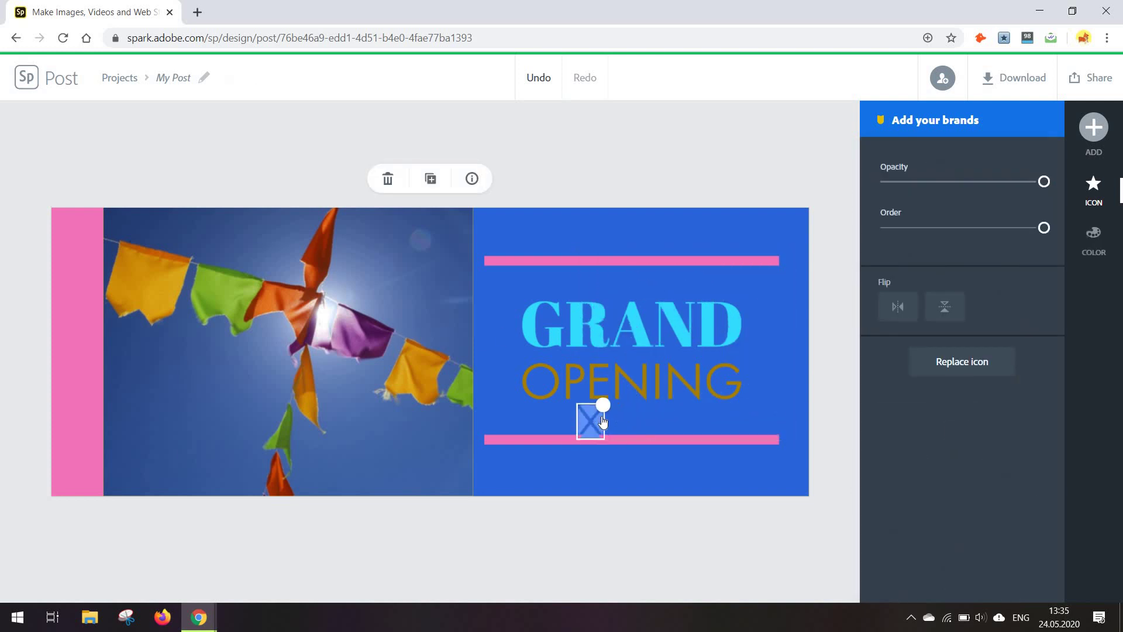
drag(765, 293, 761, 250)
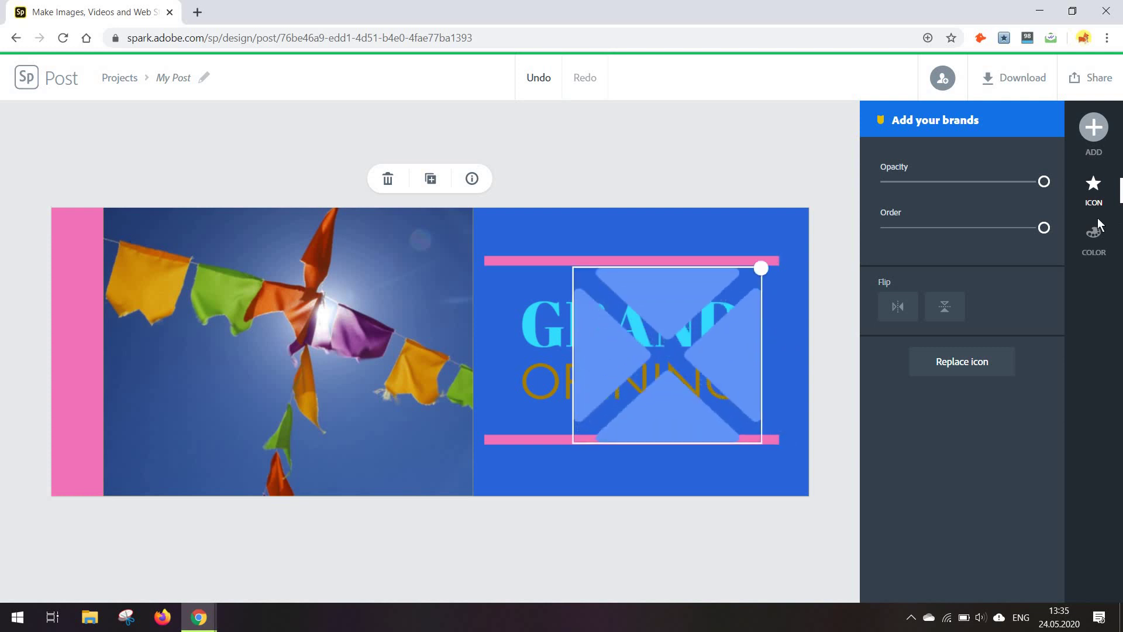
click(991, 243)
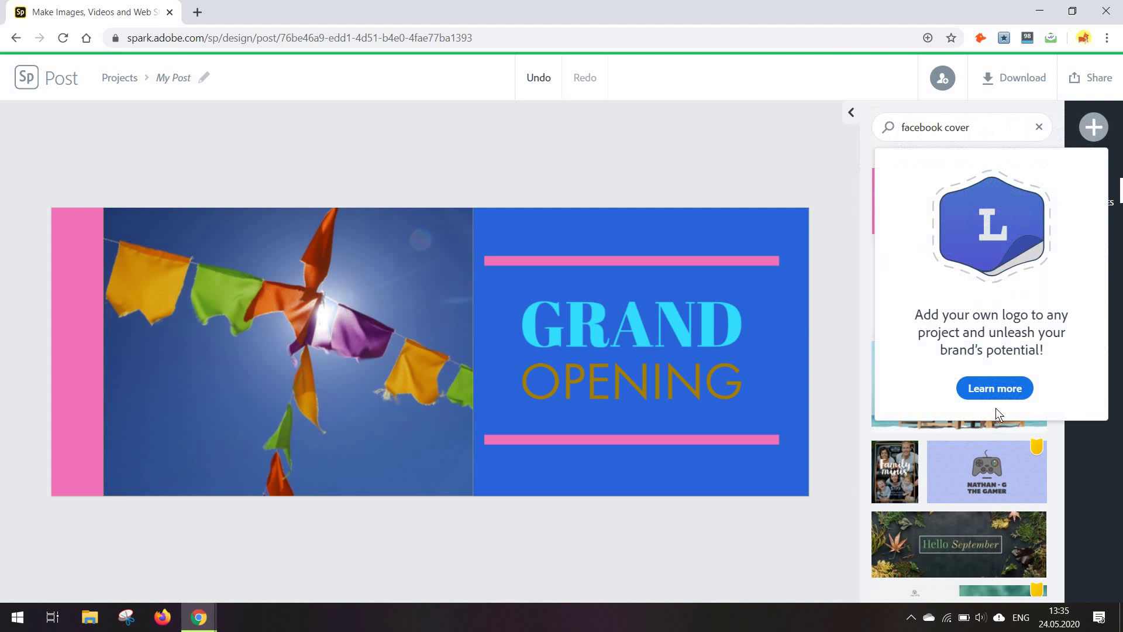
click(860, 332)
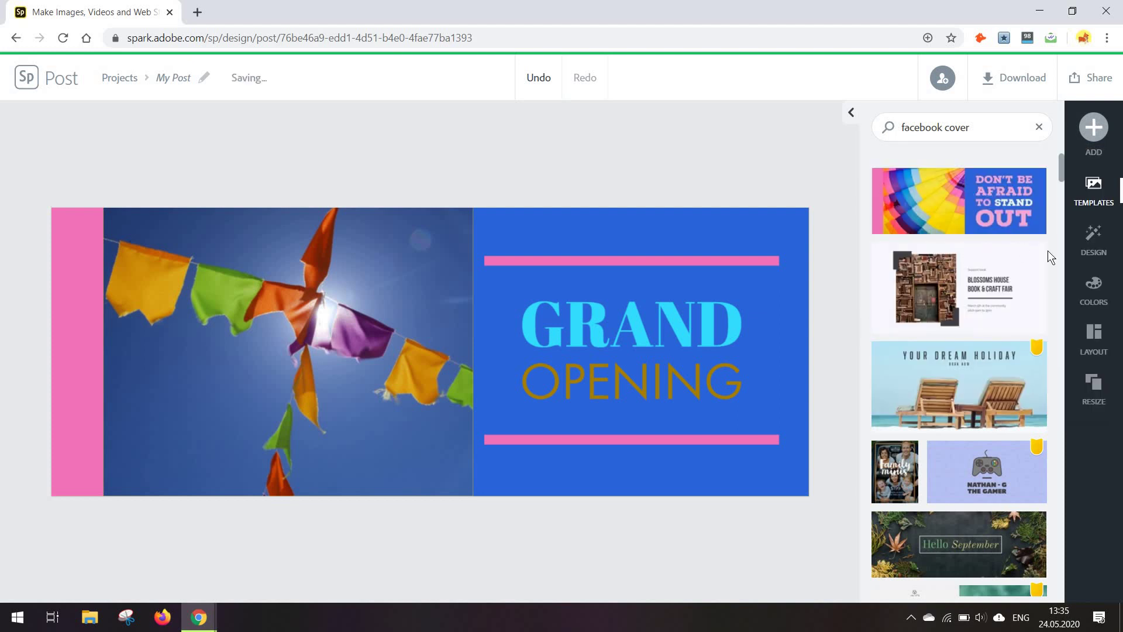
Step: Change the pink accent in Current Colors to yellow #C4C112 and save it
click(1096, 242)
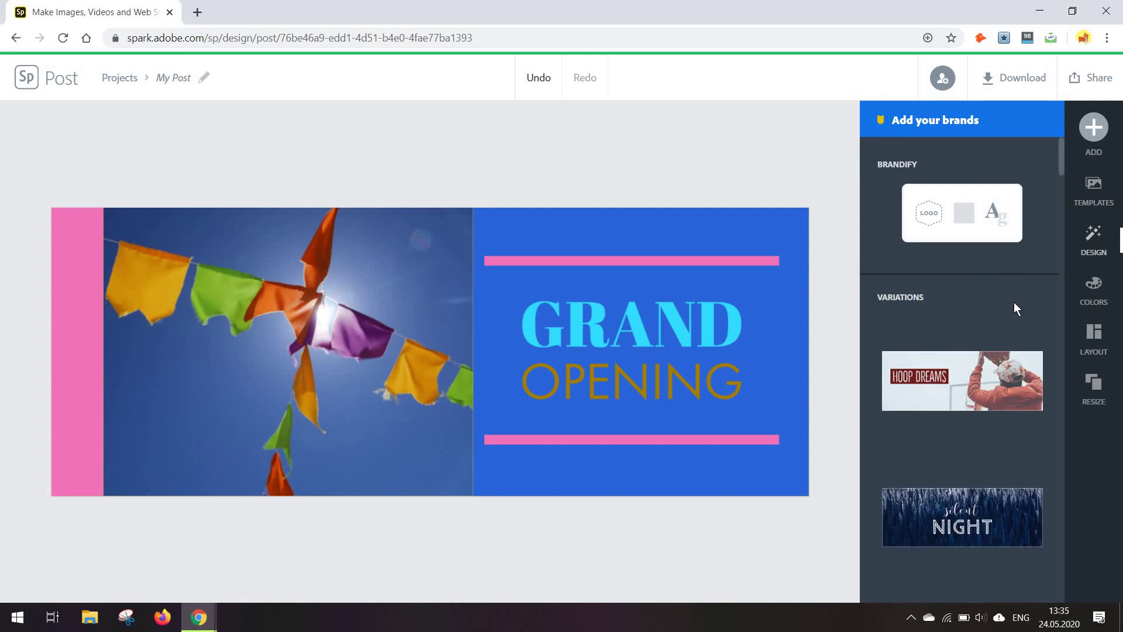
scroll(1013, 307, down, 5)
scroll(1016, 308, down, 3)
scroll(1017, 308, down, 3)
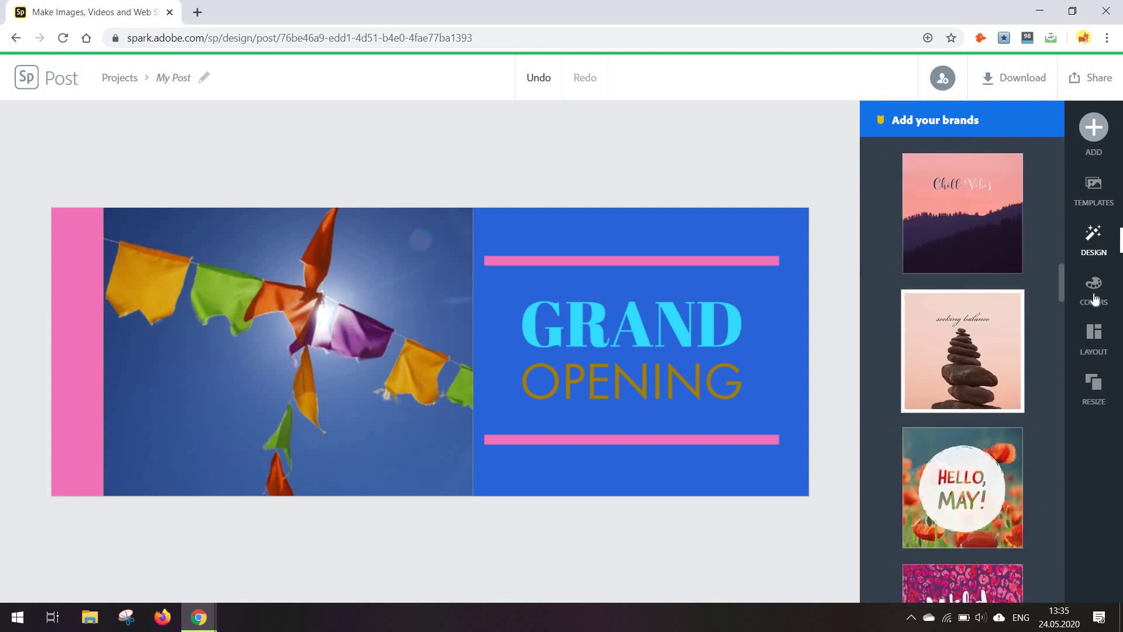
click(1095, 301)
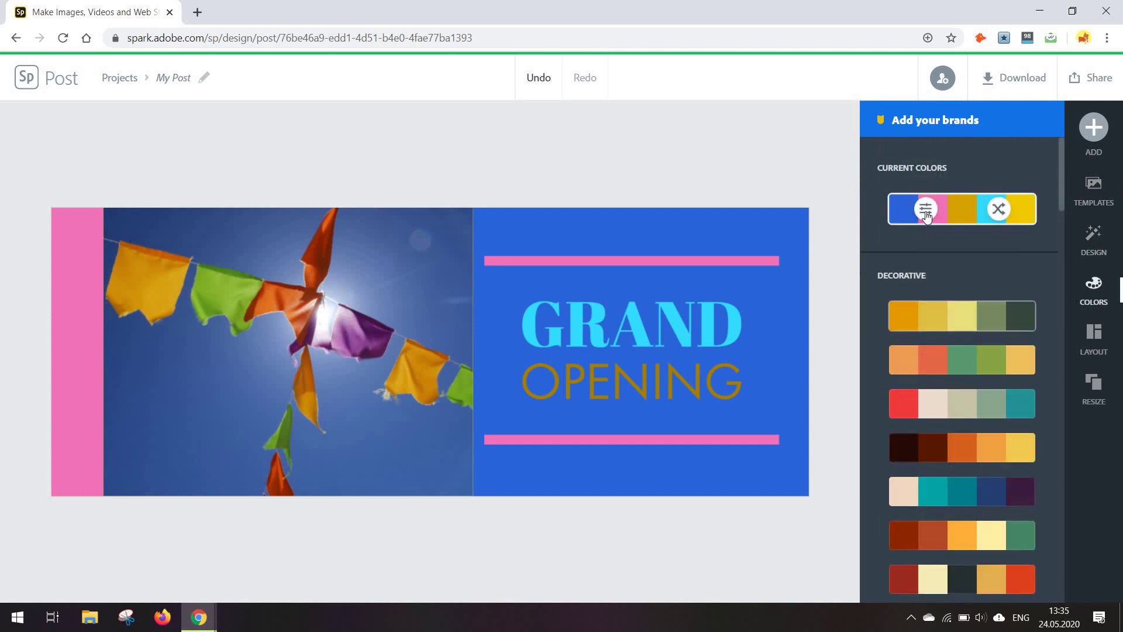
click(927, 210)
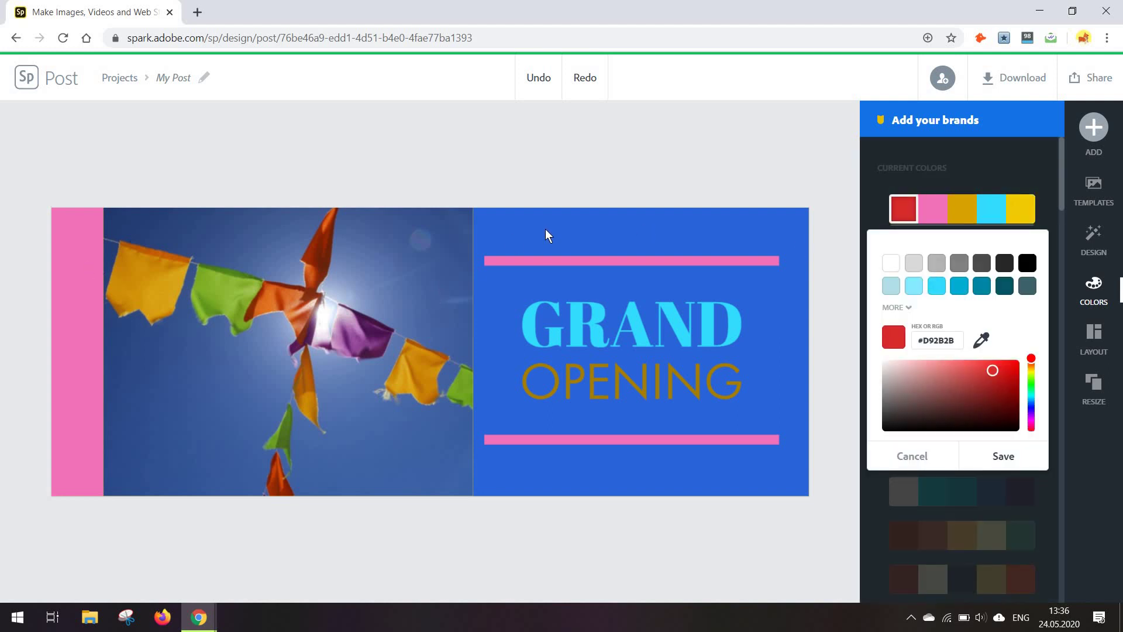
click(932, 213)
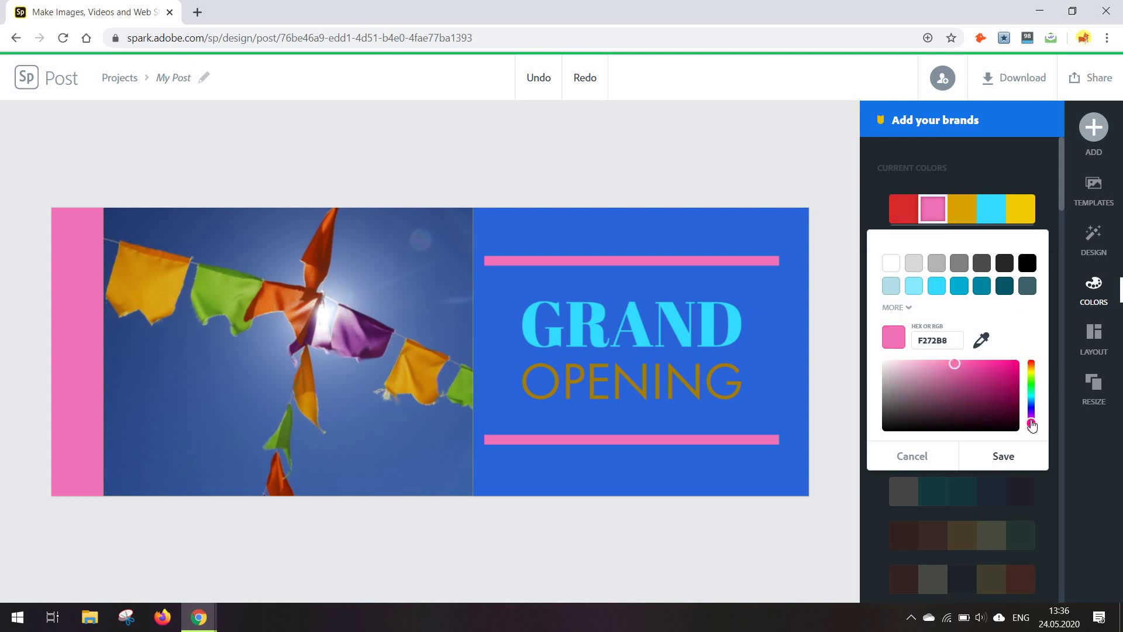
mouse_move(1032, 425)
mouse_down()
mouse_move(1031, 369)
mouse_move(932, 392)
mouse_up()
click(984, 402)
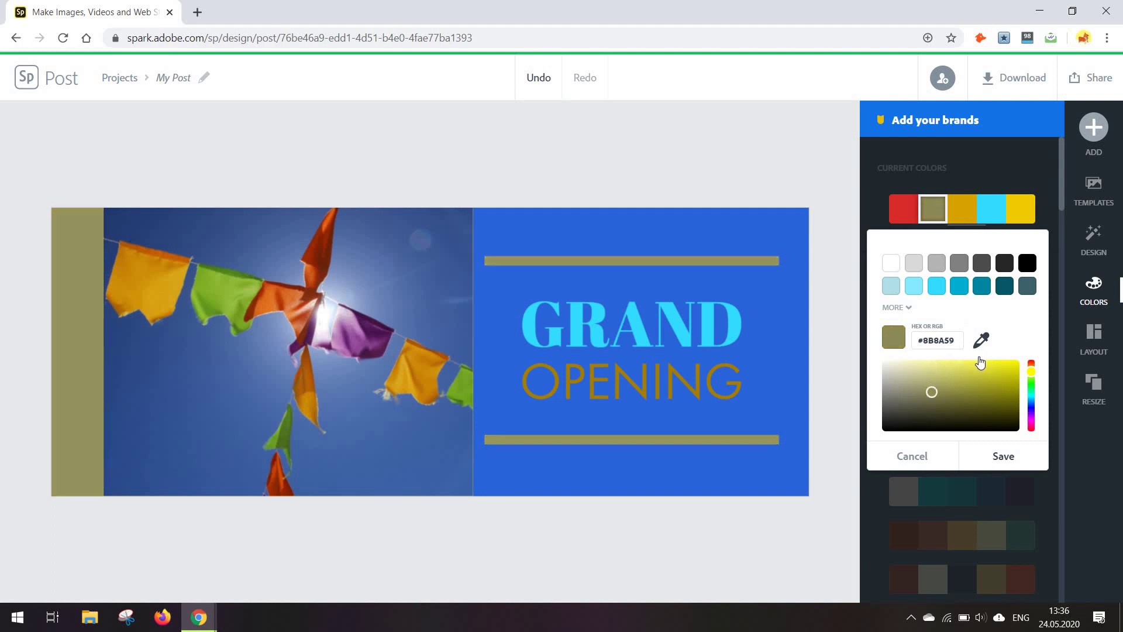
drag(1003, 376, 1008, 376)
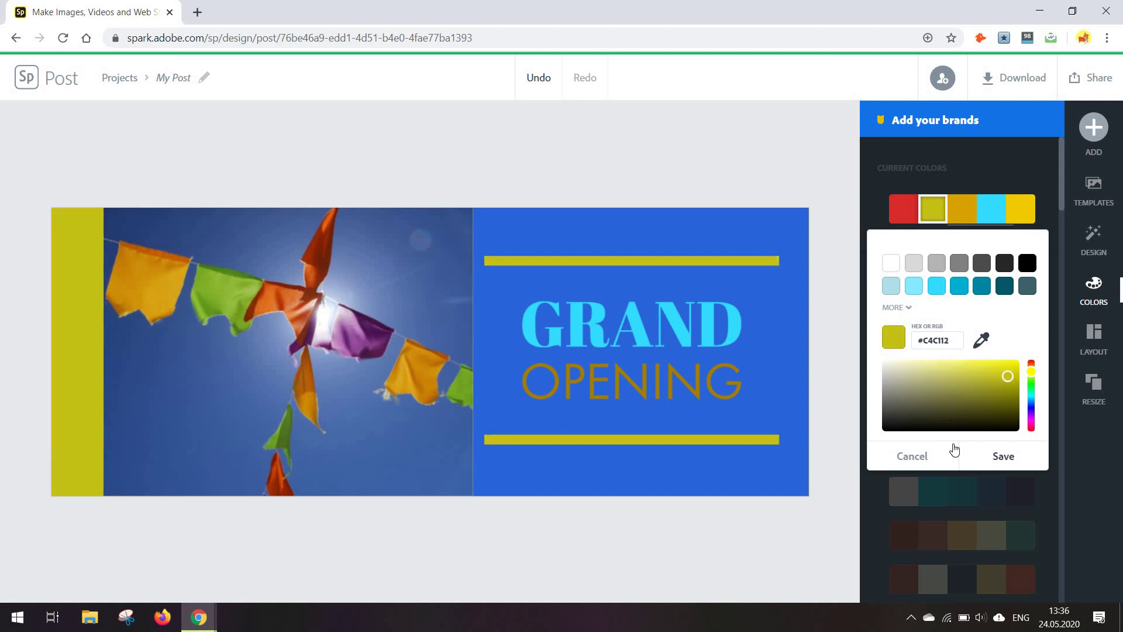
click(992, 455)
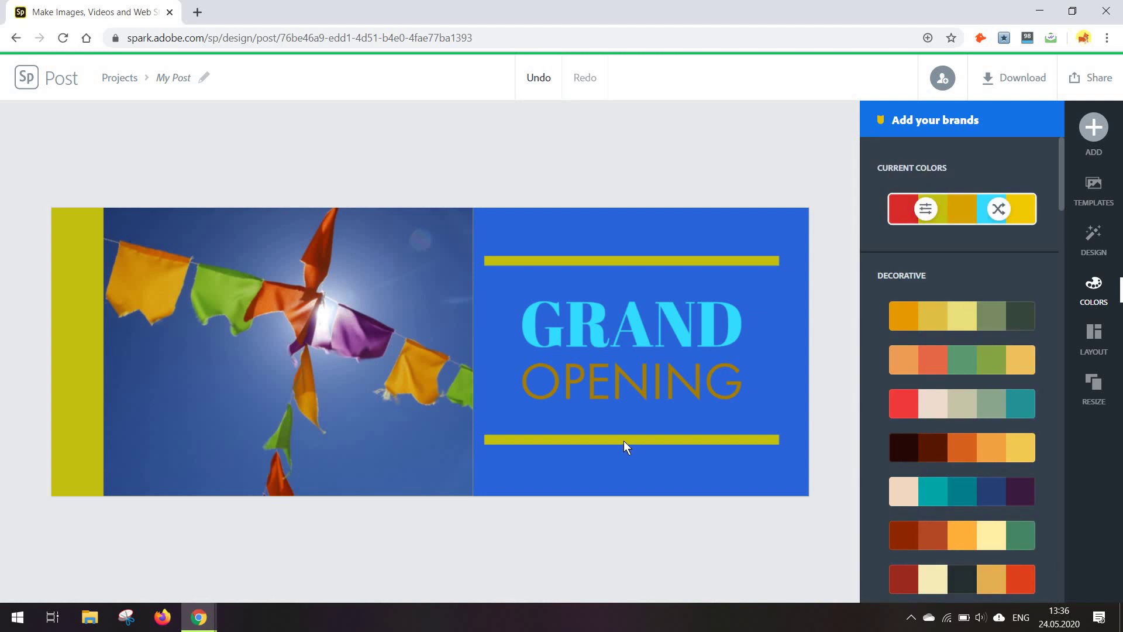
double_click(571, 386)
click(496, 386)
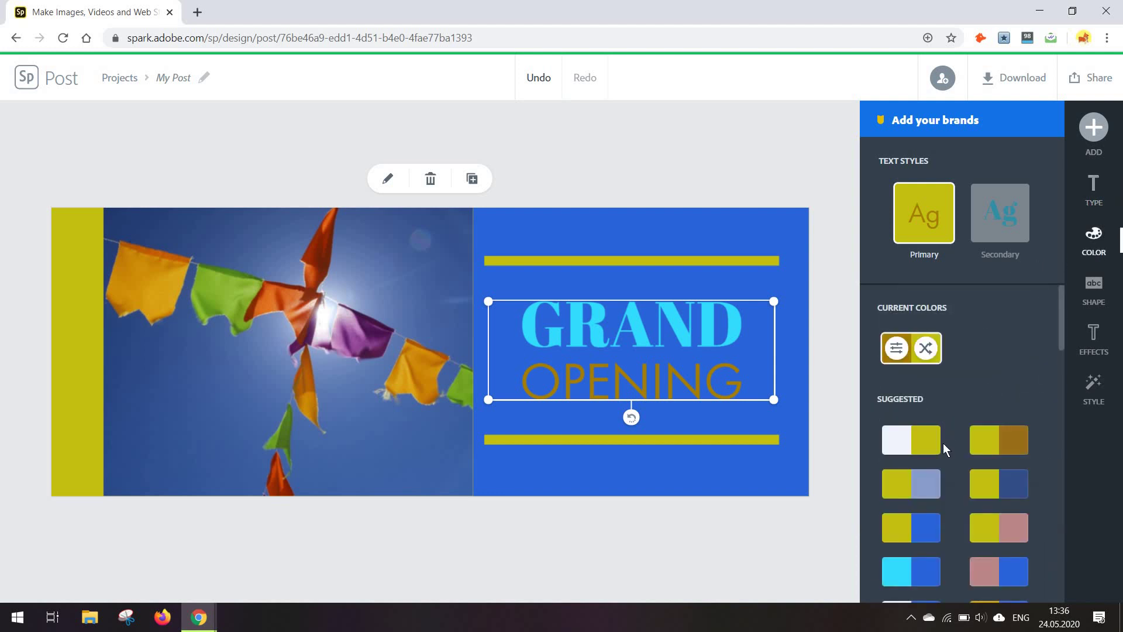
Step: Change the yellow title-bar accent colour to bright cyan
click(896, 350)
click(930, 352)
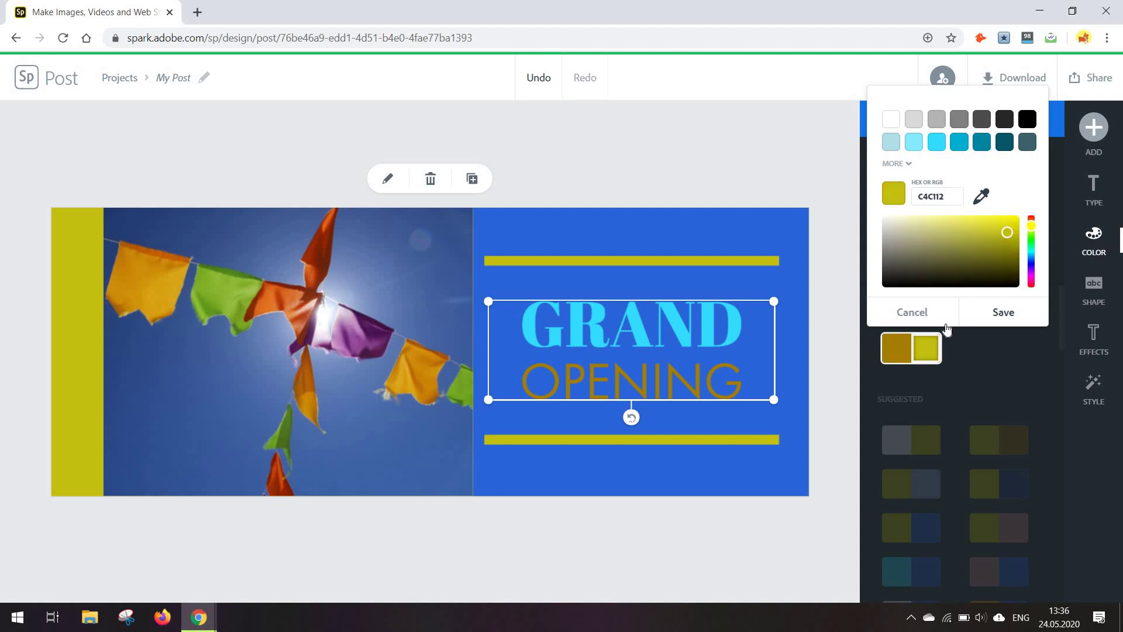
click(939, 144)
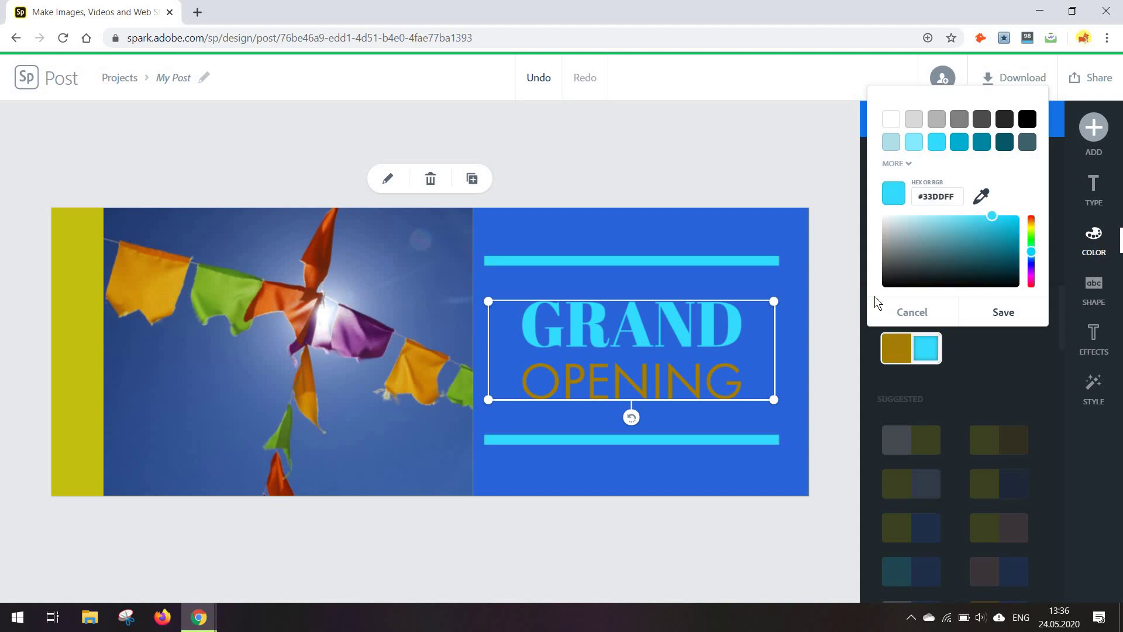
click(858, 331)
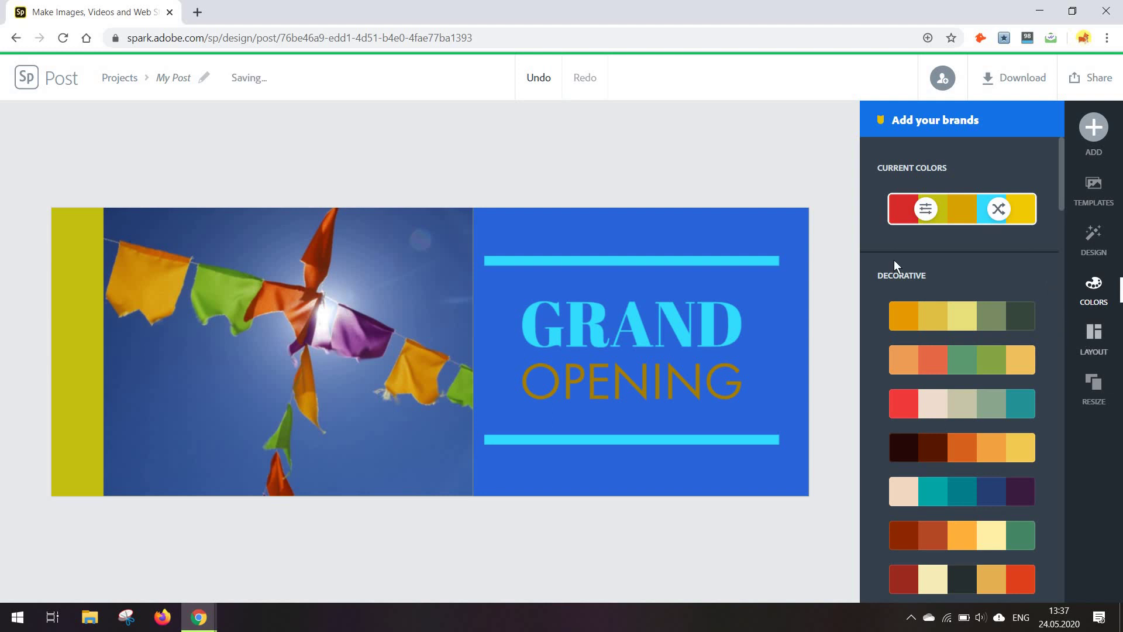
Step: Try several grid layouts, settle on a three-column grid, and thicken the cell borders
click(1088, 338)
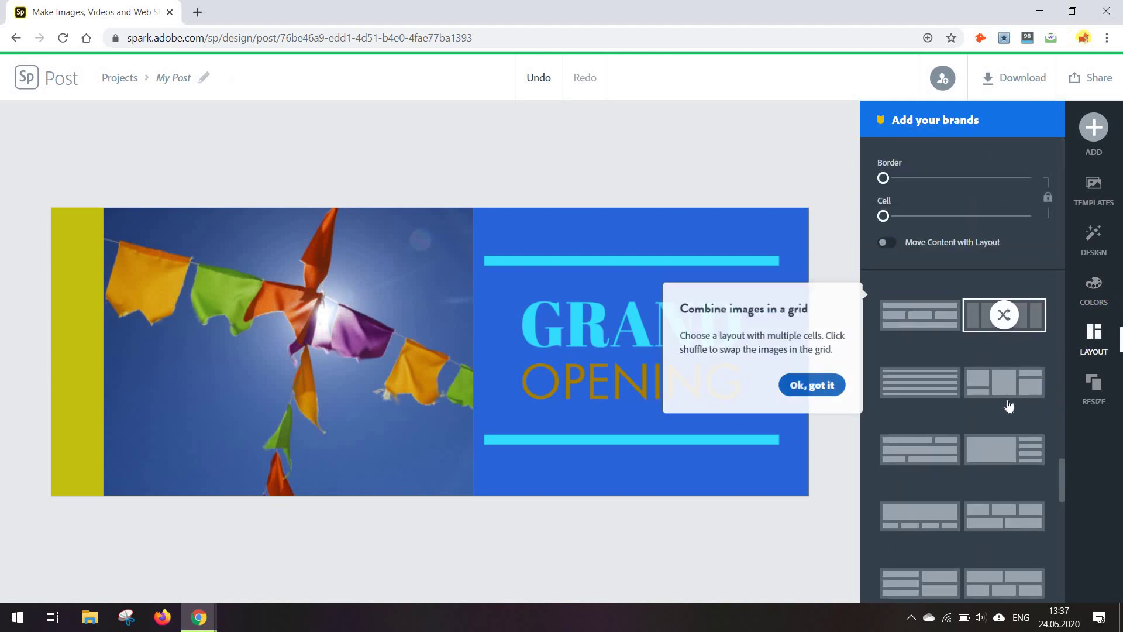
scroll(976, 441, down, 2)
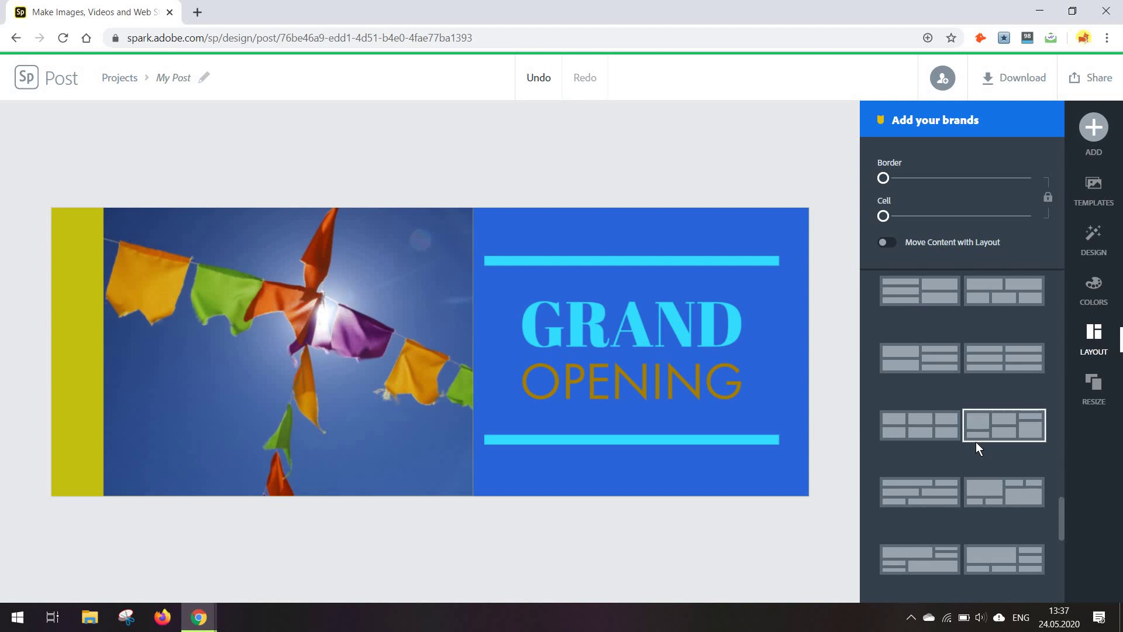
scroll(950, 436, down, 2)
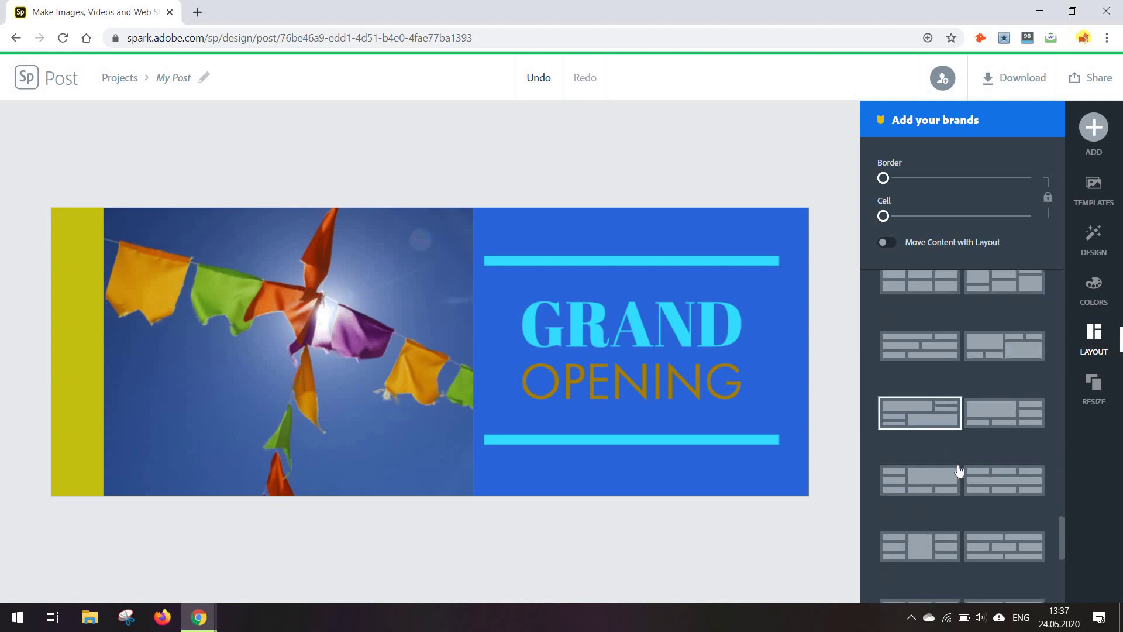
scroll(959, 471, down, 1)
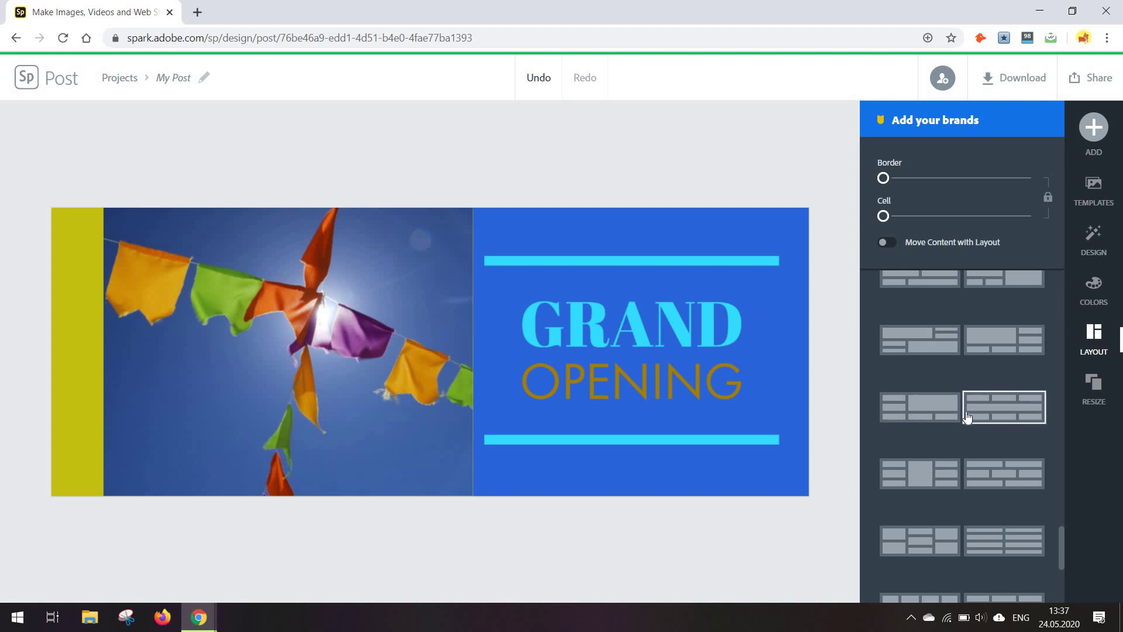
scroll(930, 399, up, 1)
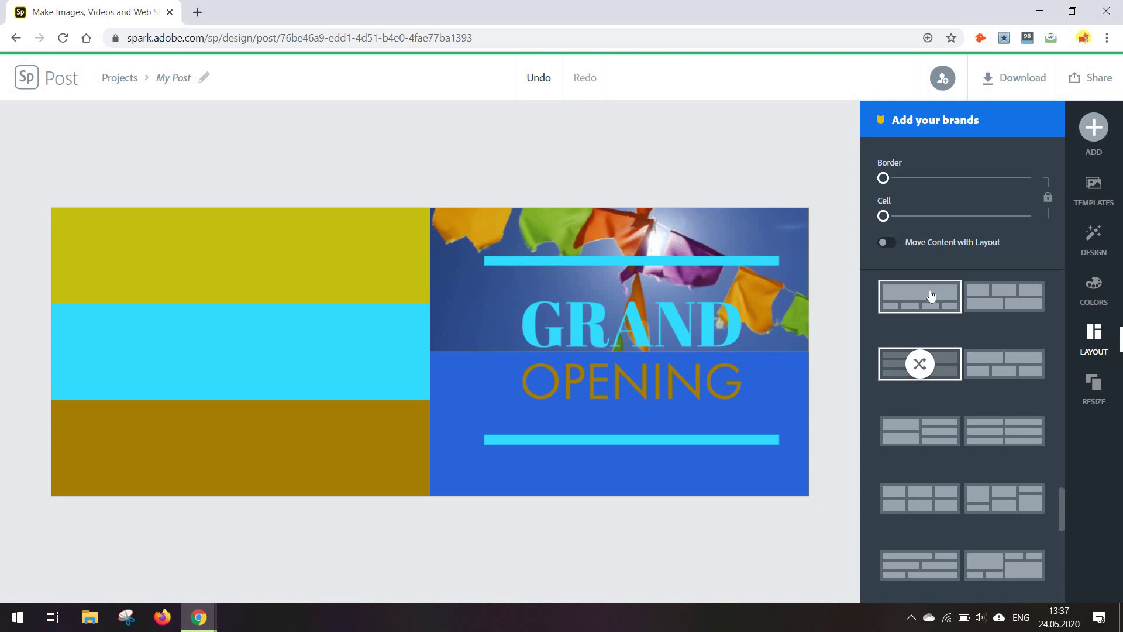
scroll(931, 294, down, 2)
click(1004, 407)
scroll(969, 438, down, 2)
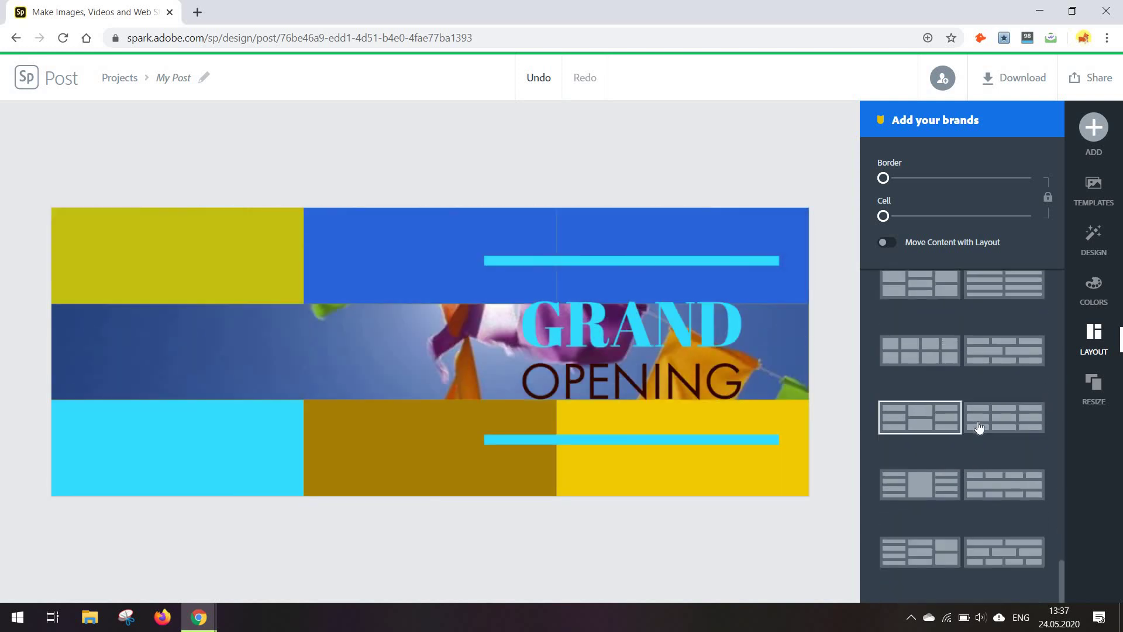
click(979, 427)
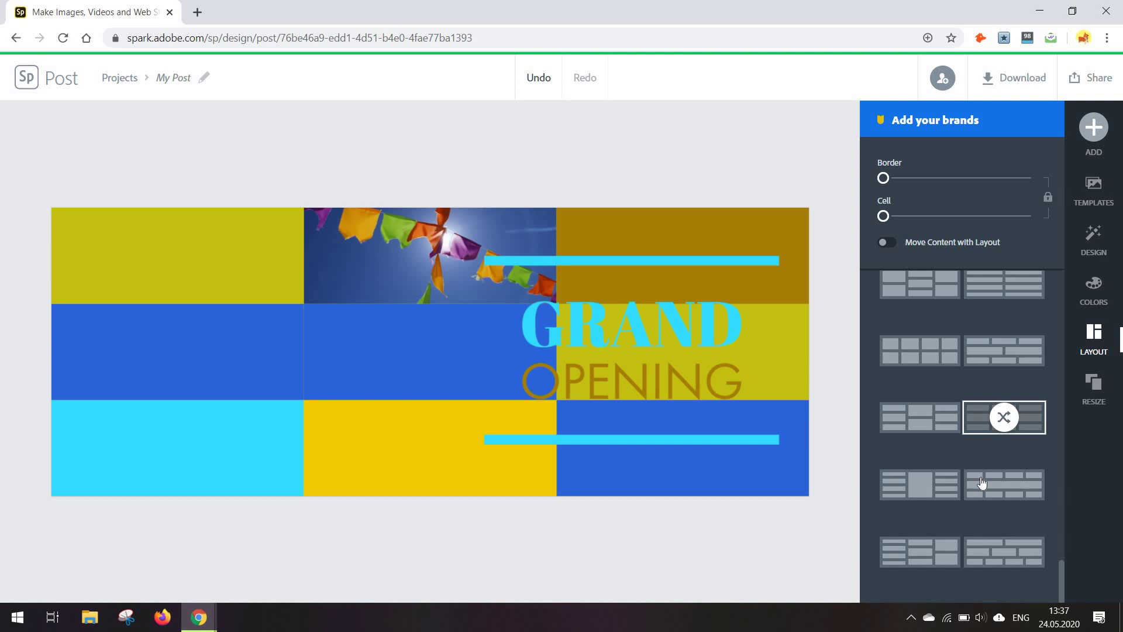
click(980, 484)
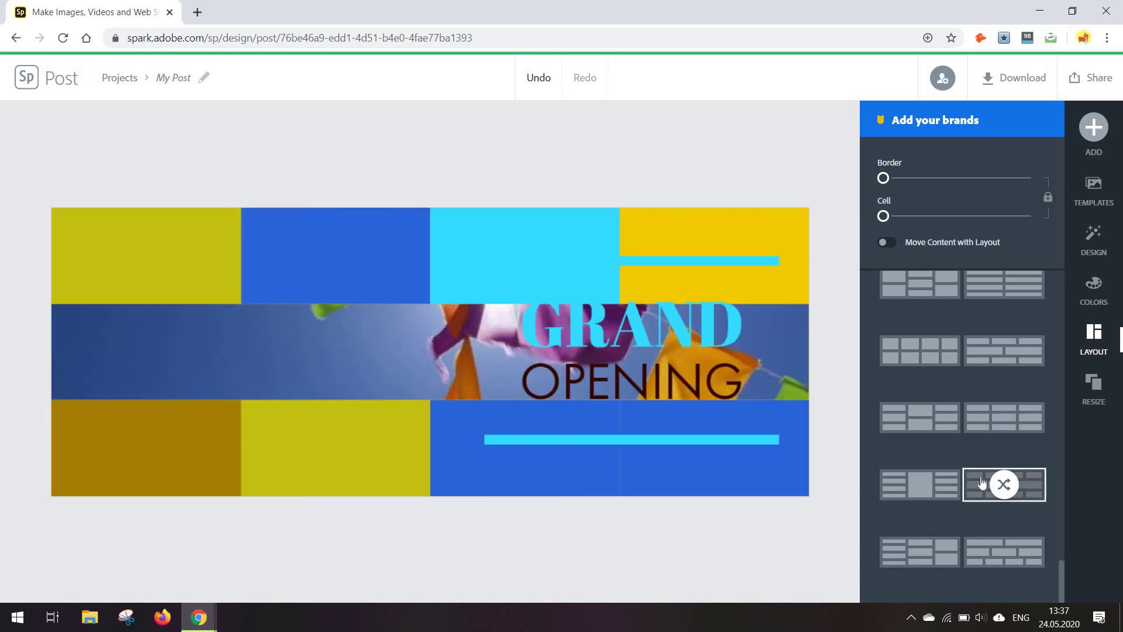
click(906, 546)
drag(944, 178, 891, 178)
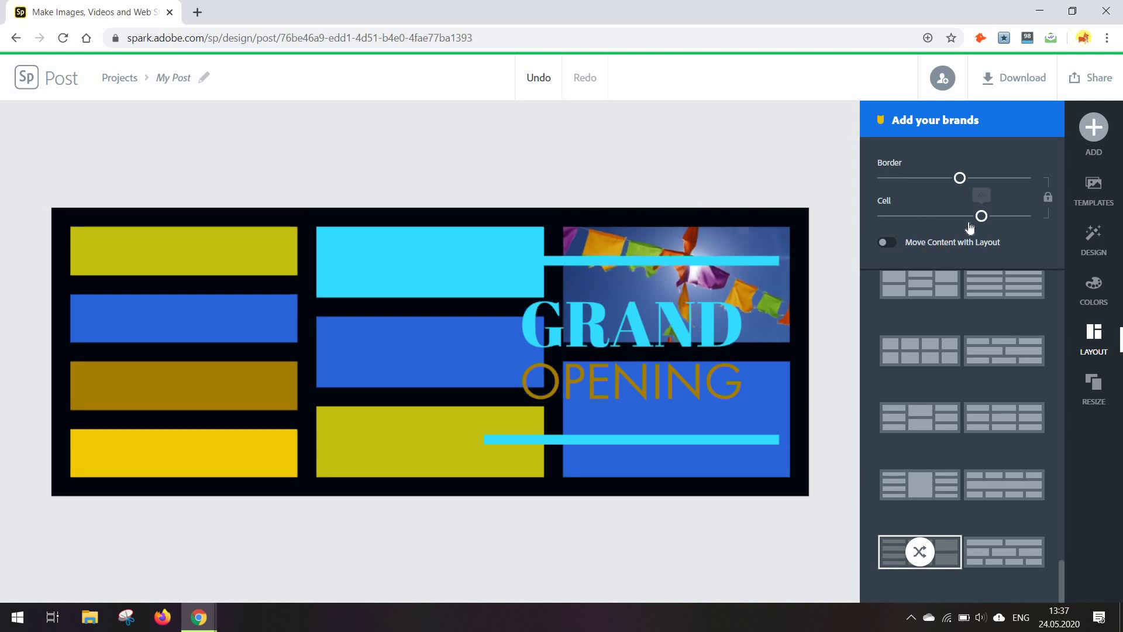
Step: Try the Pinterest size, then switch to the Blossoms House Book & Craft Fair template
click(1093, 386)
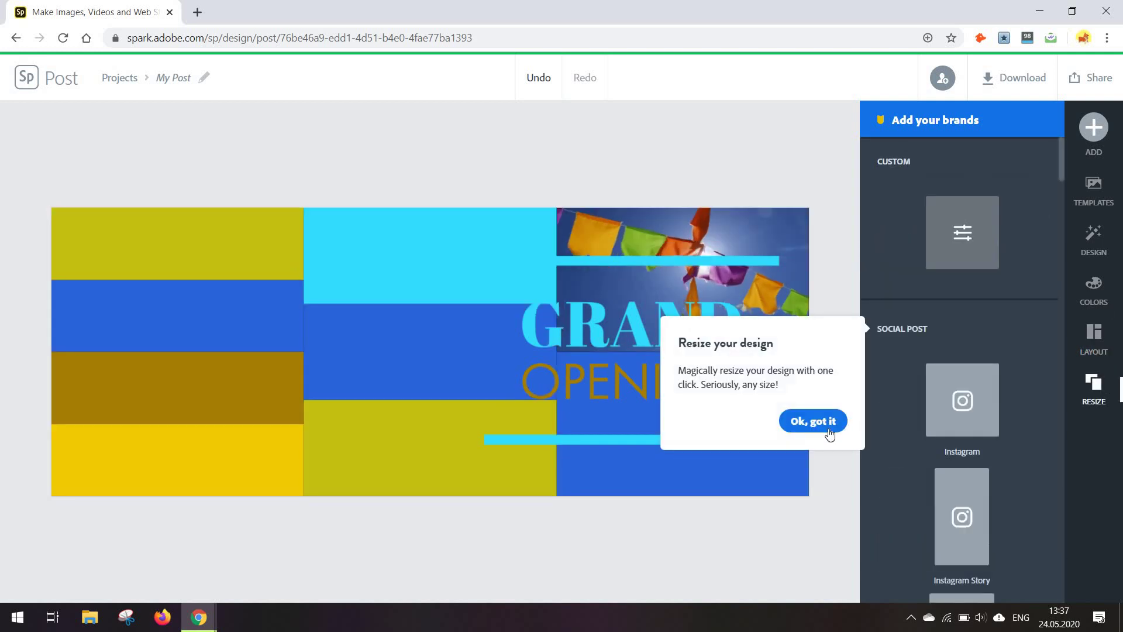
click(821, 419)
scroll(990, 323, down, 1)
scroll(990, 323, down, 5)
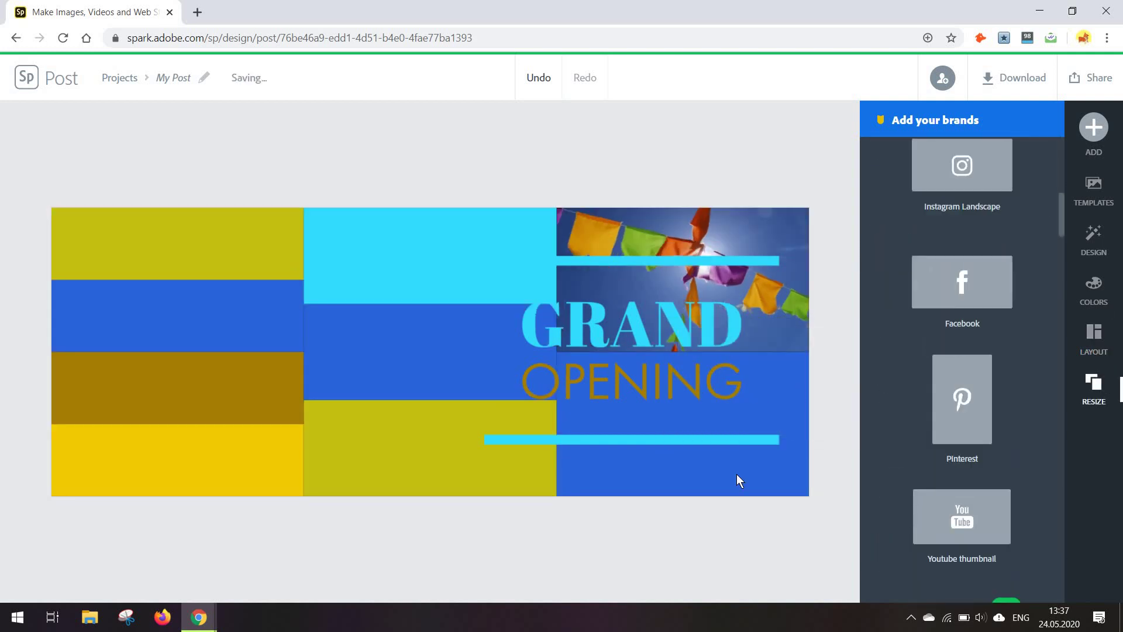
click(957, 387)
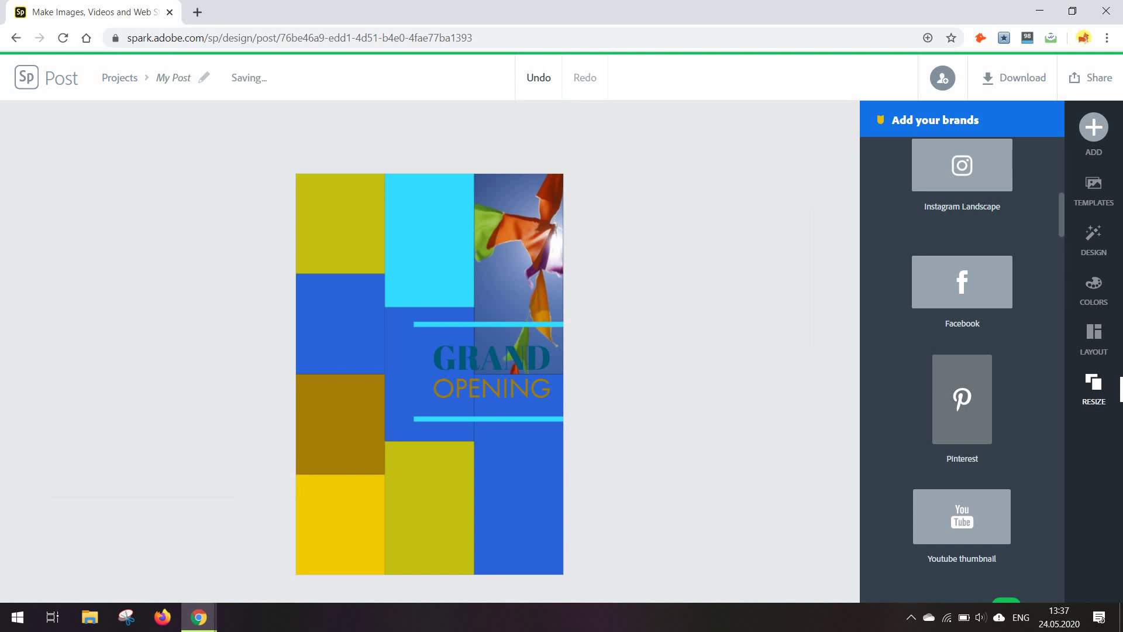
scroll(1056, 260, down, 5)
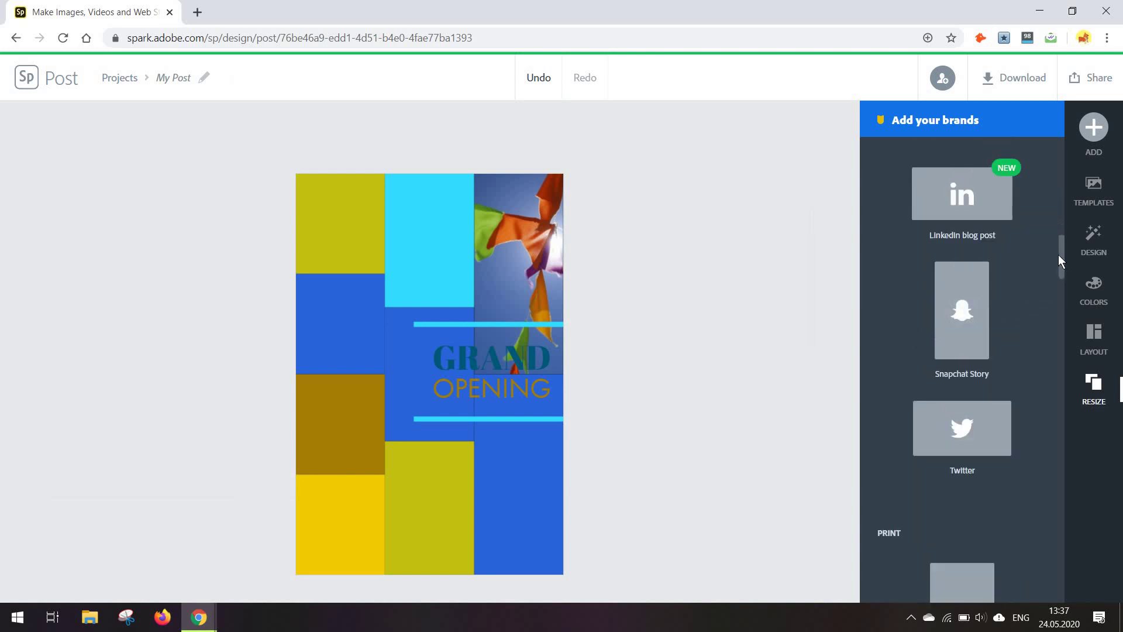
scroll(1059, 255, down, 5)
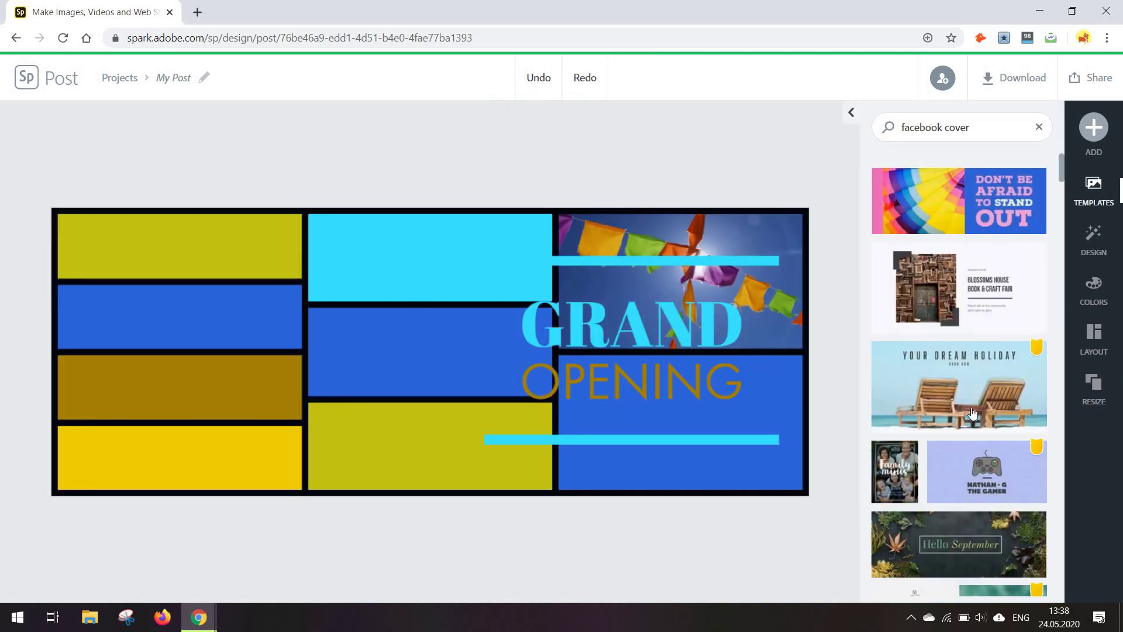
click(987, 299)
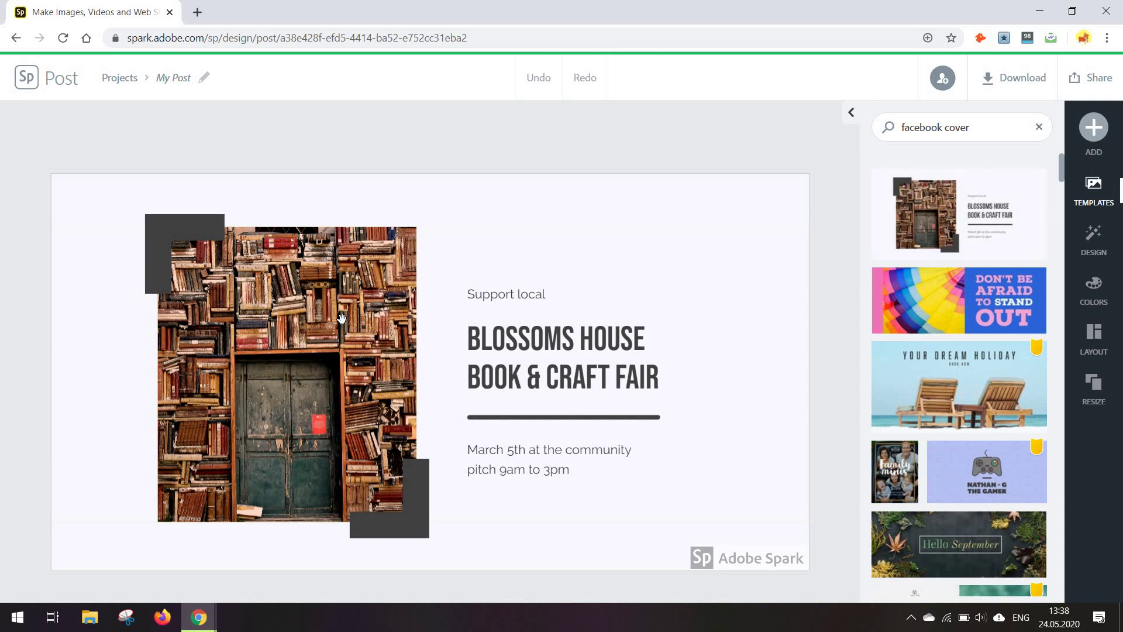
Step: Reframe the bookshelf photo so the door shifts to the left
click(324, 326)
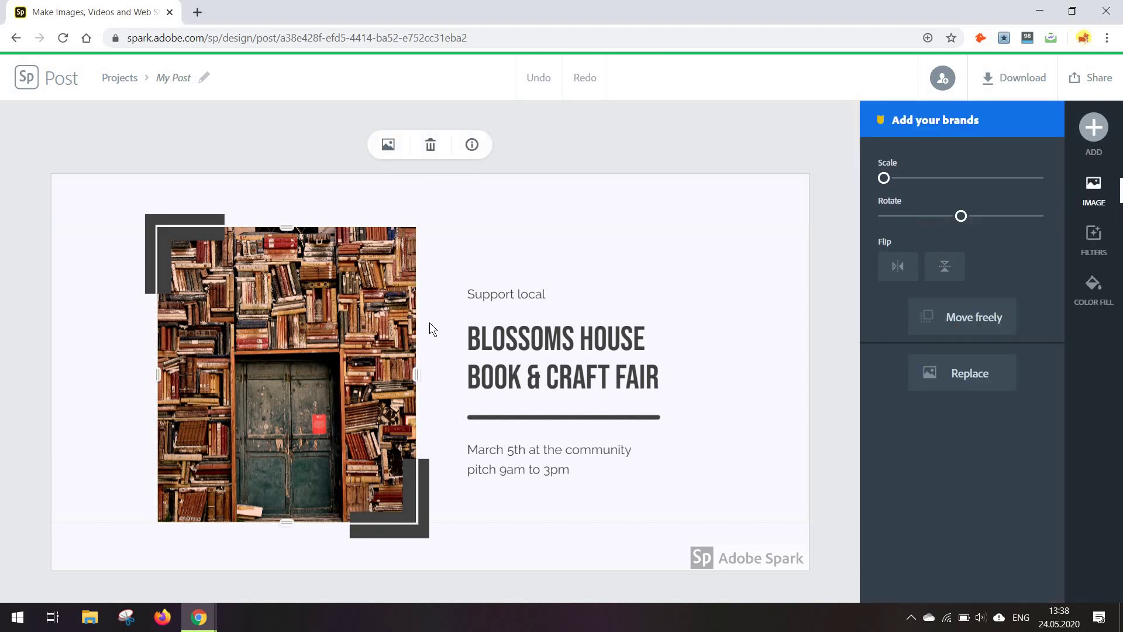
drag(408, 334, 296, 379)
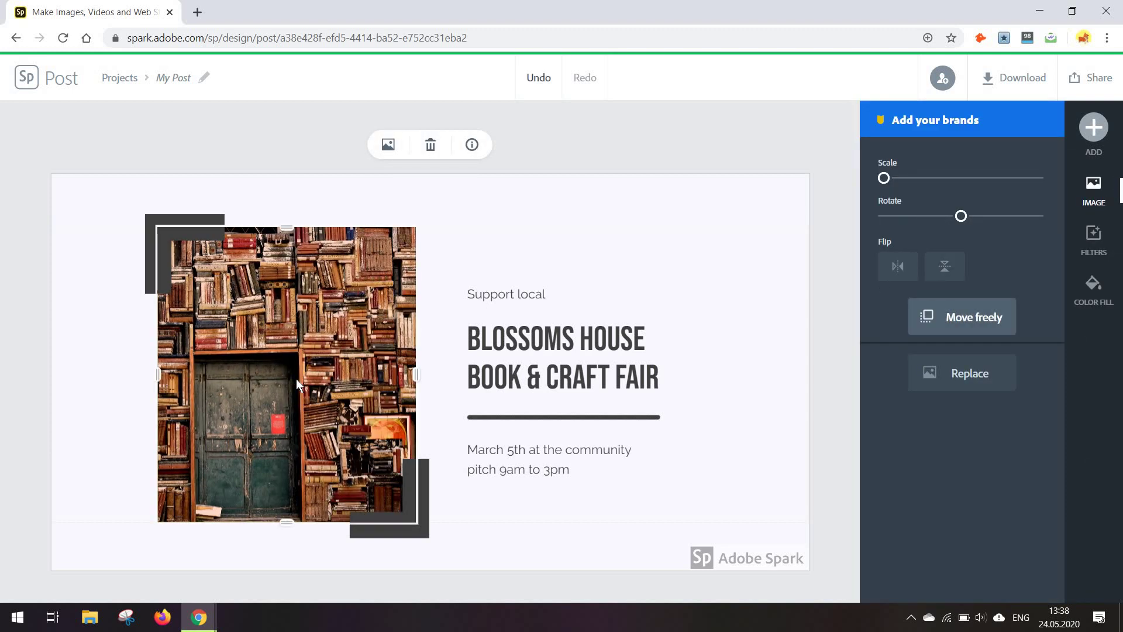
click(284, 348)
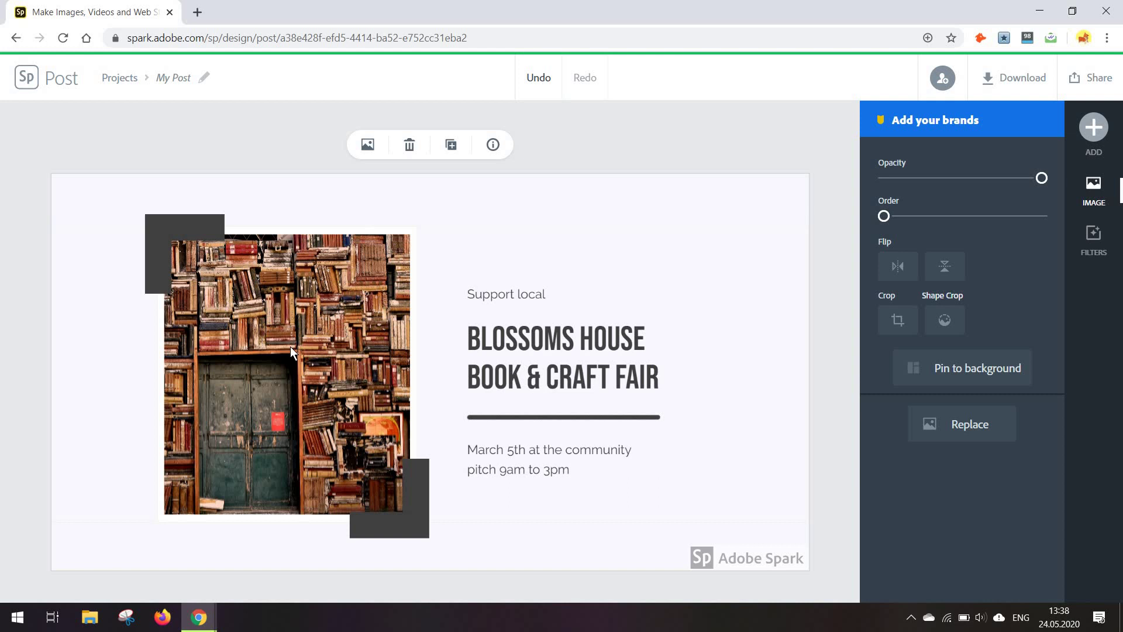
double_click(291, 347)
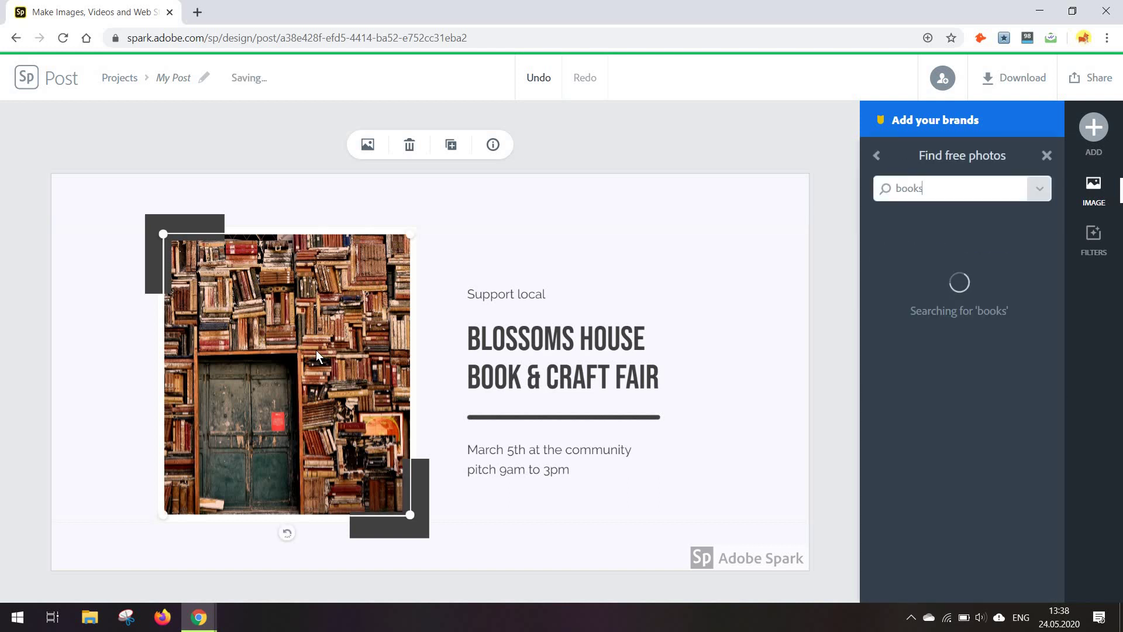
Step: Send the lower-right dark square behind the bookshelf photo
click(393, 516)
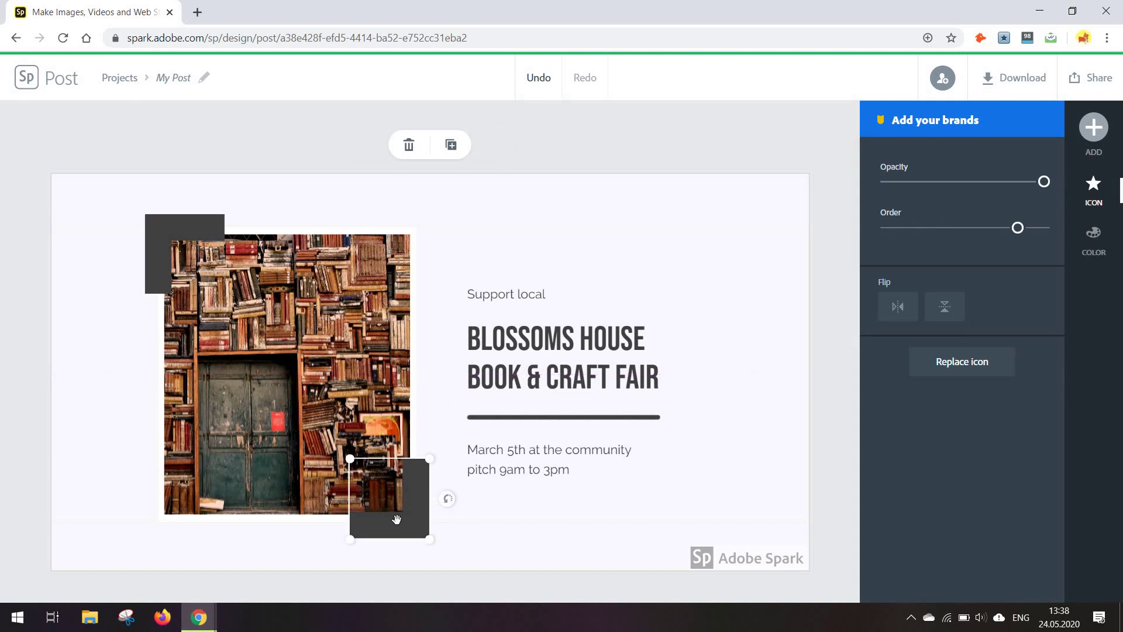
key(ctrl+z)
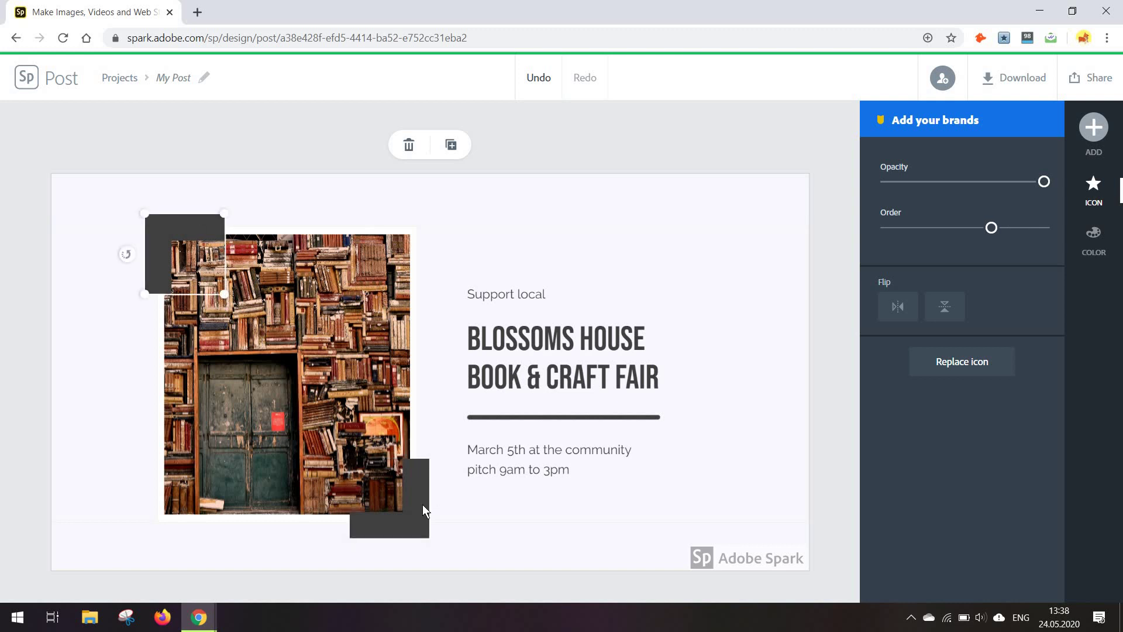
click(401, 527)
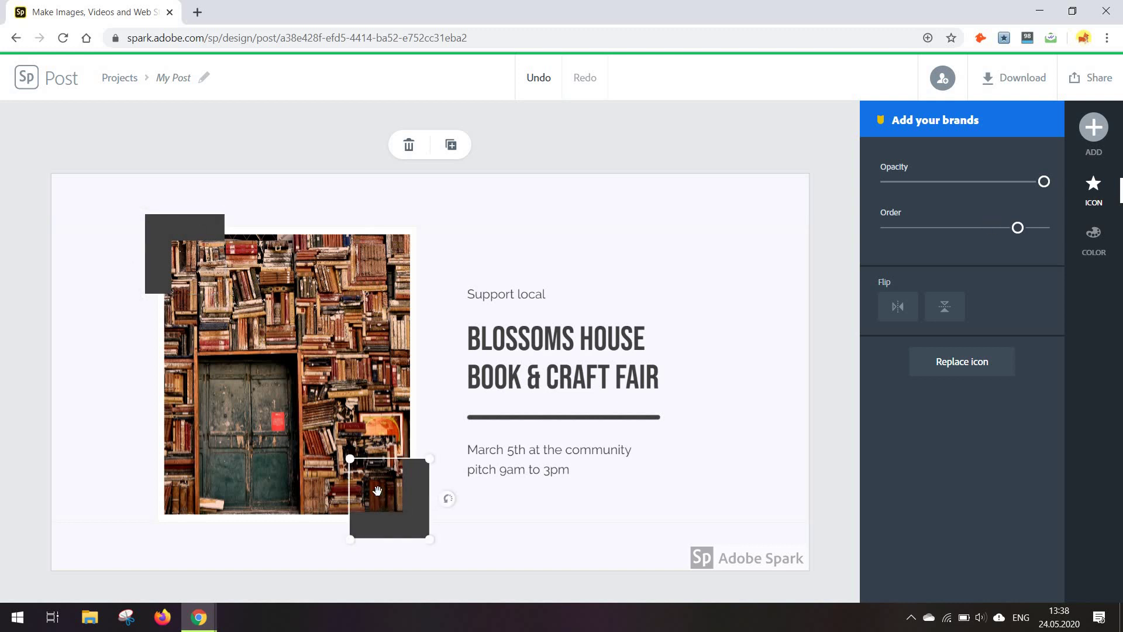
click(761, 412)
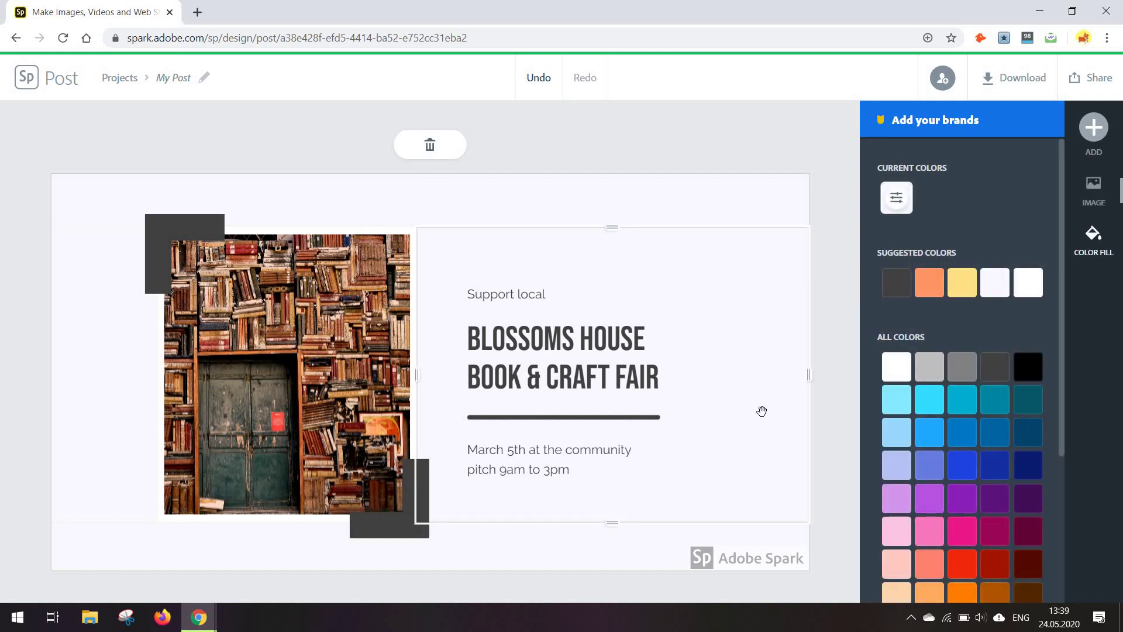
click(791, 208)
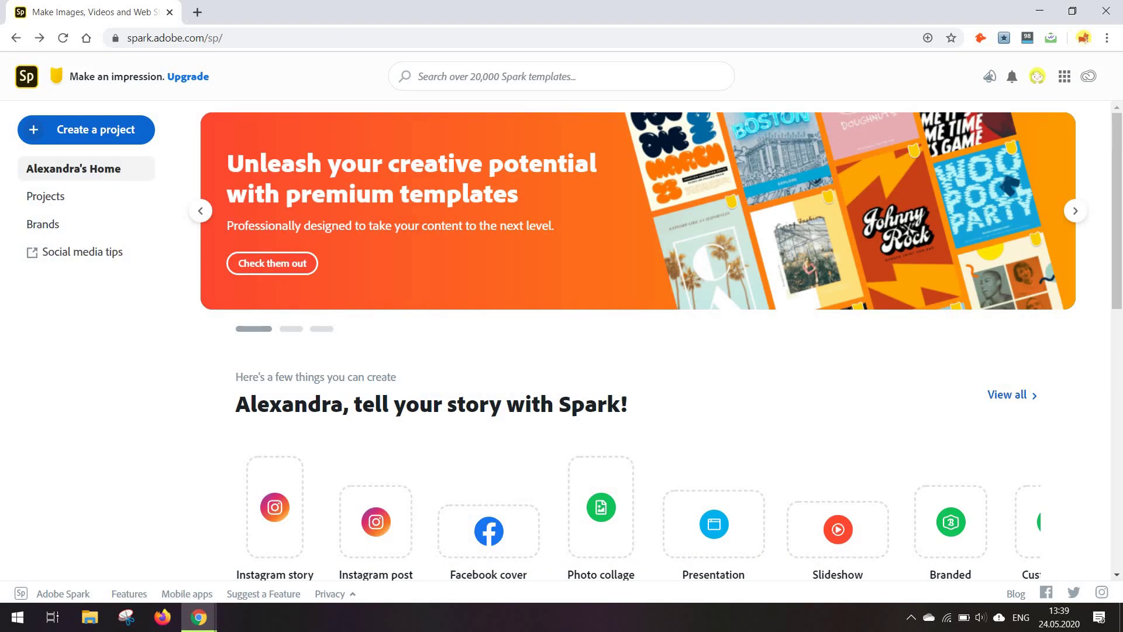
Step: Create a square collage of valley, lake island, lake house, flowers, sunset and forest bridge photos
click(86, 129)
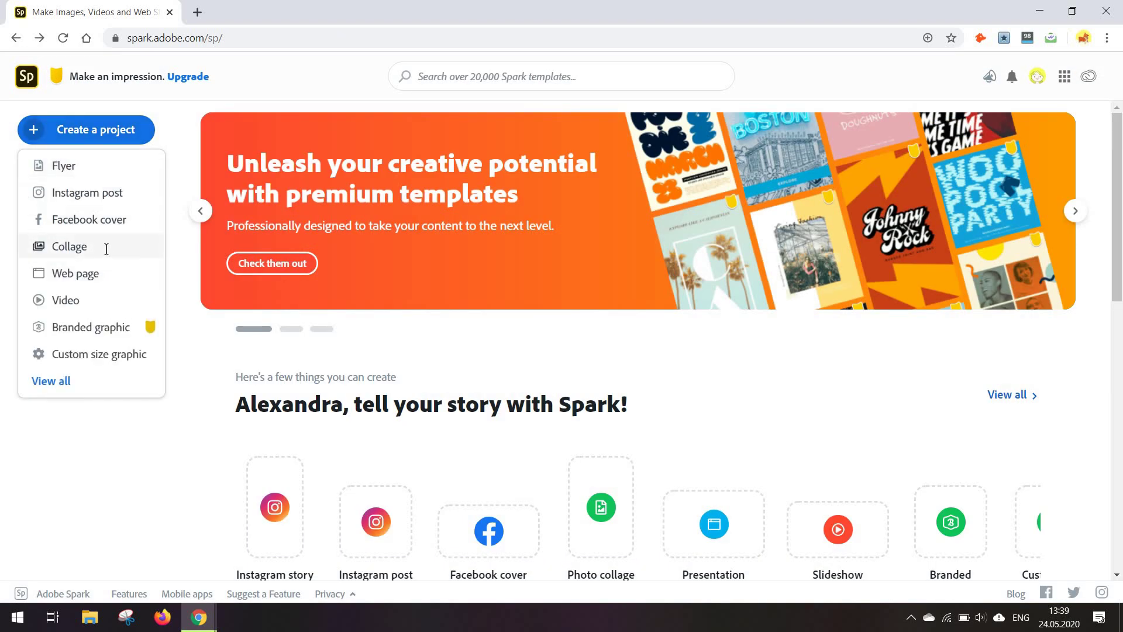
click(99, 246)
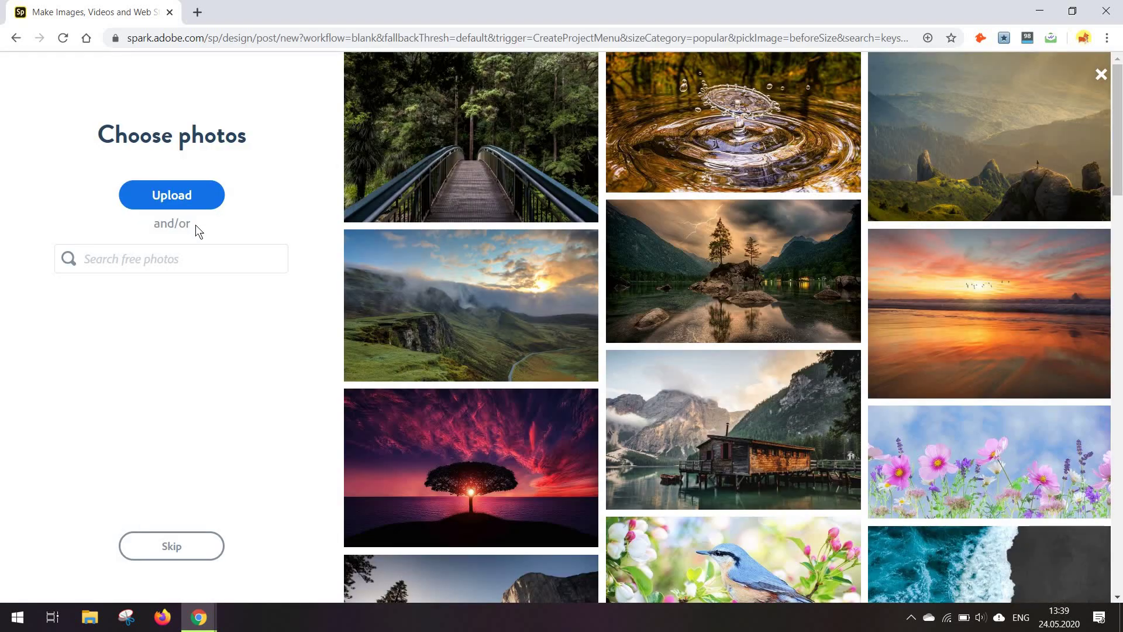
click(495, 299)
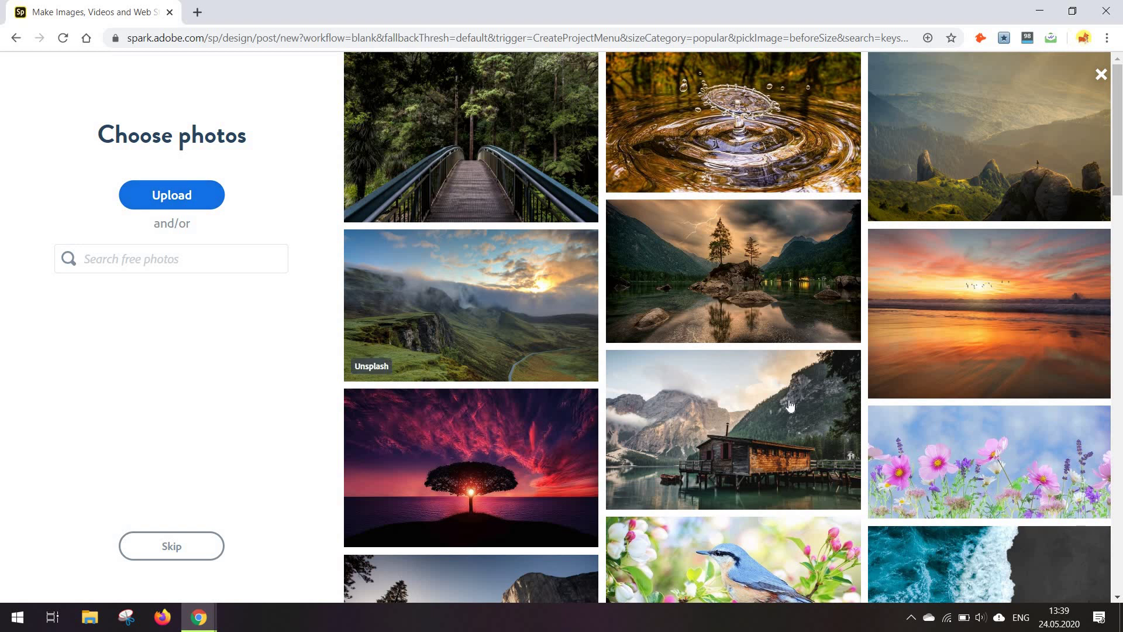
click(787, 404)
click(733, 272)
click(989, 460)
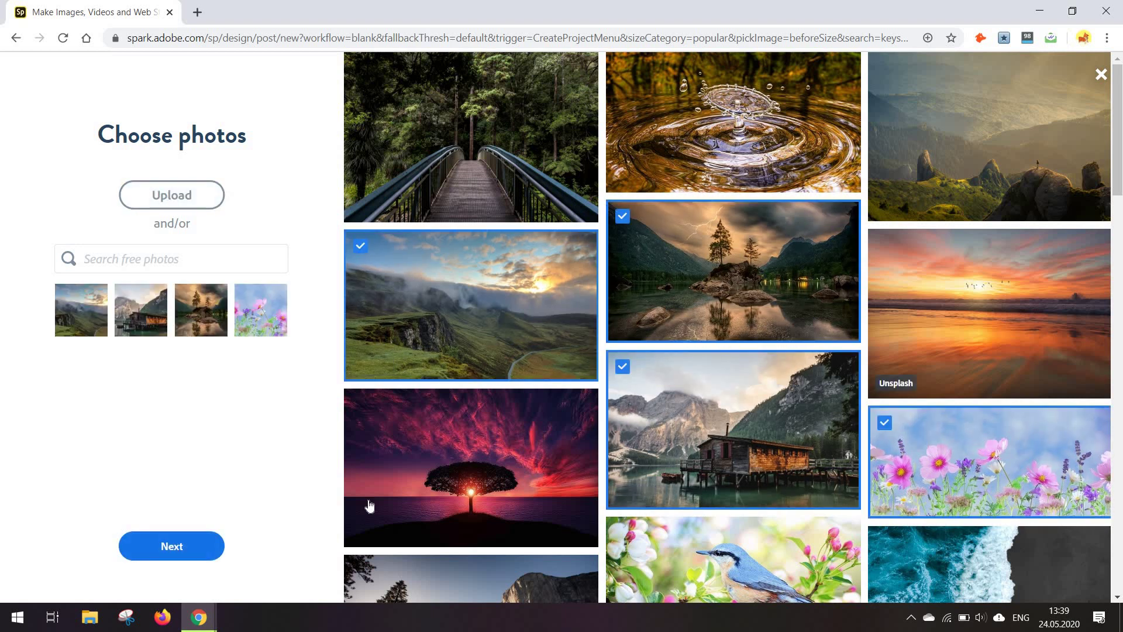
click(989, 314)
click(471, 140)
click(208, 540)
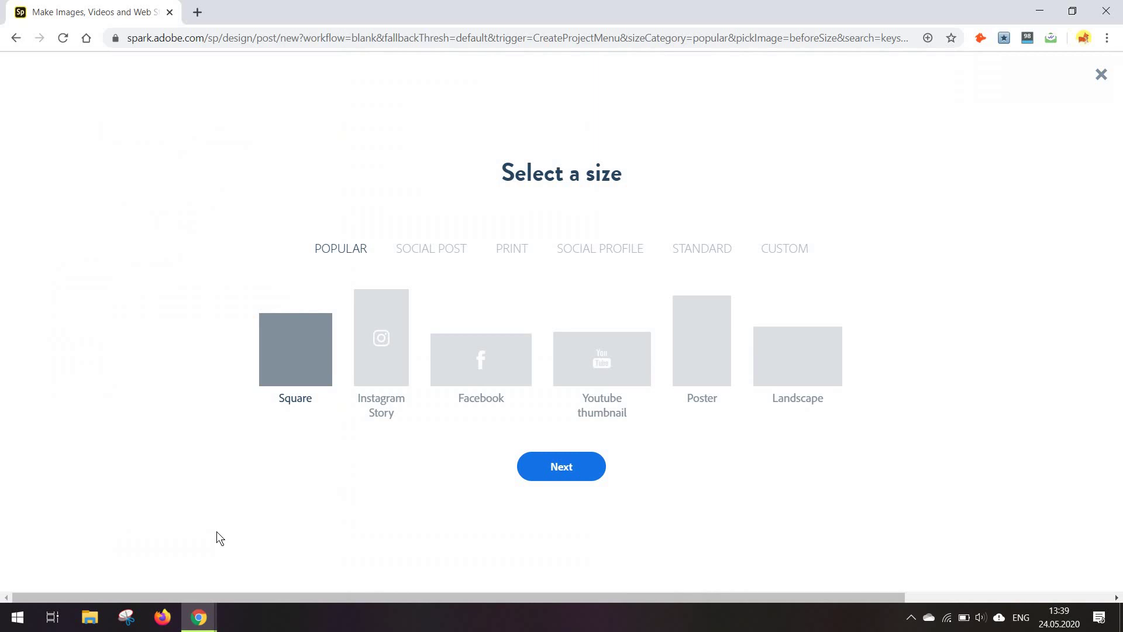
click(588, 476)
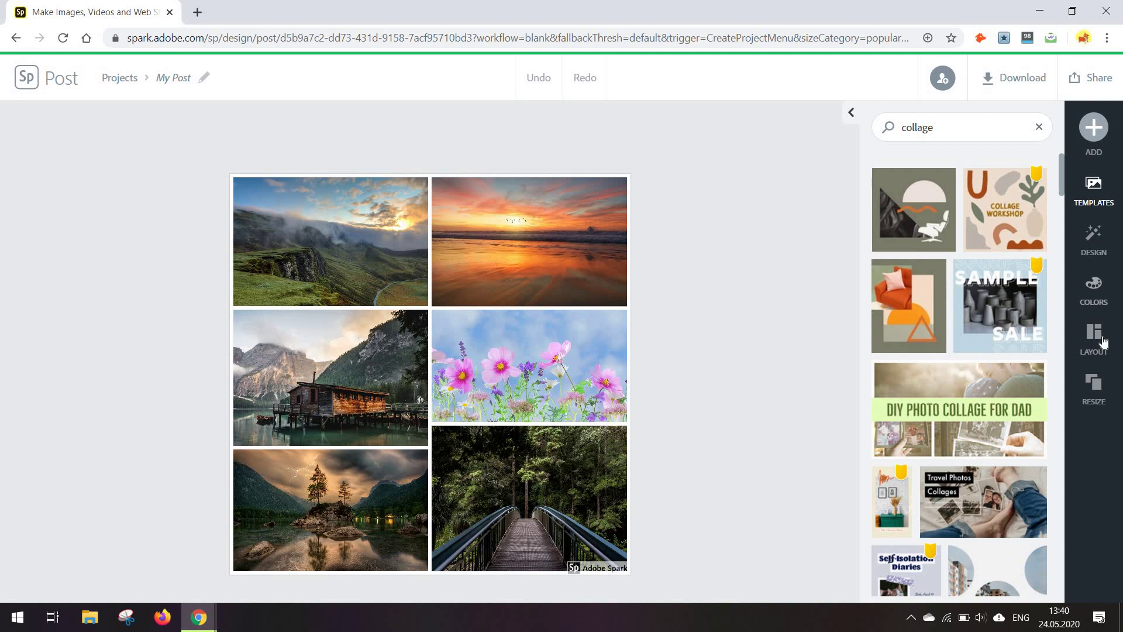
Step: Apply a new grid layout, Contrast to the lake photo and Matte to the flowers photo
click(1093, 339)
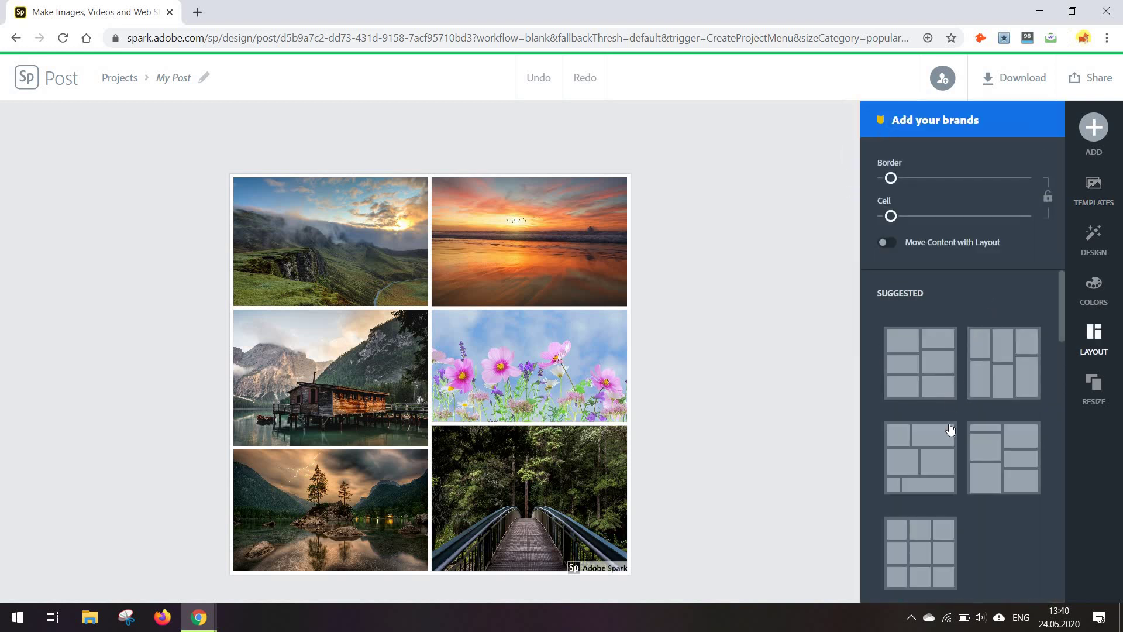
scroll(954, 428, down, 3)
scroll(978, 397, down, 2)
click(979, 400)
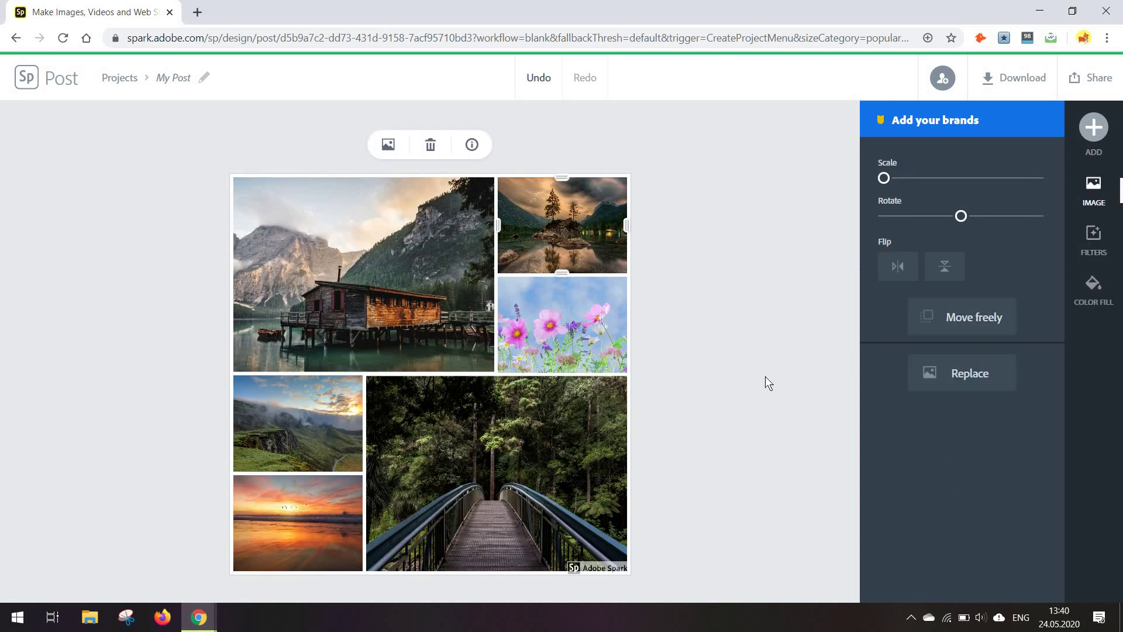
click(1097, 246)
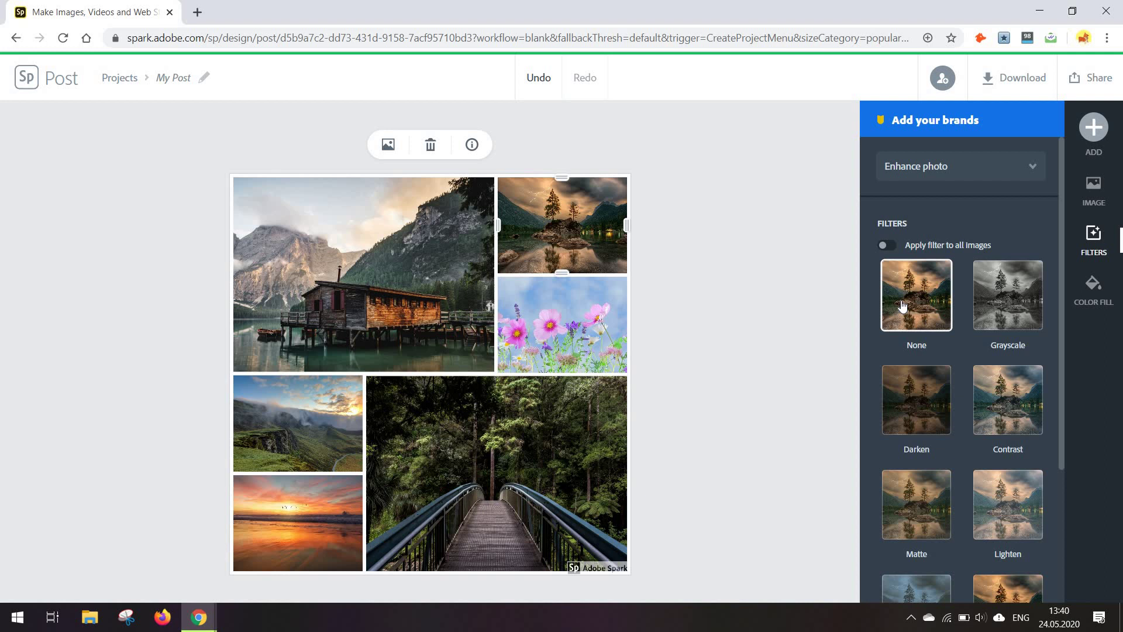
scroll(982, 329, down, 2)
click(1008, 254)
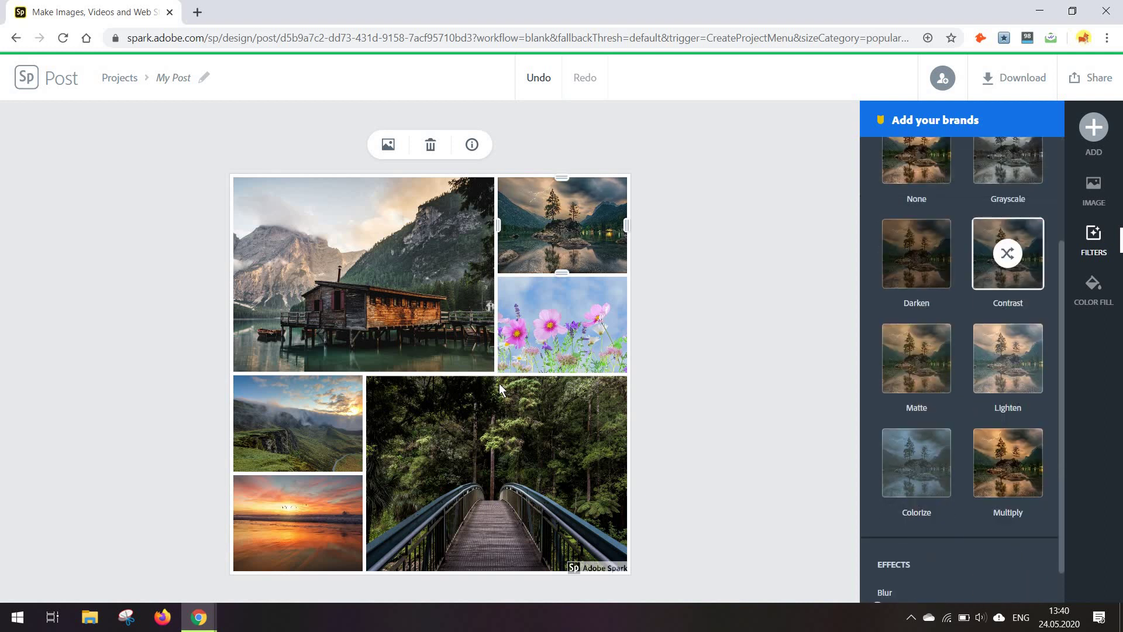
click(916, 357)
scroll(1058, 426, down, 1)
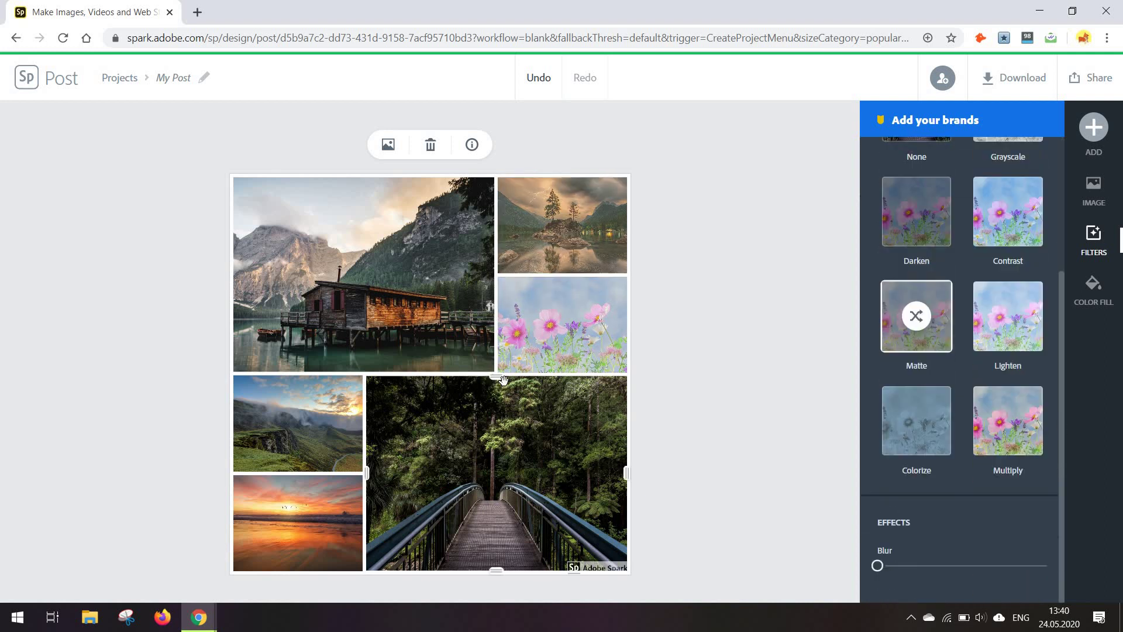
click(463, 395)
Step: Enlarge the sunset and cloudy landscape cells by dragging dividers, then save and exit
drag(298, 473, 298, 418)
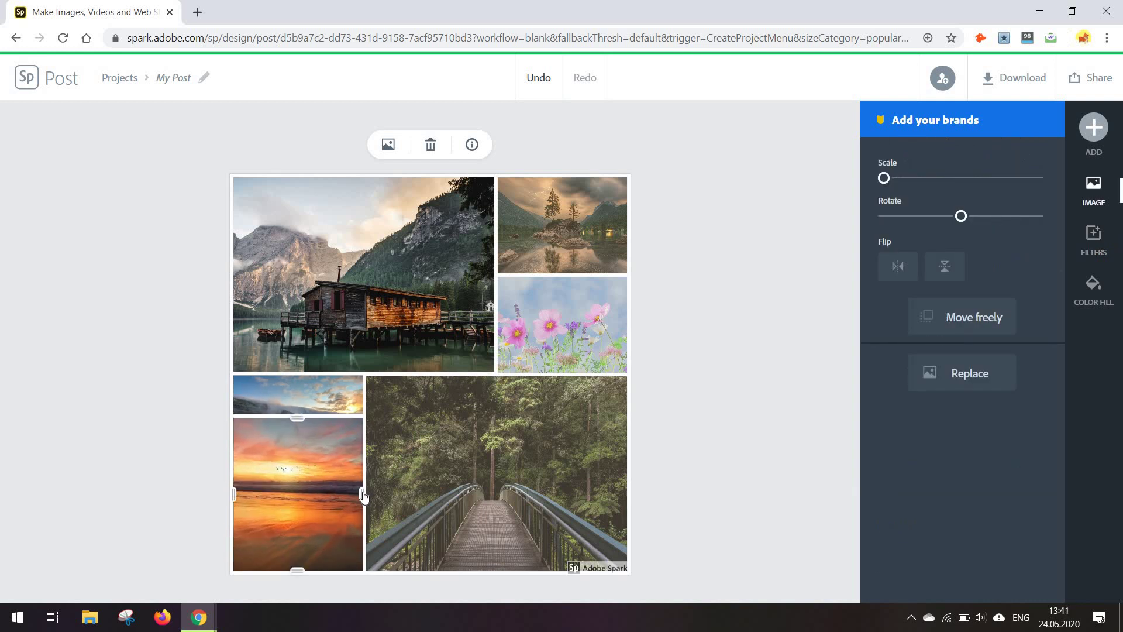
drag(571, 494, 586, 493)
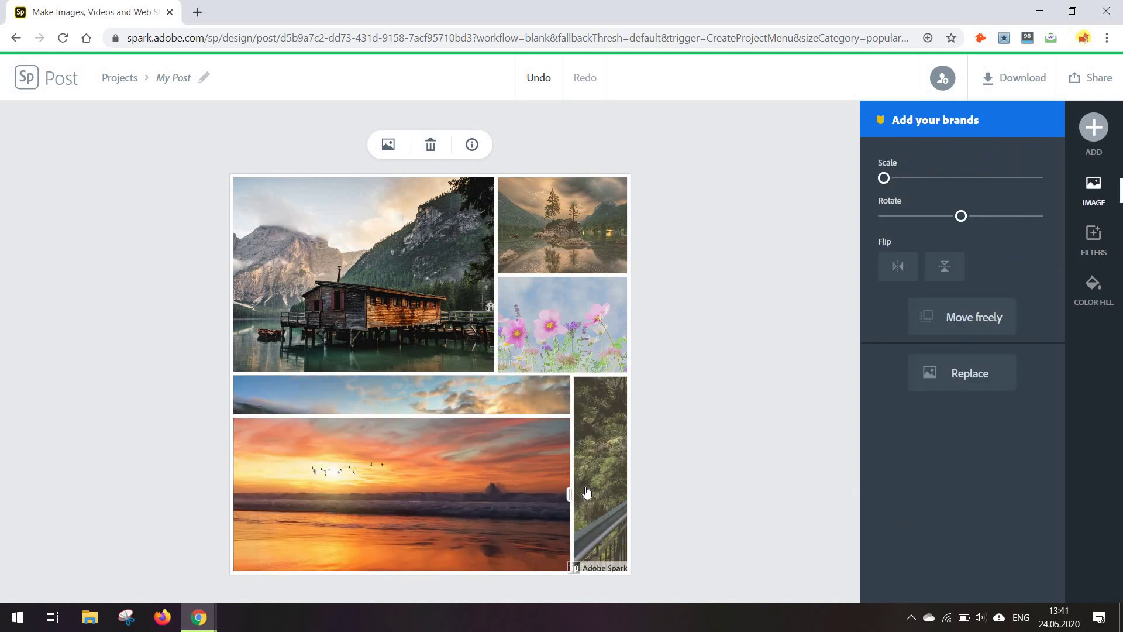
click(377, 363)
drag(351, 232, 561, 197)
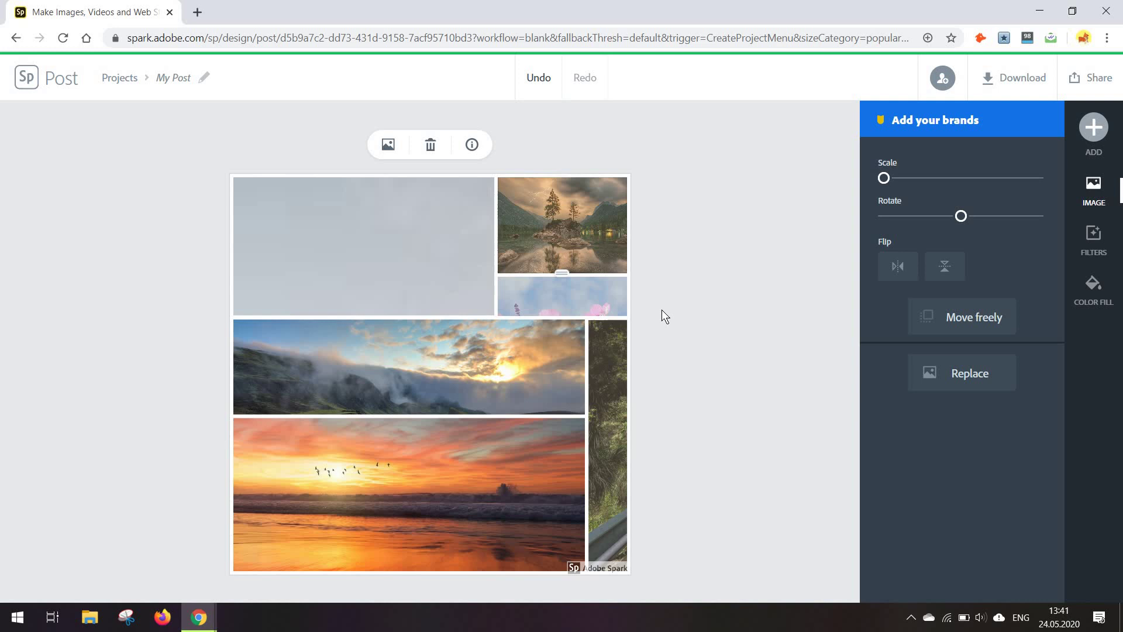
click(662, 310)
click(35, 86)
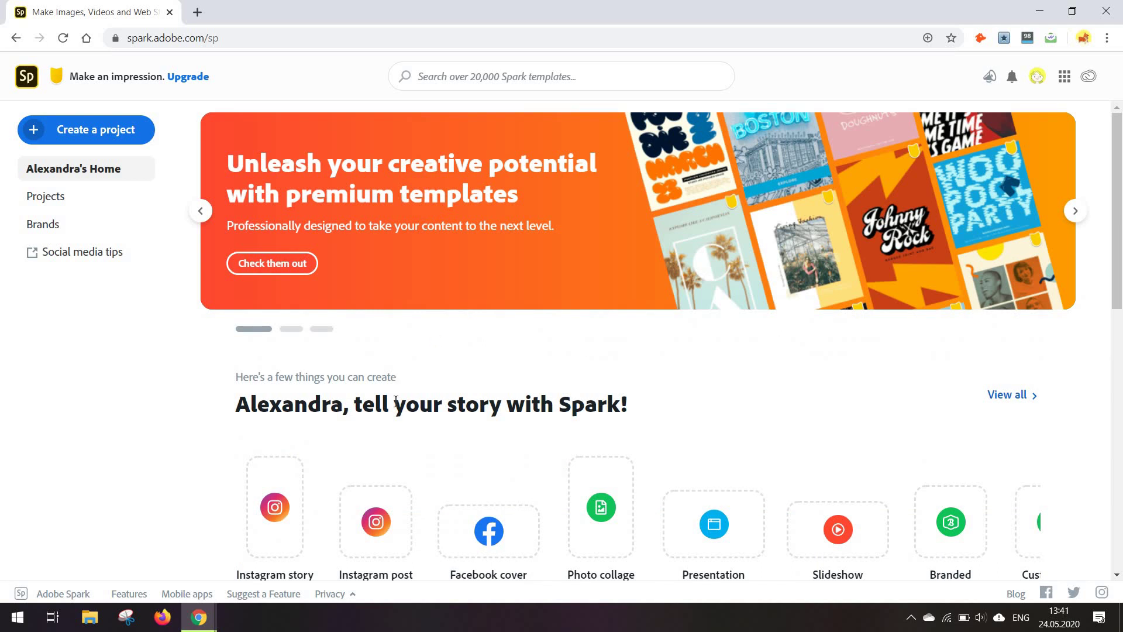
scroll(395, 400, down, 3)
scroll(369, 430, down, 4)
scroll(354, 451, down, 1)
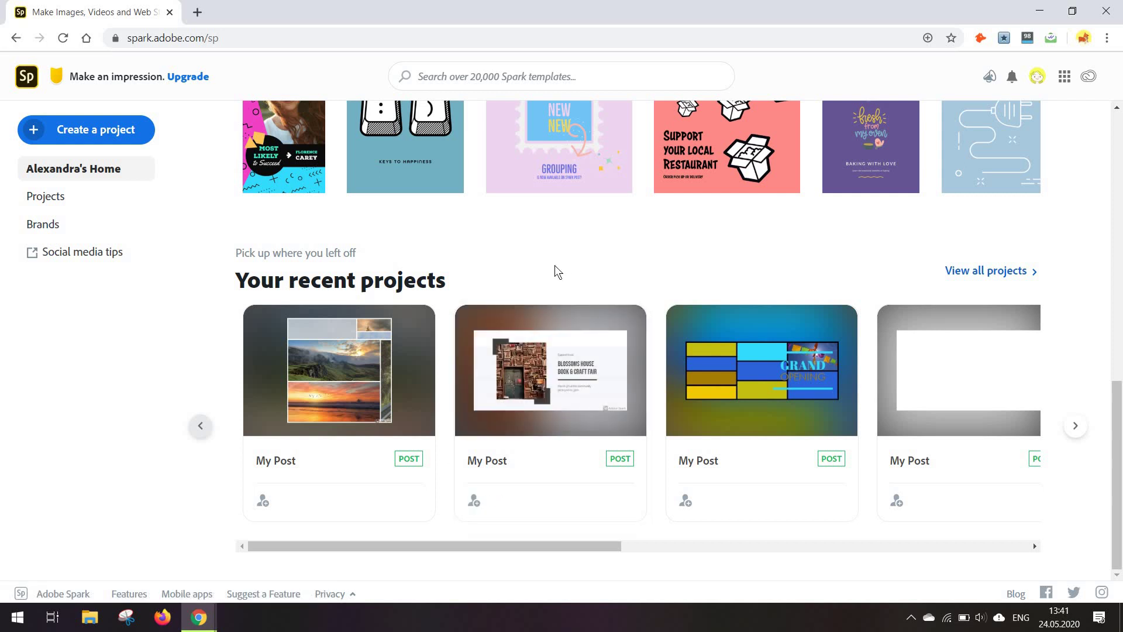
scroll(103, 137, up, 5)
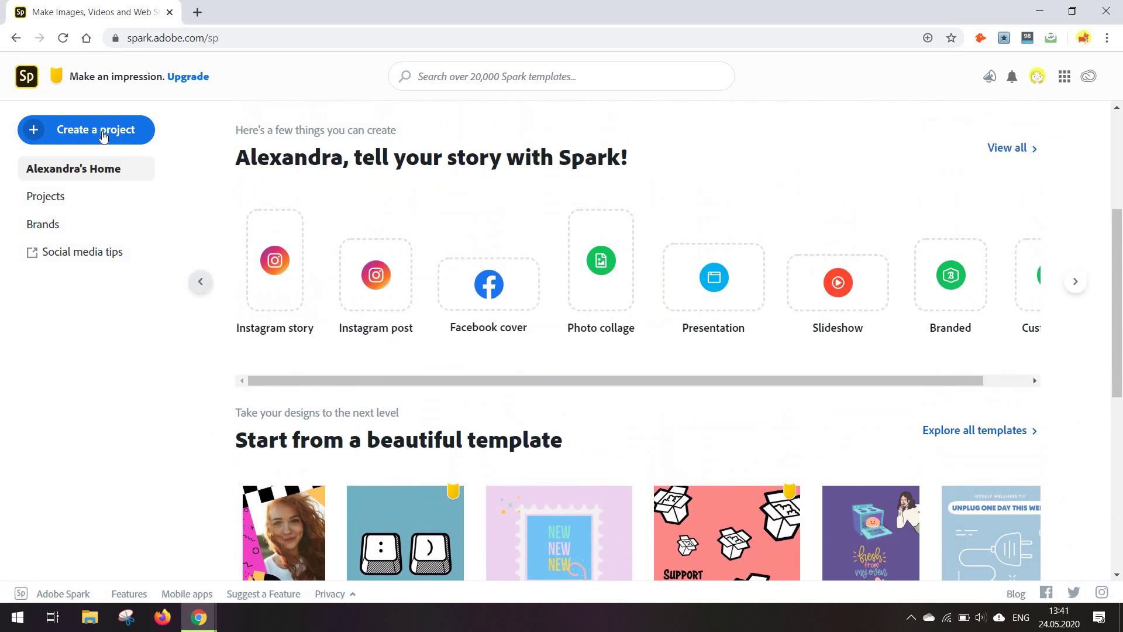
Step: Start a new Web page project from the home page's project list
click(103, 136)
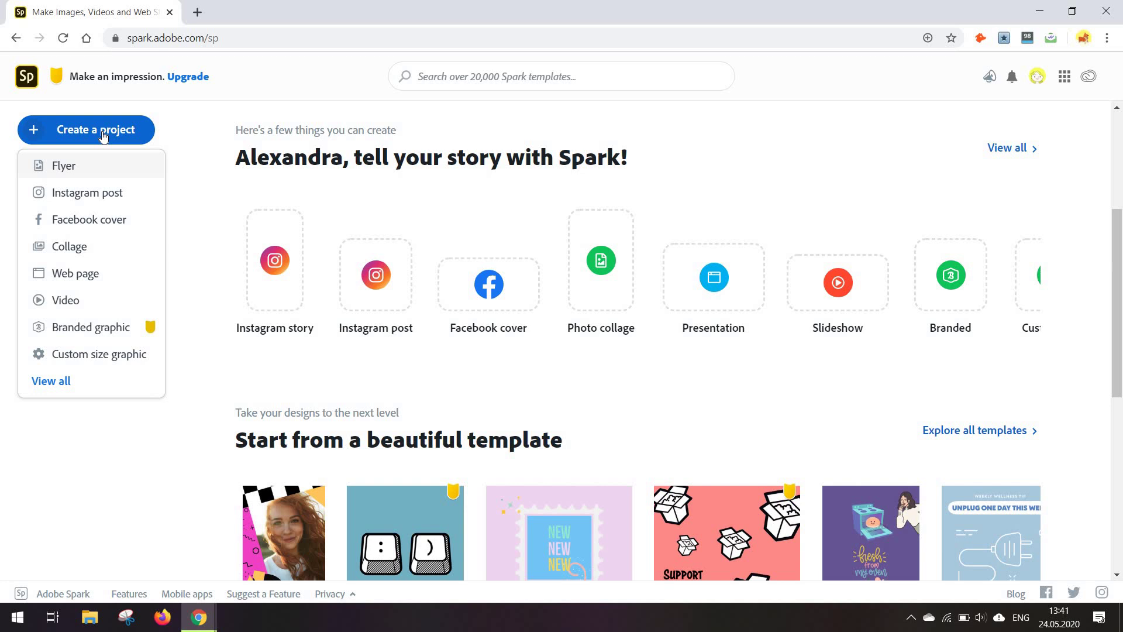
click(121, 282)
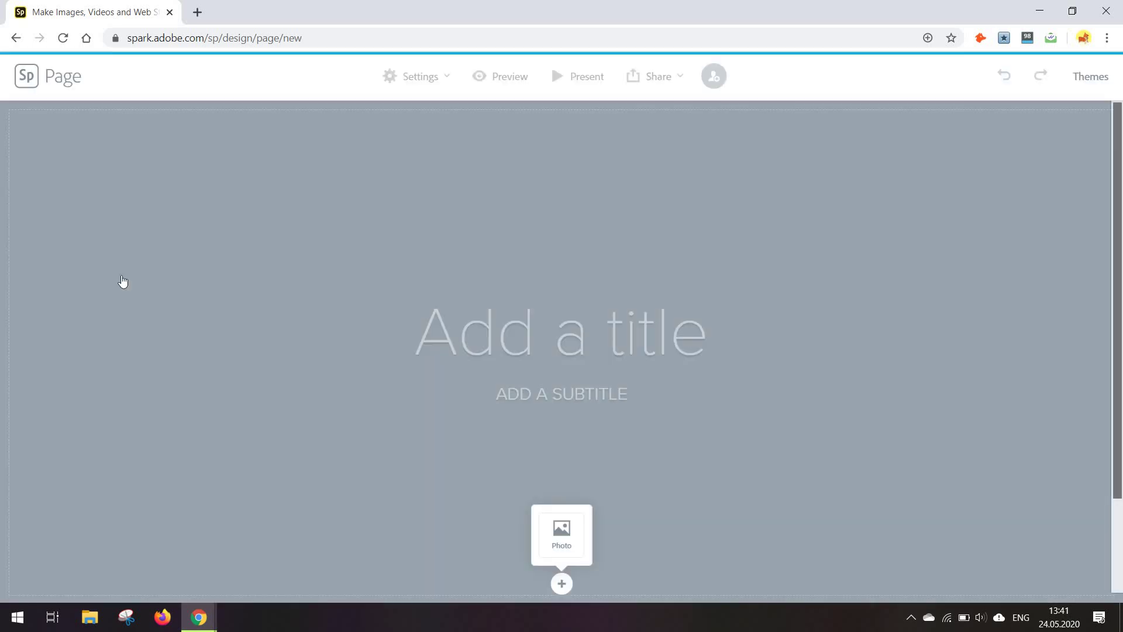
scroll(1120, 377, down, 1)
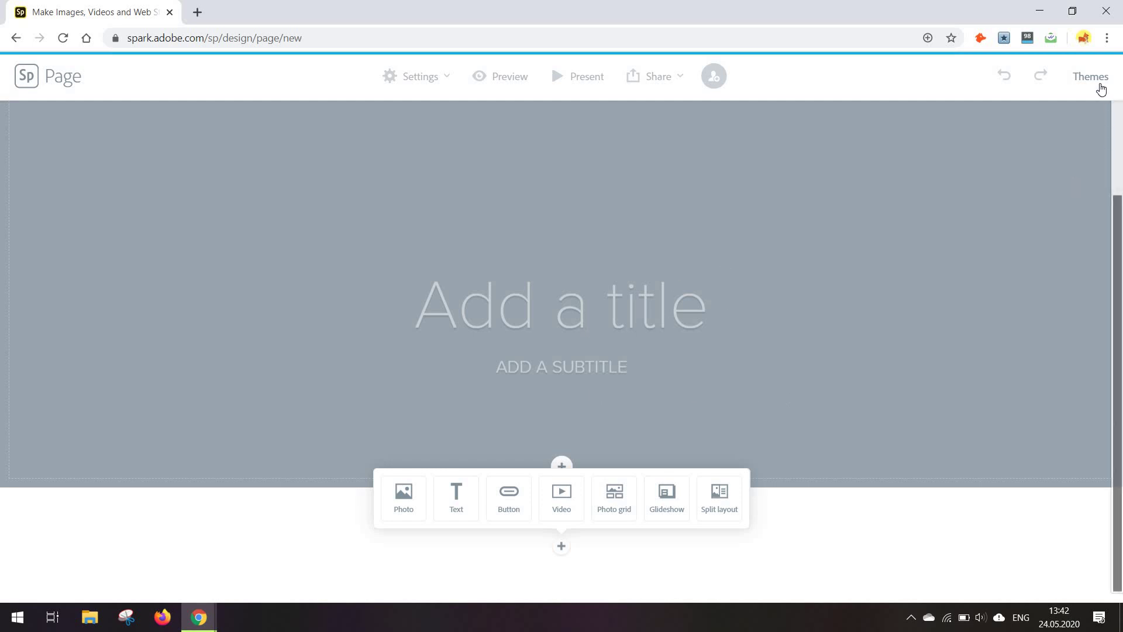
Step: Apply the Bruce theme to the web page and begin editing its title
click(1099, 85)
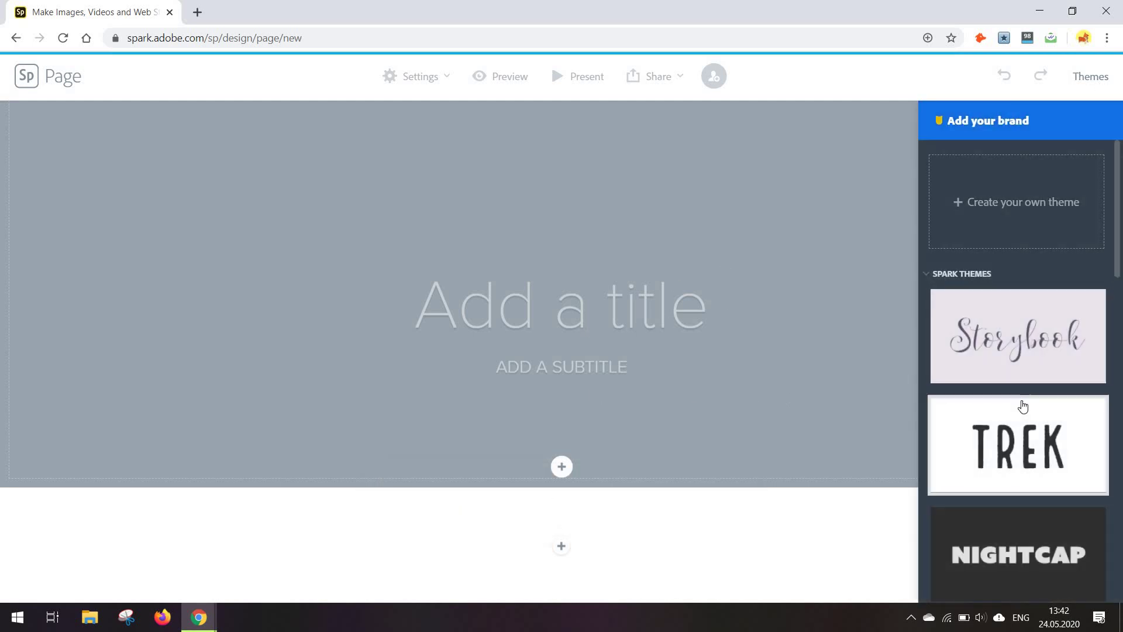
scroll(1023, 406, down, 5)
scroll(1024, 386, down, 2)
scroll(1023, 387, down, 3)
scroll(1031, 439, down, 1)
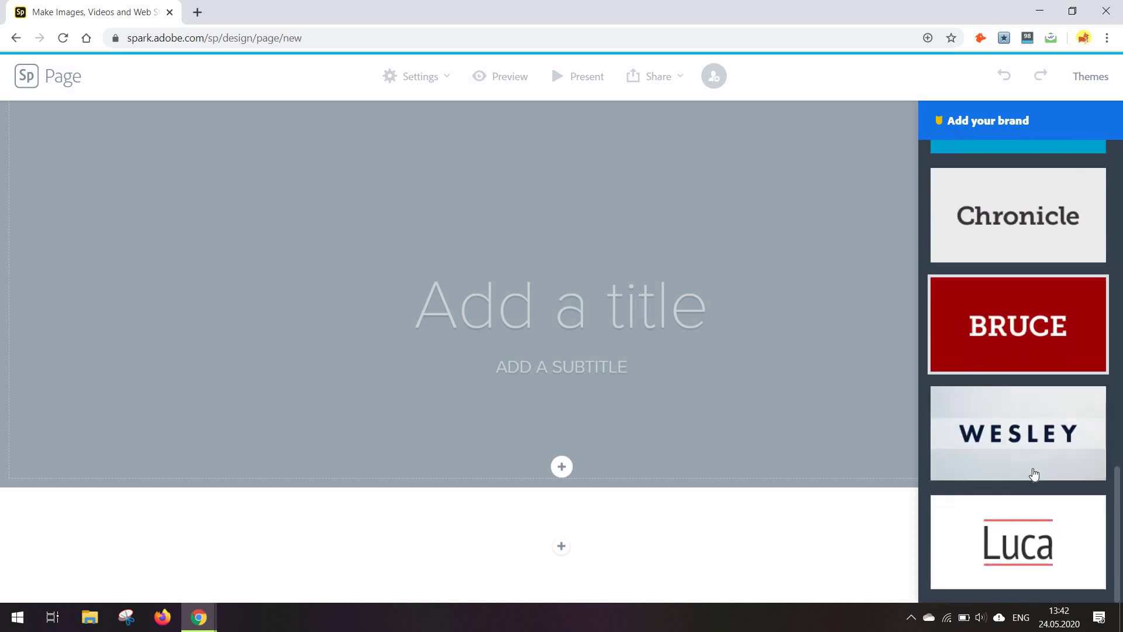
click(1016, 355)
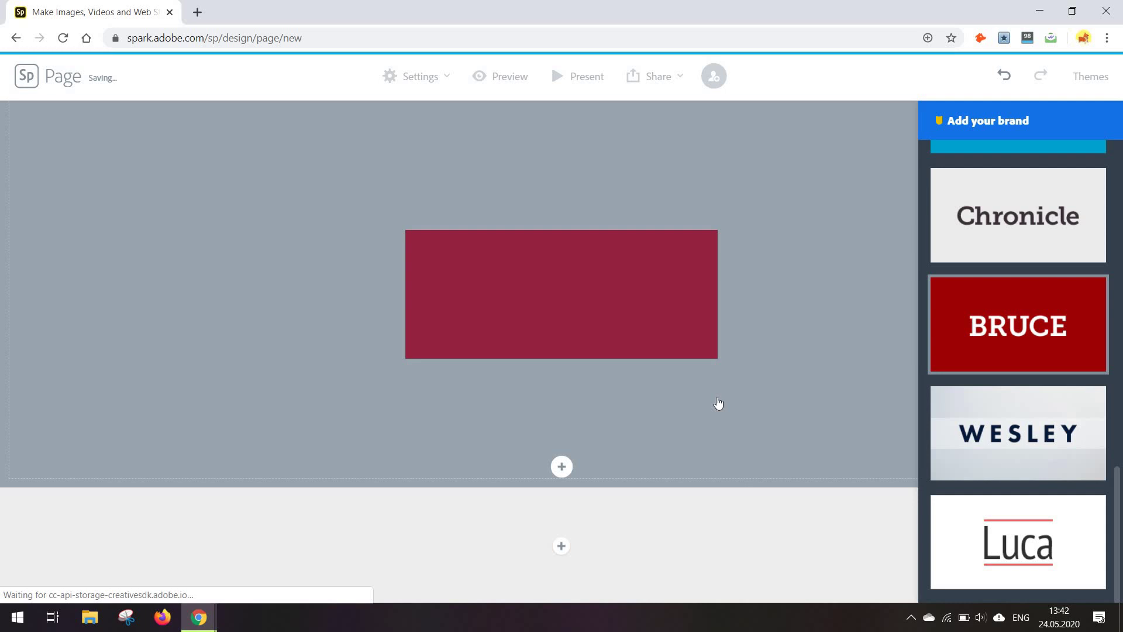
click(550, 273)
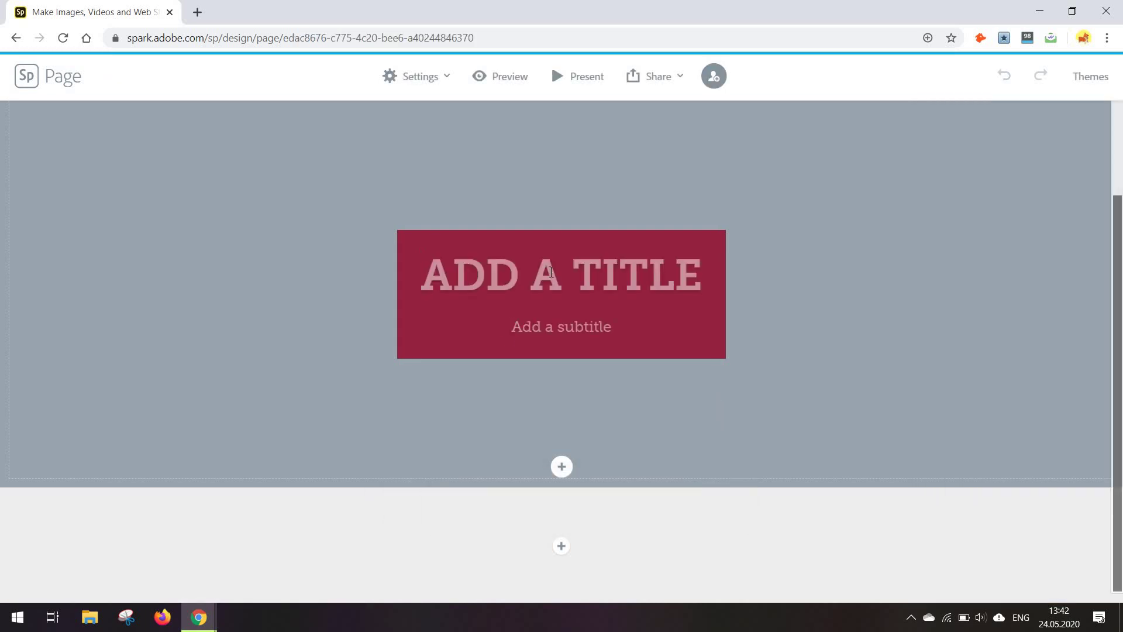
text(MY PAGE )
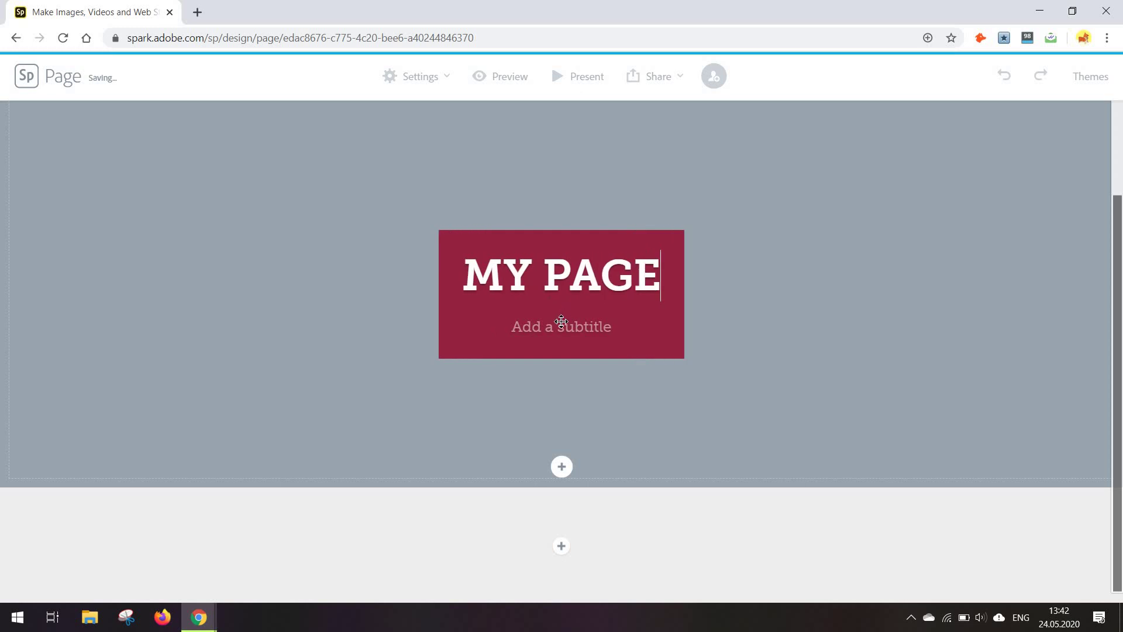
text(Hi there!)
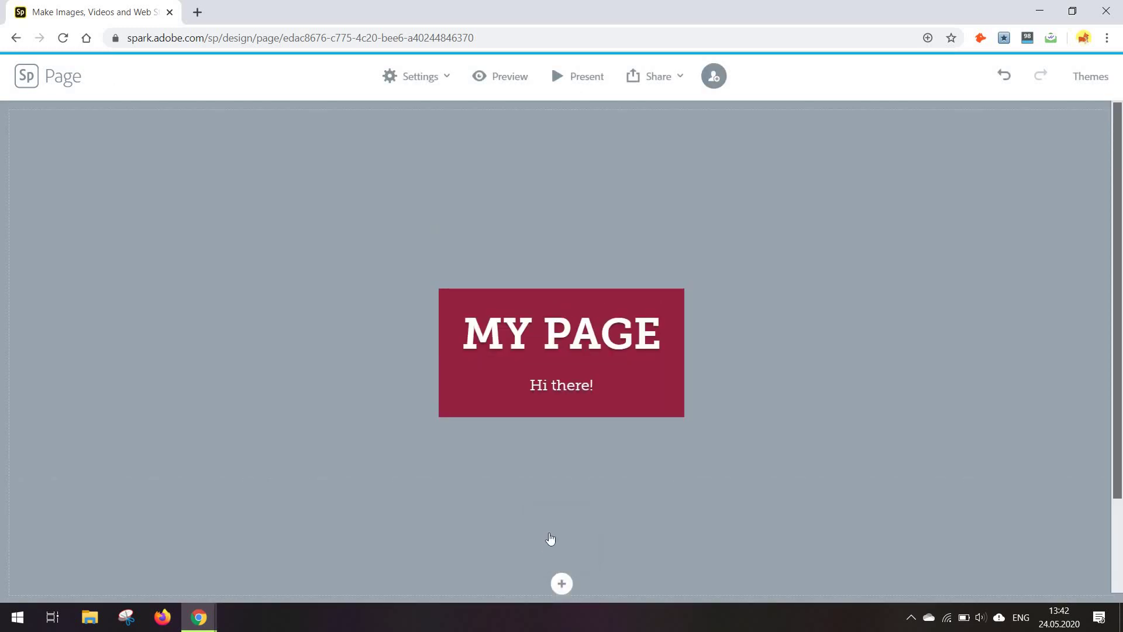
Step: Give the title a hot-air-balloon 'sky' photo, then add a centered 'Click me' button
click(550, 539)
click(1045, 274)
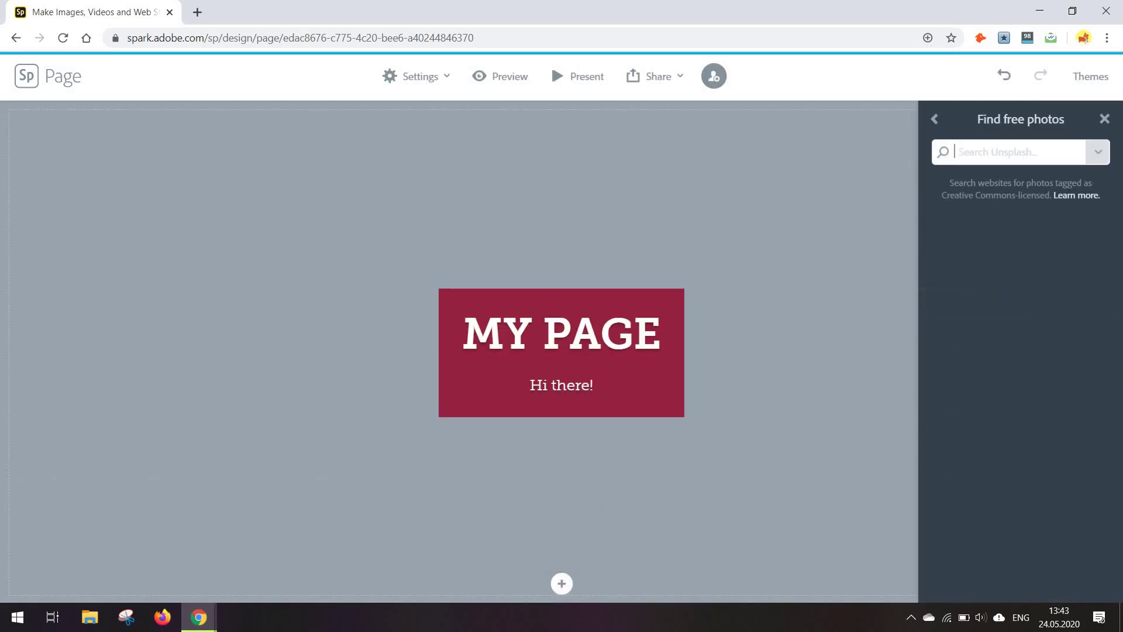
text(sky)
key(Return)
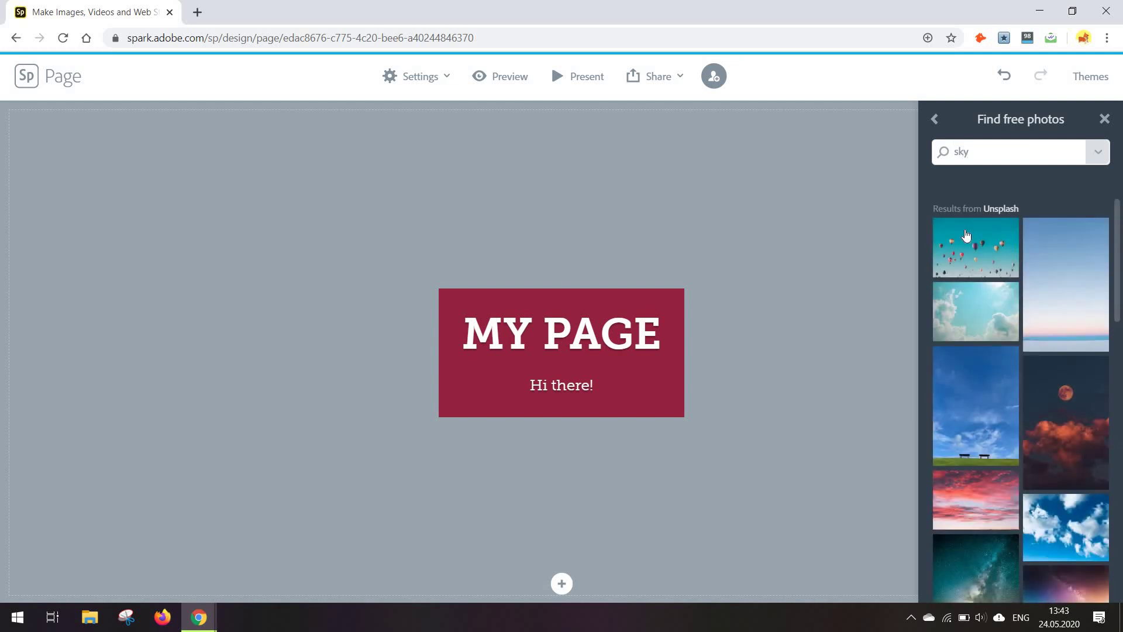
click(966, 236)
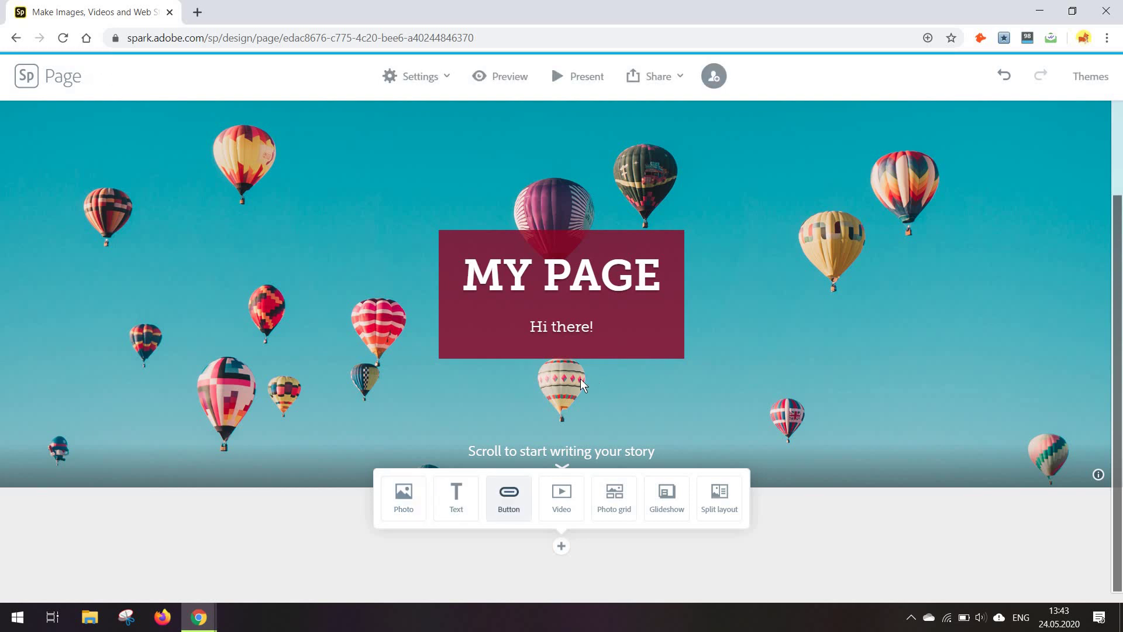
click(509, 502)
text(Click me)
click(349, 429)
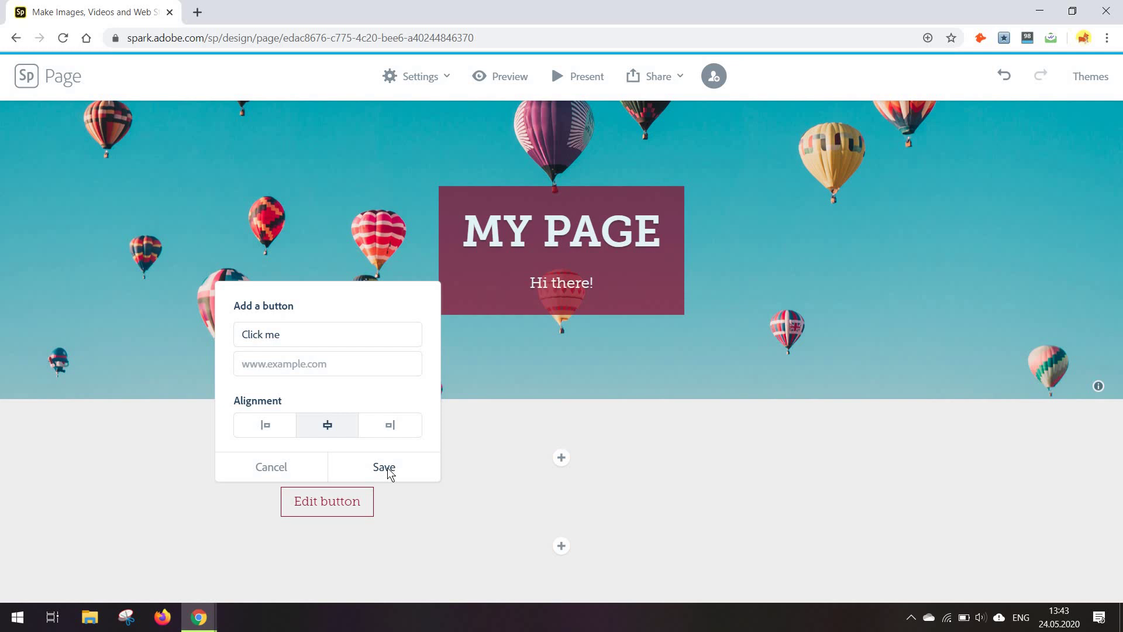
Step: Save the button, add a four-photo sky grid, and check the pink-clouds photo credit
click(391, 473)
click(618, 507)
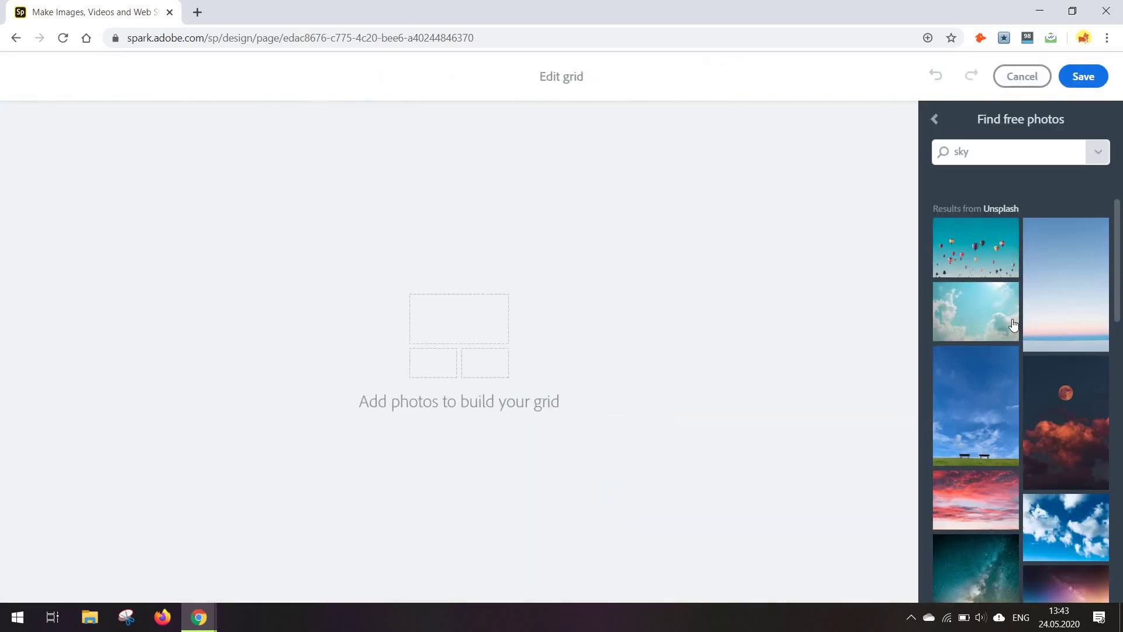
scroll(988, 386, down, 3)
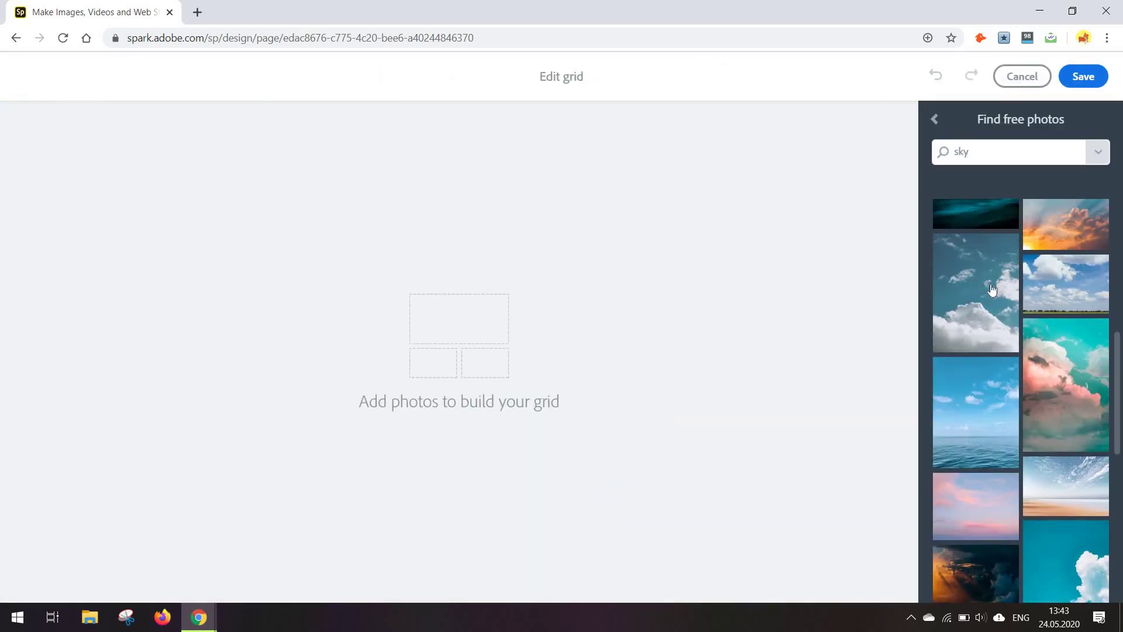
scroll(1001, 399, down, 3)
click(1005, 405)
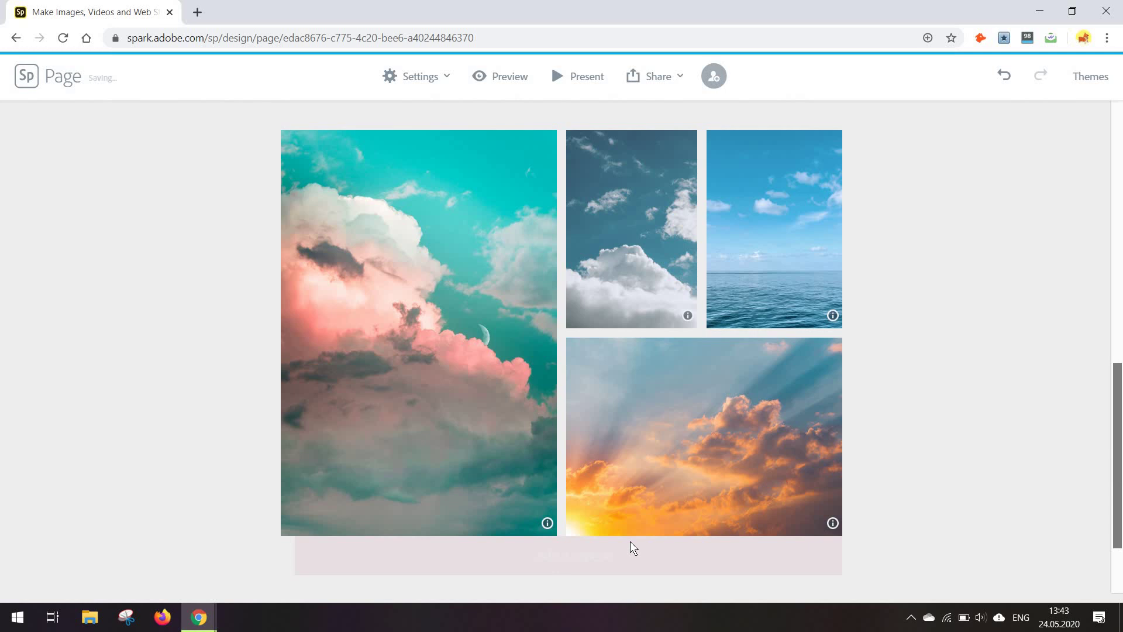
click(548, 523)
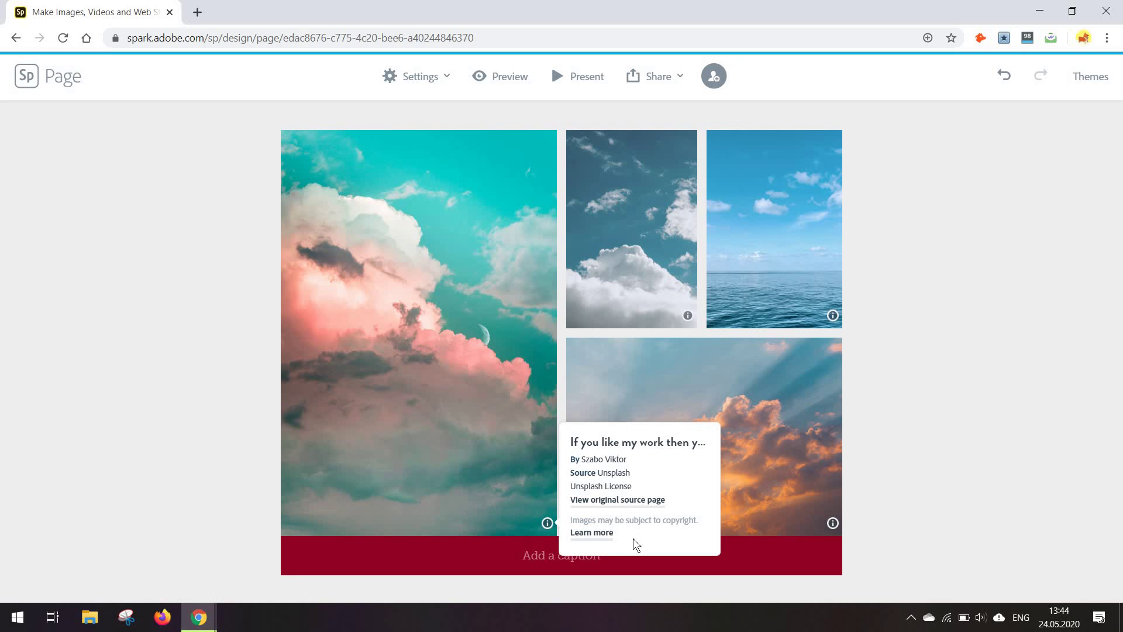
click(860, 443)
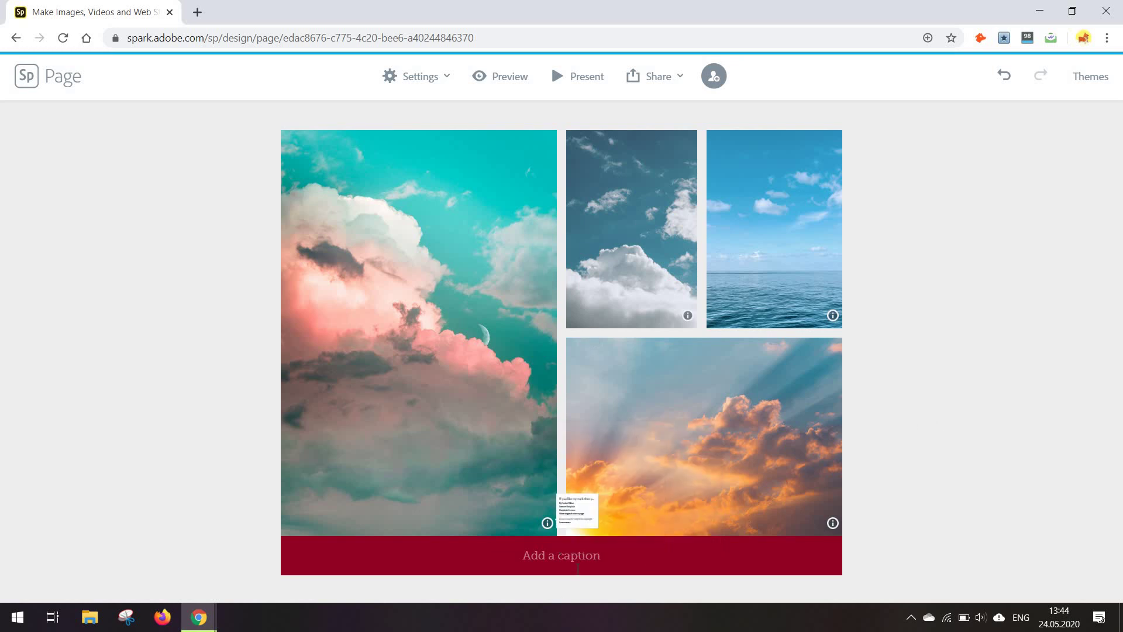
scroll(564, 543, down, 2)
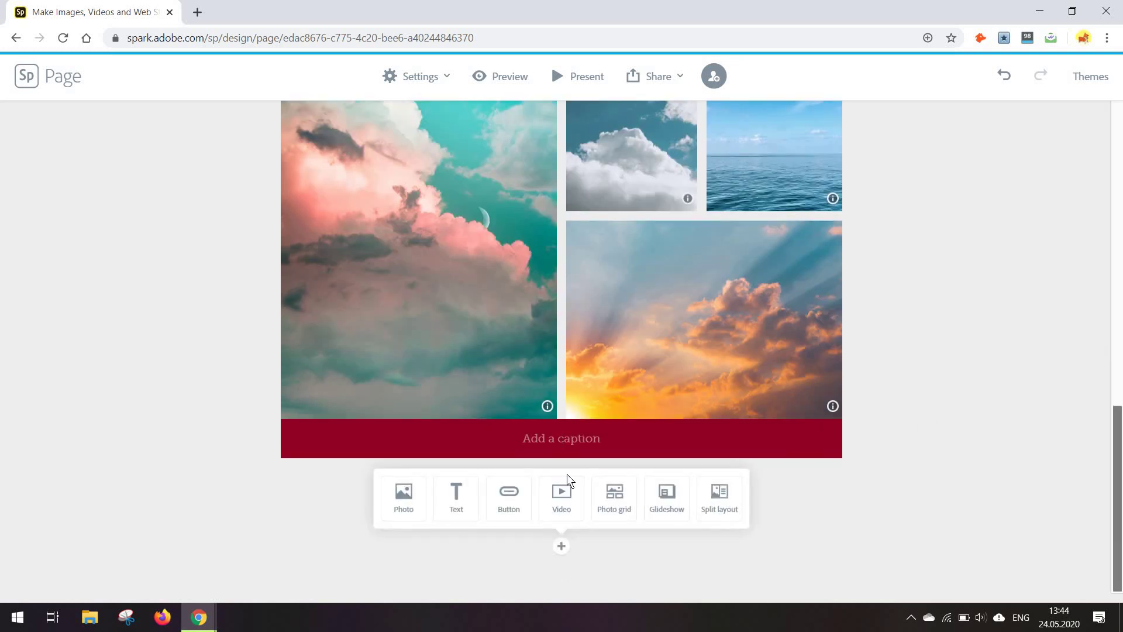
Step: Add a Glideshow section below the grid with the pink-clouds free photo
click(667, 516)
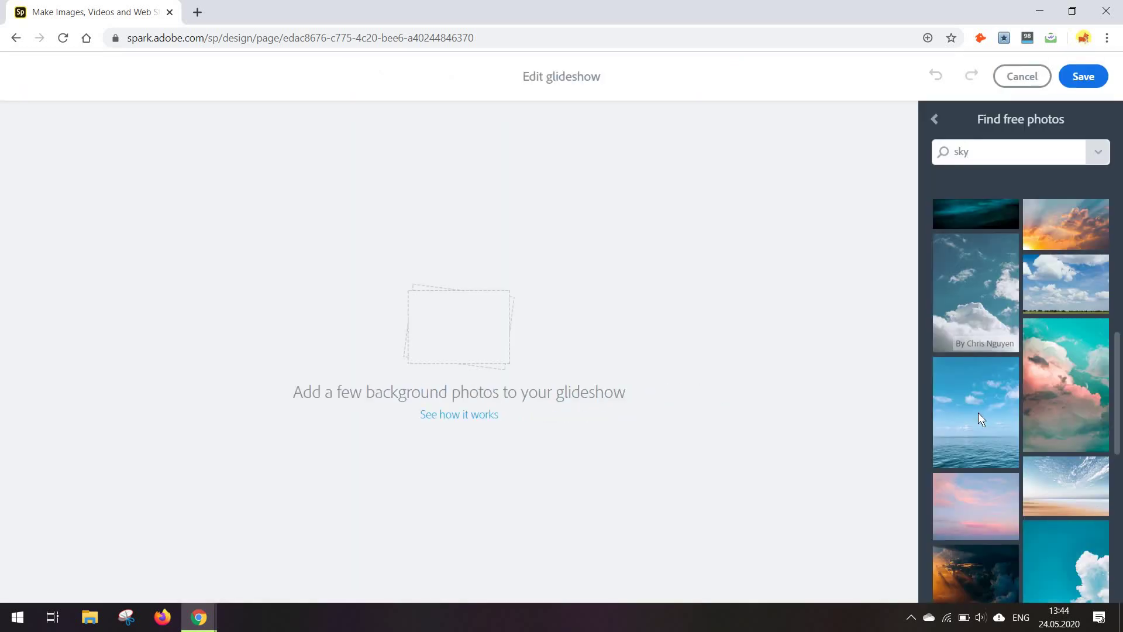
scroll(979, 417, down, 5)
scroll(1013, 342, down, 5)
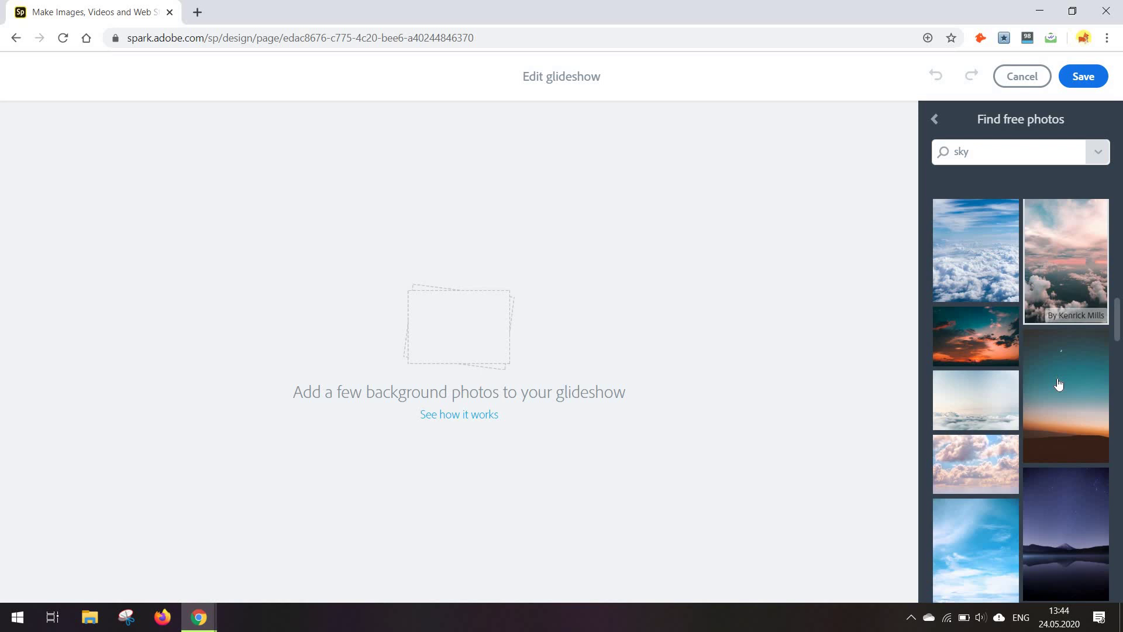
click(1064, 264)
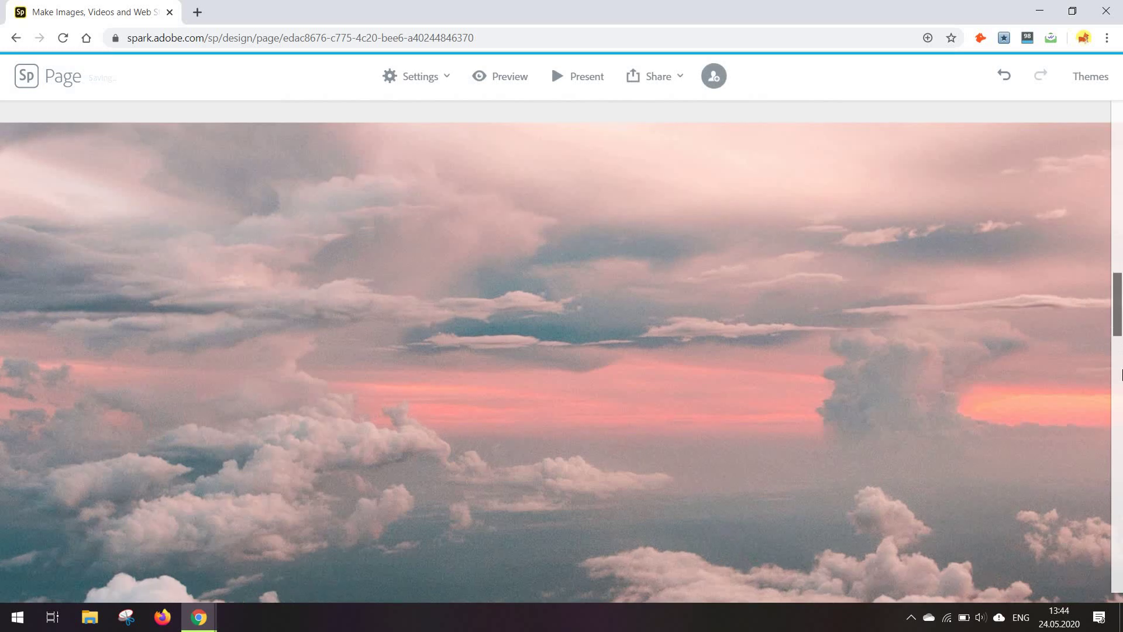
drag(1121, 375, 1119, 469)
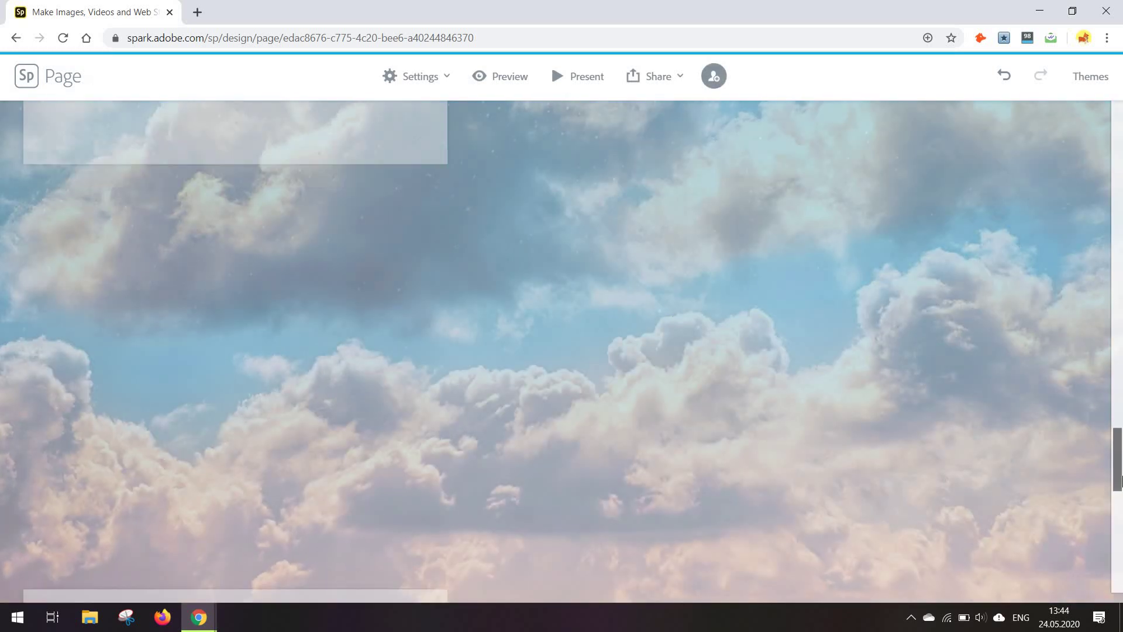
scroll(343, 496, down, 5)
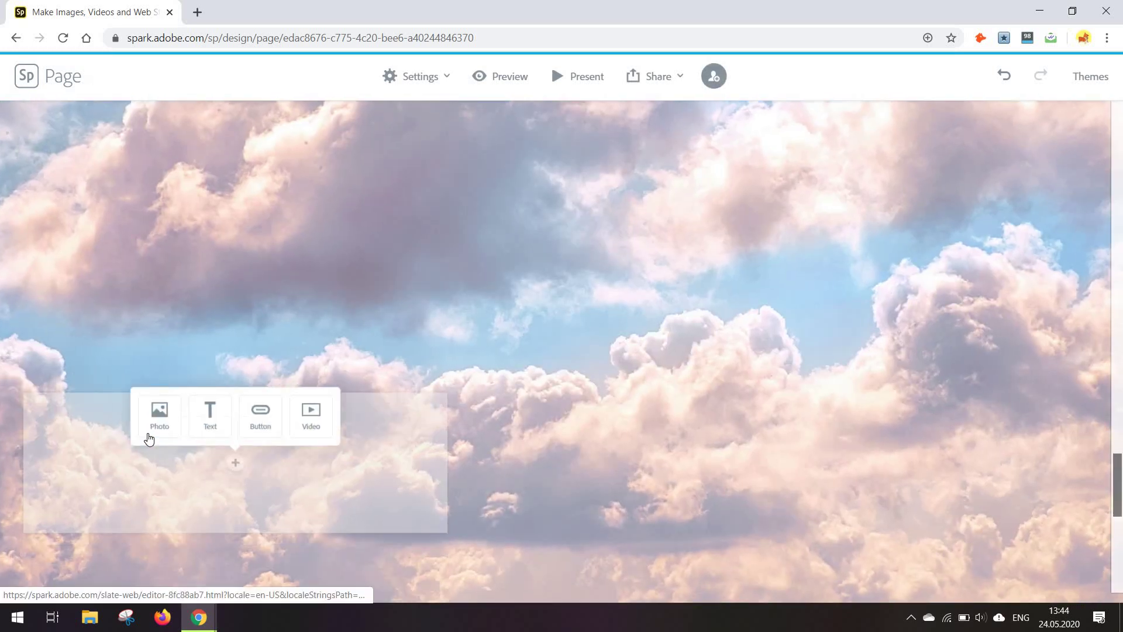
Step: Insert a forest image from a 'trees' free-photo search into the glideshow box
click(981, 216)
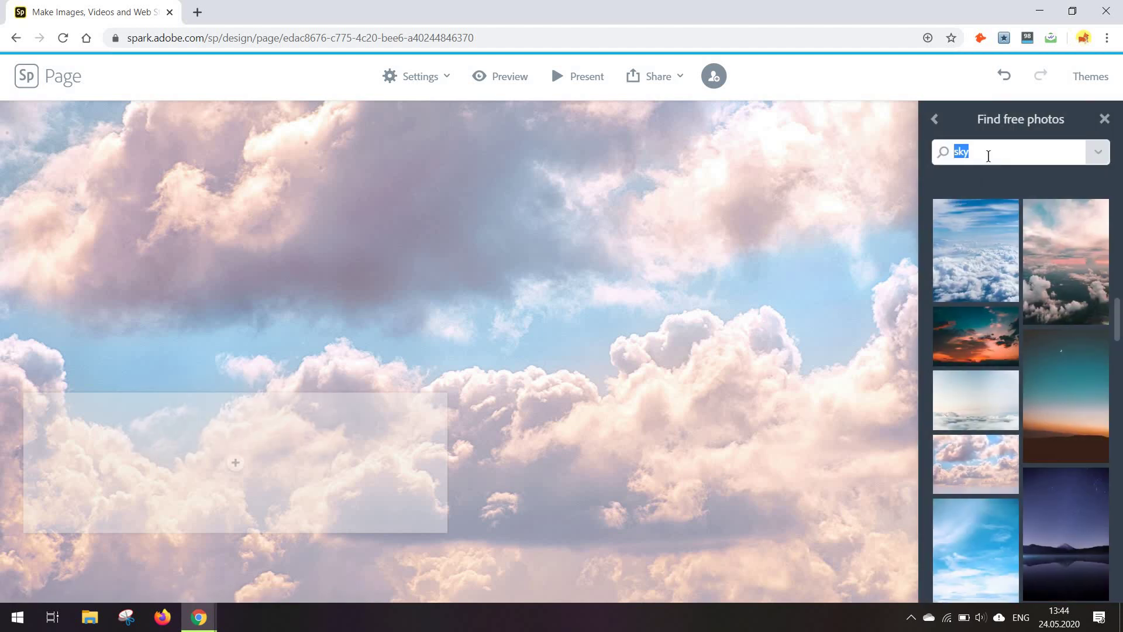
key(Return)
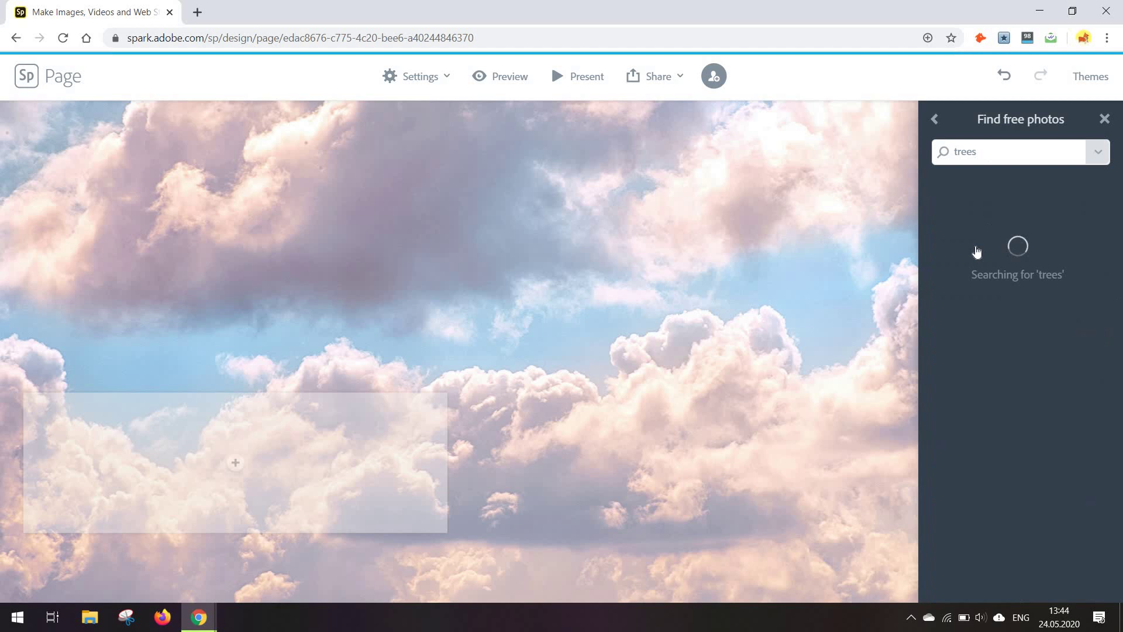
click(1066, 439)
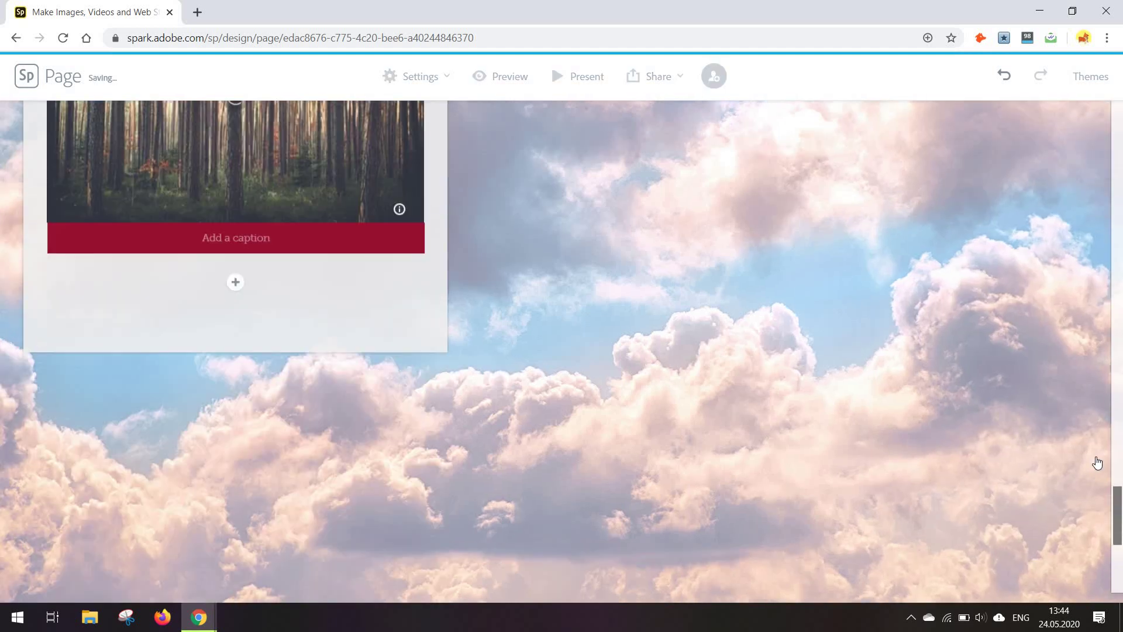
scroll(1097, 395, down, 5)
scroll(1097, 527, down, 10)
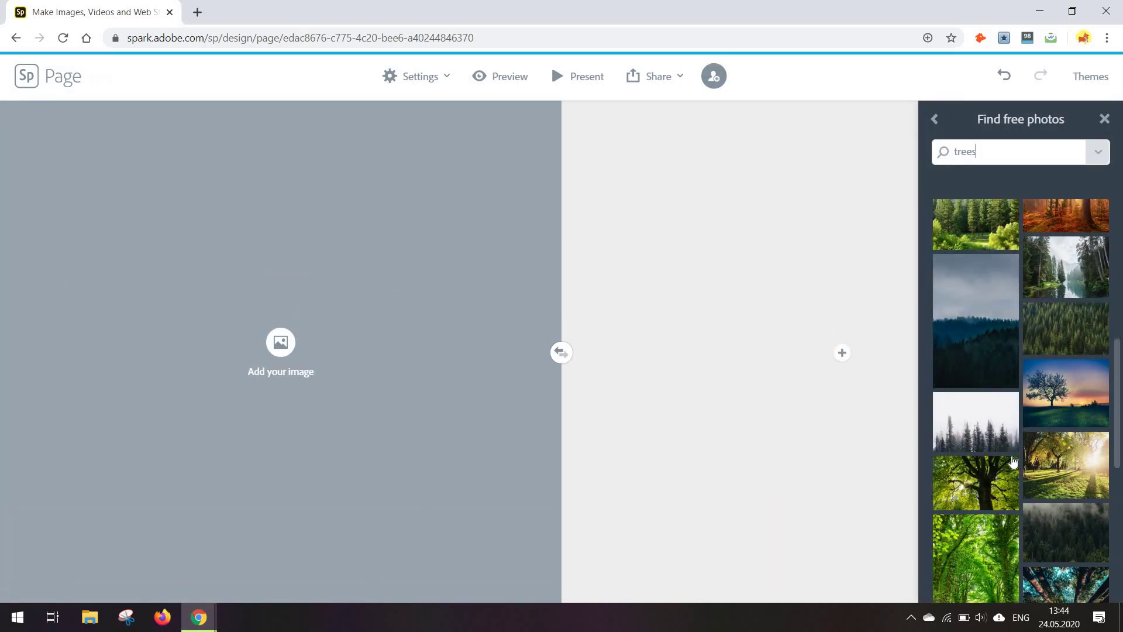
Step: Fill the split layout with the sunset-tree photo and a Text block, then swap sides
click(841, 352)
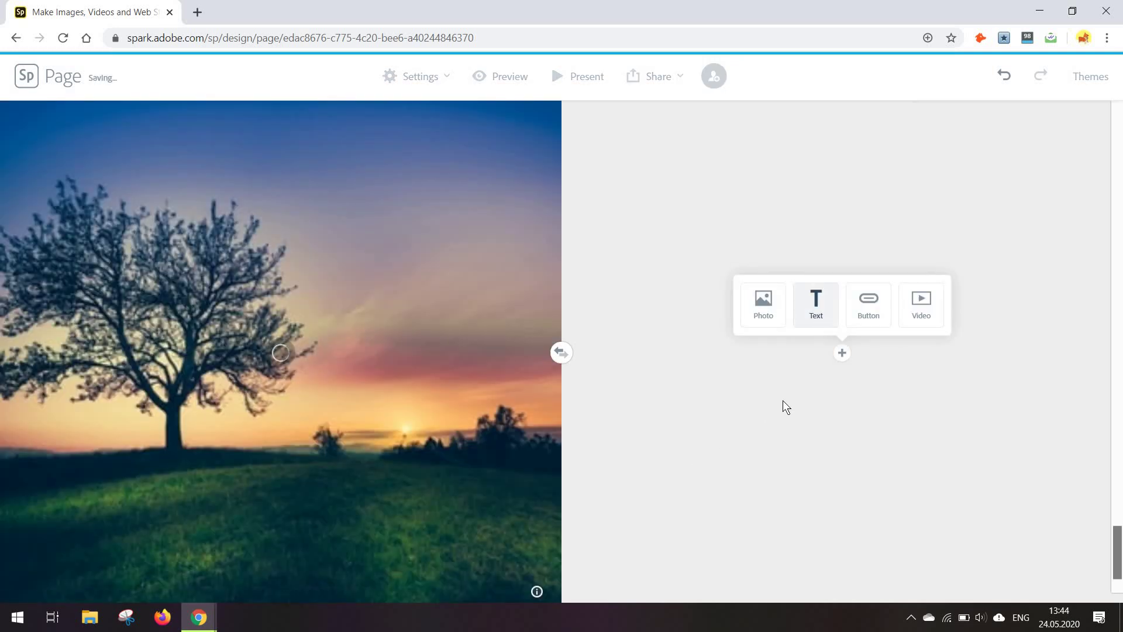
click(817, 303)
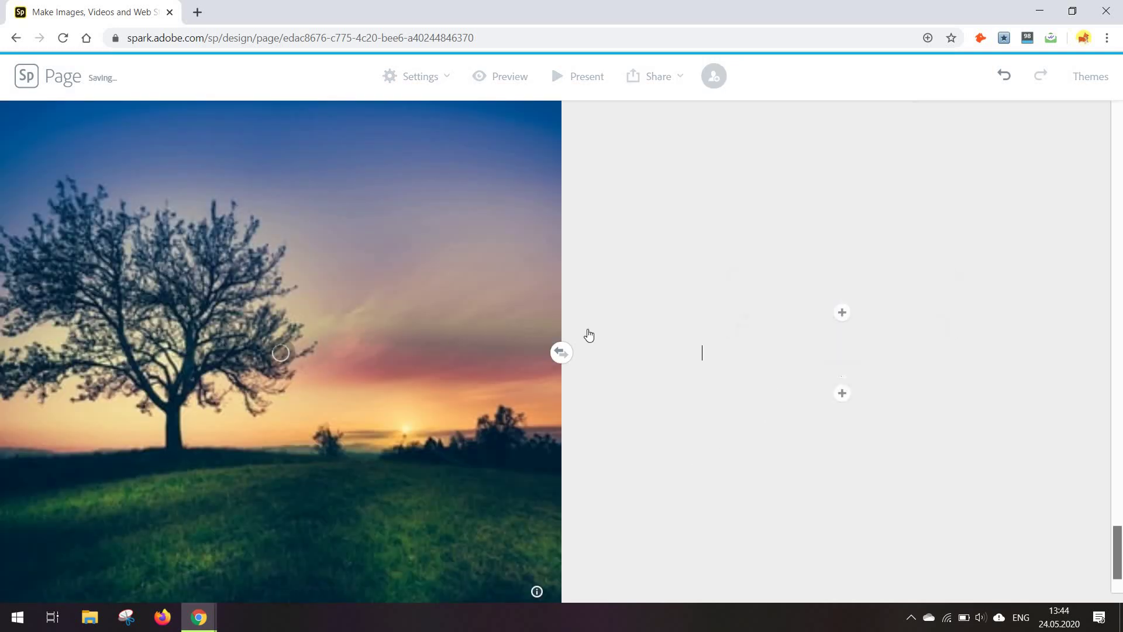
click(911, 385)
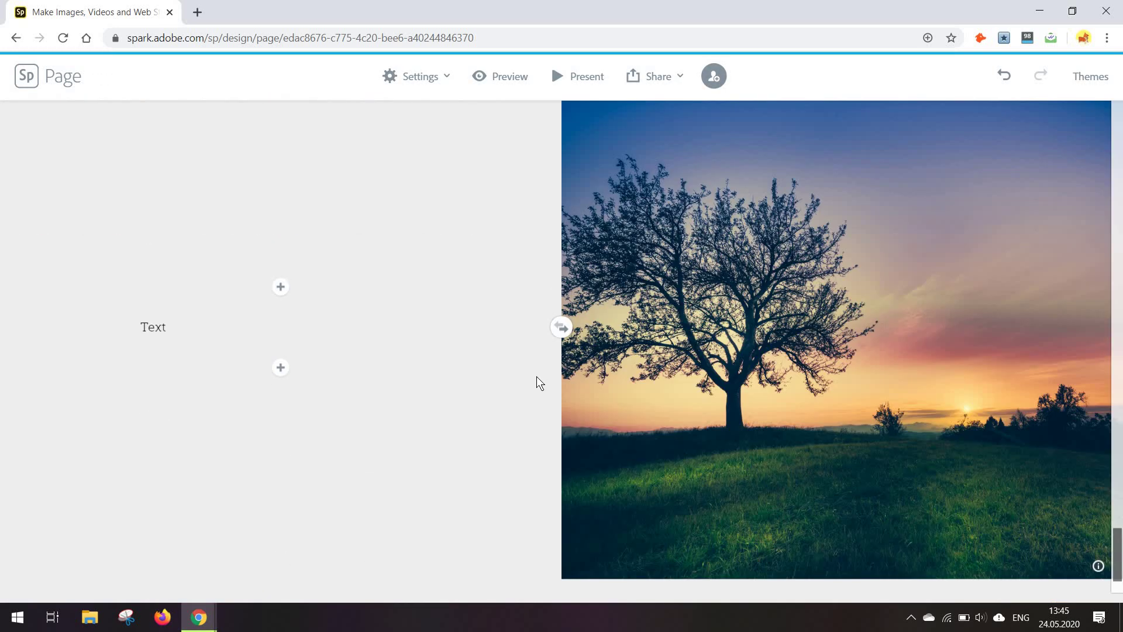
scroll(790, 413, down, 1)
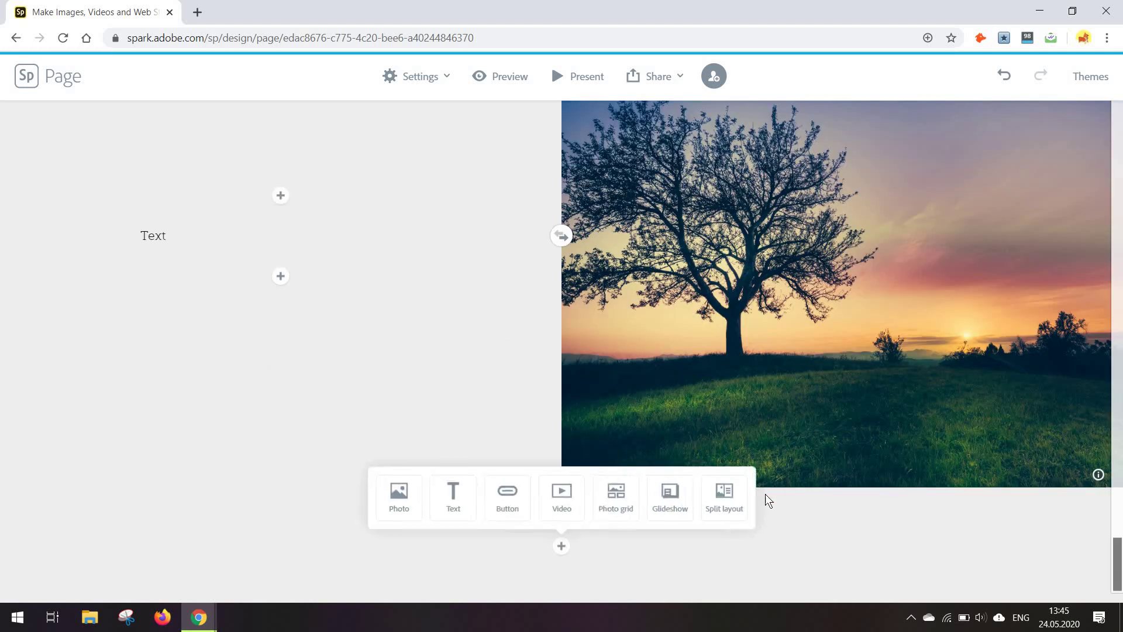
scroll(820, 519, up, 10)
drag(1115, 465, 1113, 150)
Step: Add a forest photo below the MY PAGE header, set to Fill screen then Window
click(407, 313)
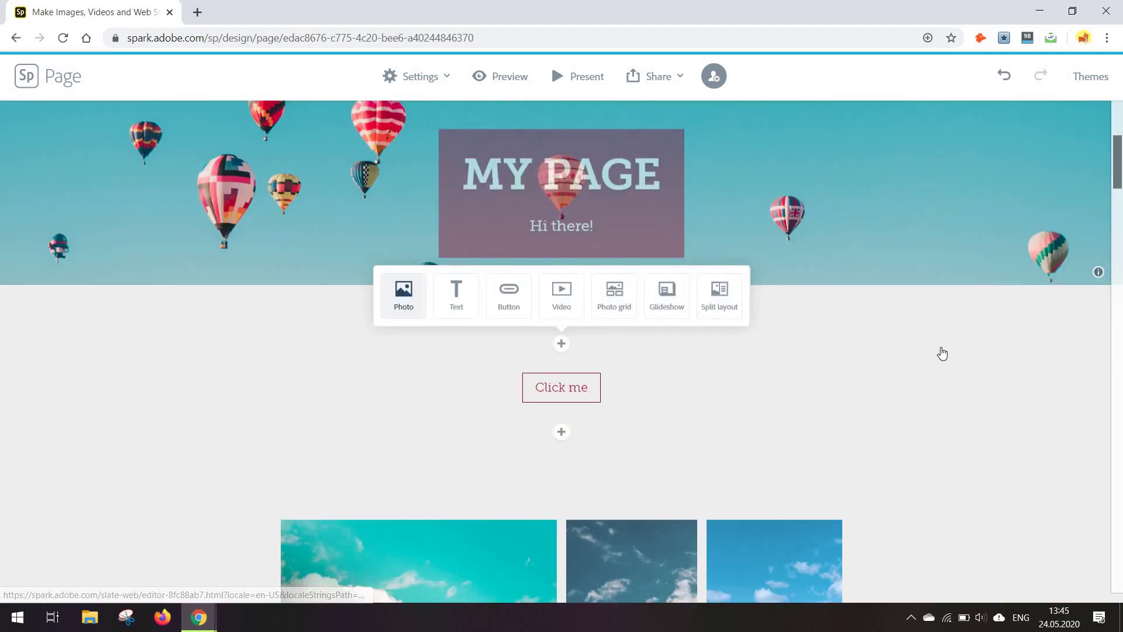
scroll(984, 446, down, 3)
scroll(1044, 391, down, 3)
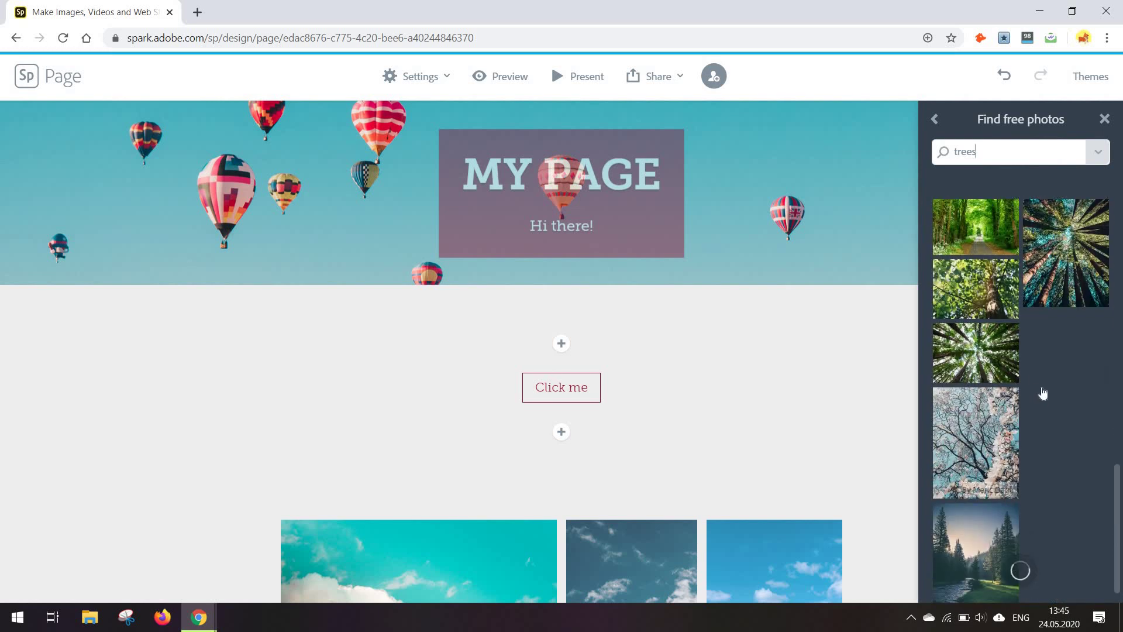
scroll(1043, 391, down, 3)
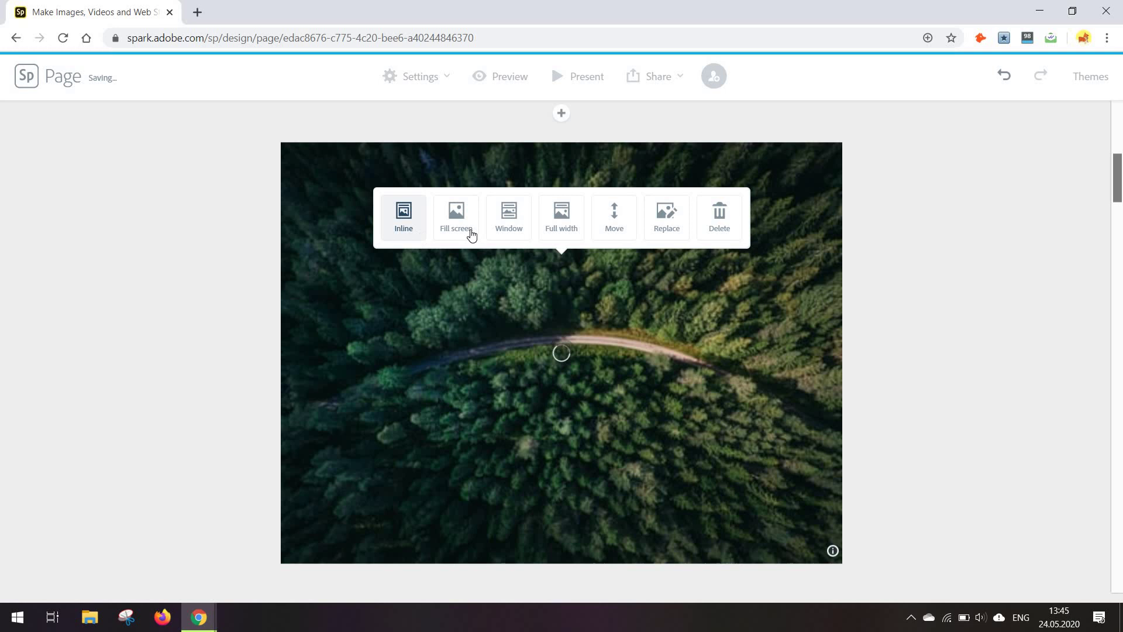
click(471, 235)
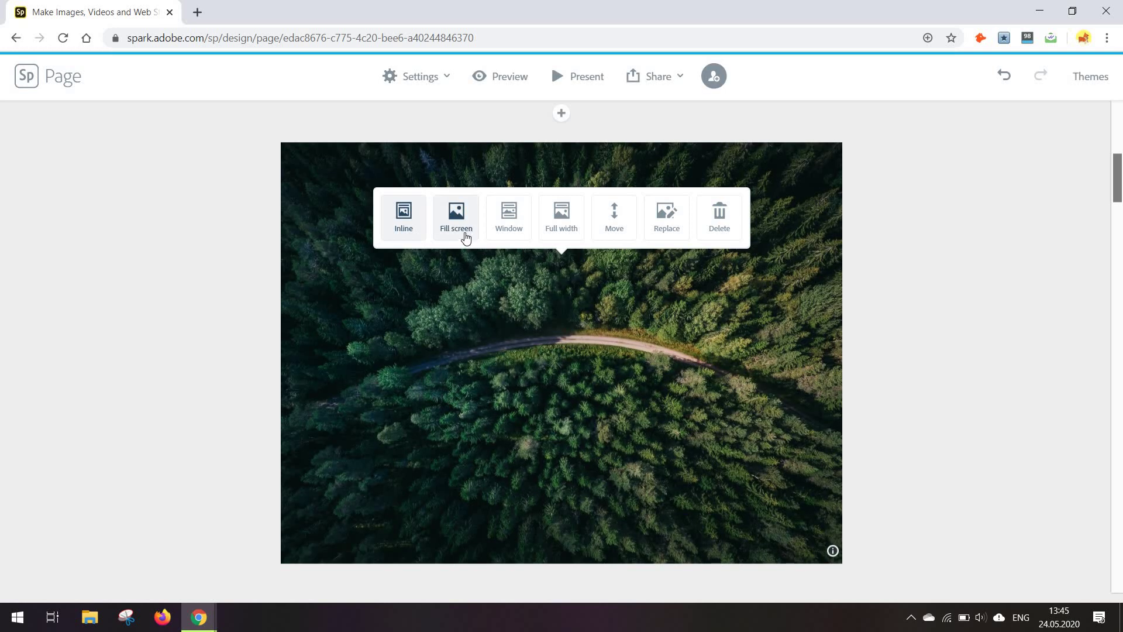
click(466, 239)
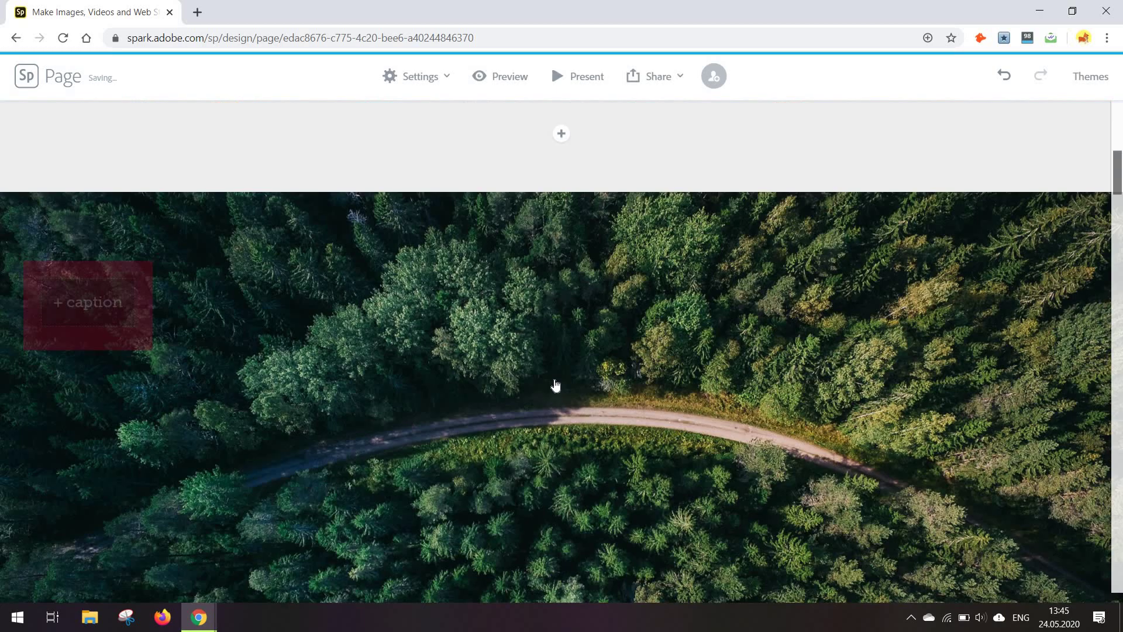
click(555, 386)
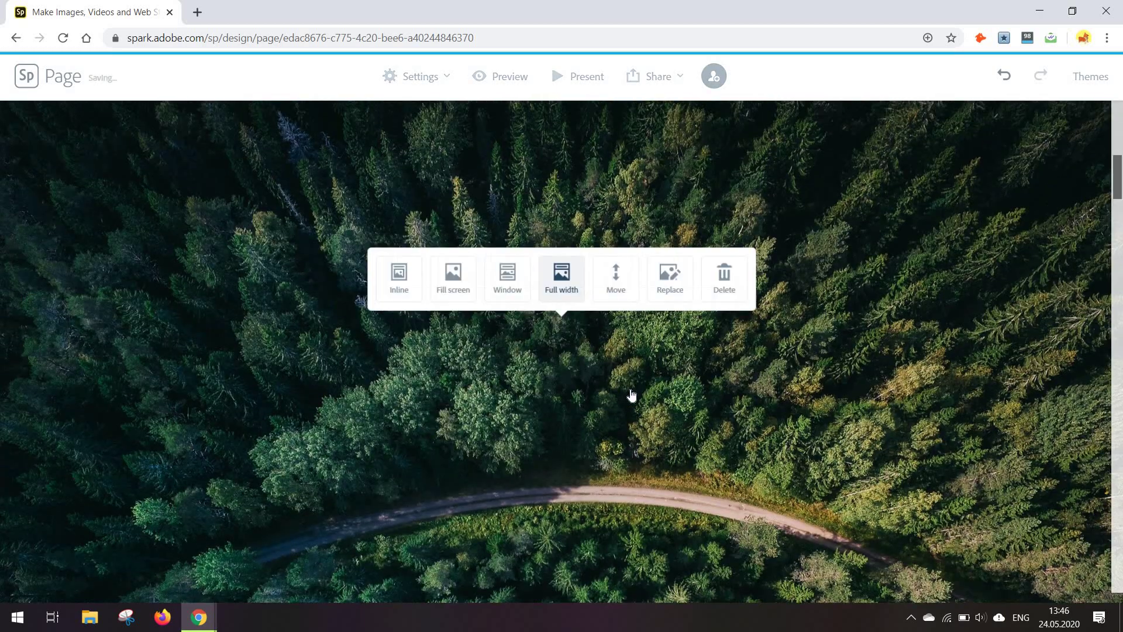
scroll(630, 394, down, 3)
scroll(710, 354, down, 3)
drag(1108, 221, 1116, 227)
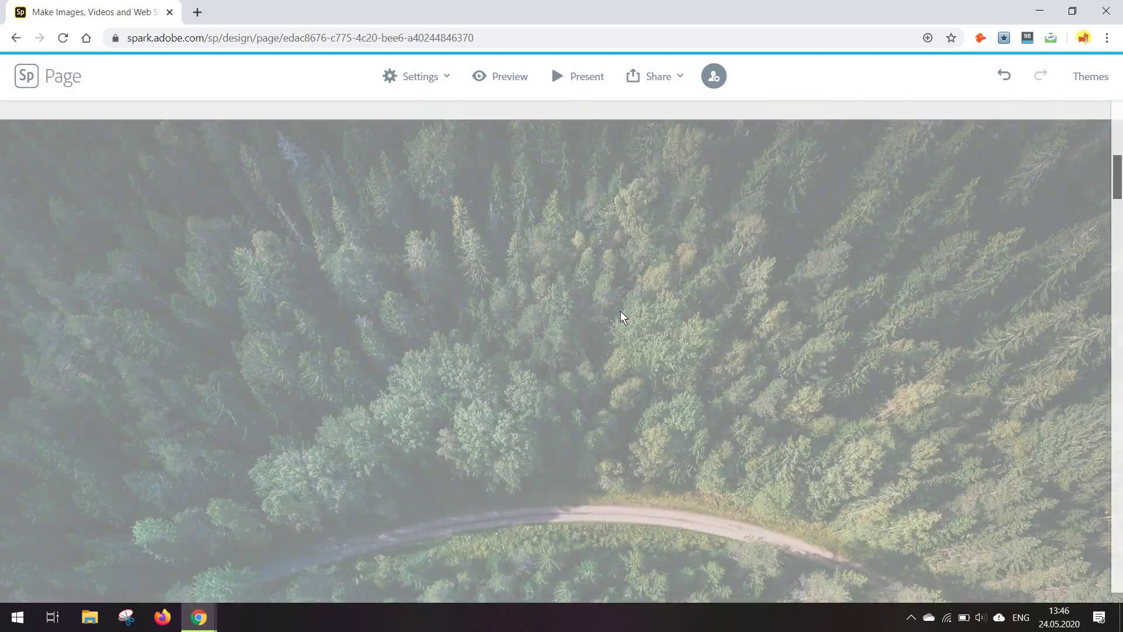
scroll(701, 348, up, 5)
scroll(700, 348, up, 2)
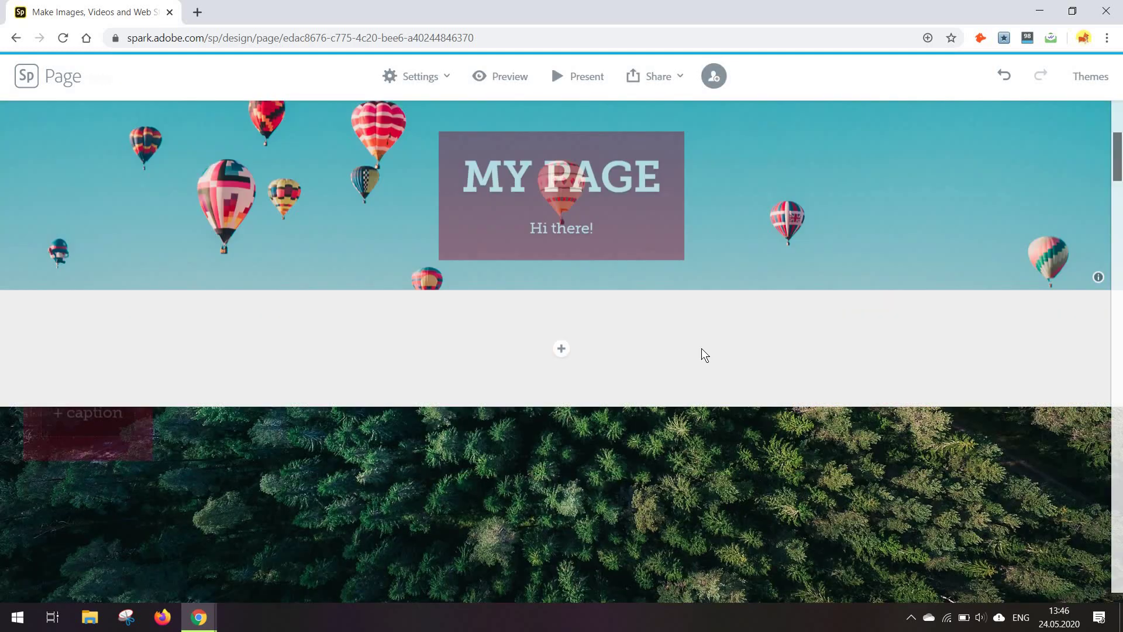
scroll(702, 349, down, 1)
scroll(700, 348, down, 1)
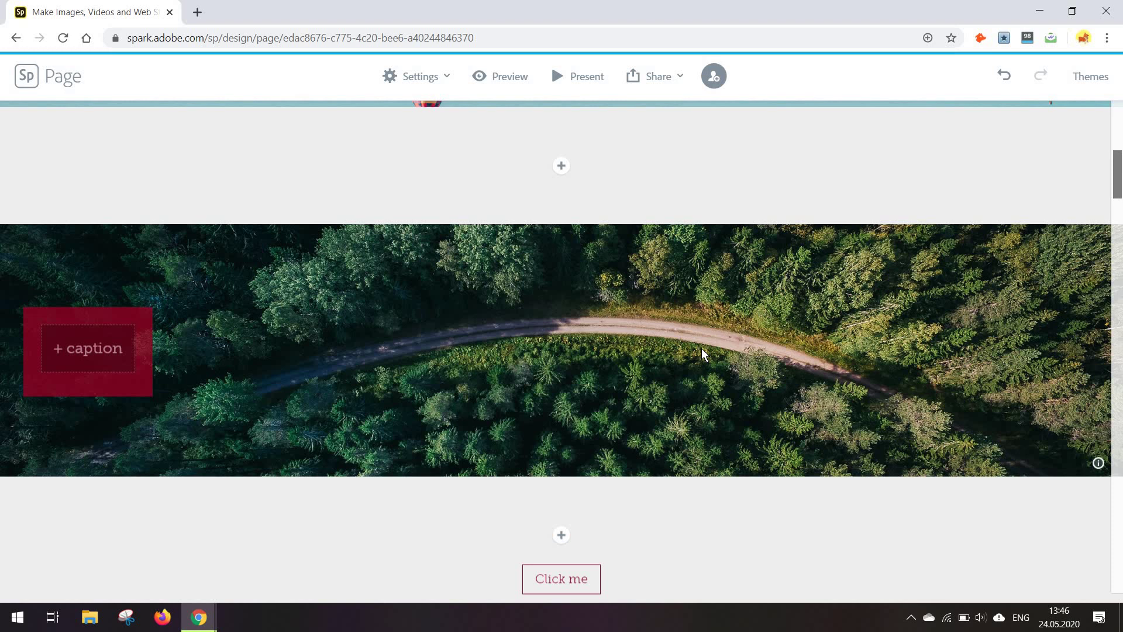
scroll(701, 349, up, 2)
scroll(702, 349, down, 1)
scroll(672, 318, down, 1)
Step: Replace the forest image with the foggy pink-trees photo
click(621, 228)
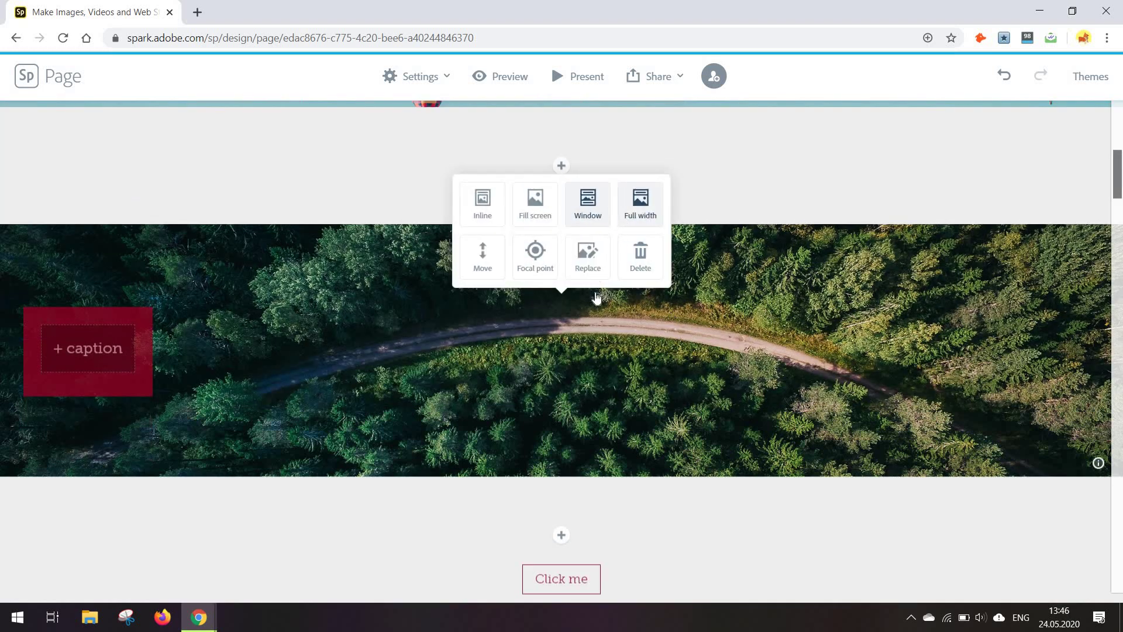
click(589, 255)
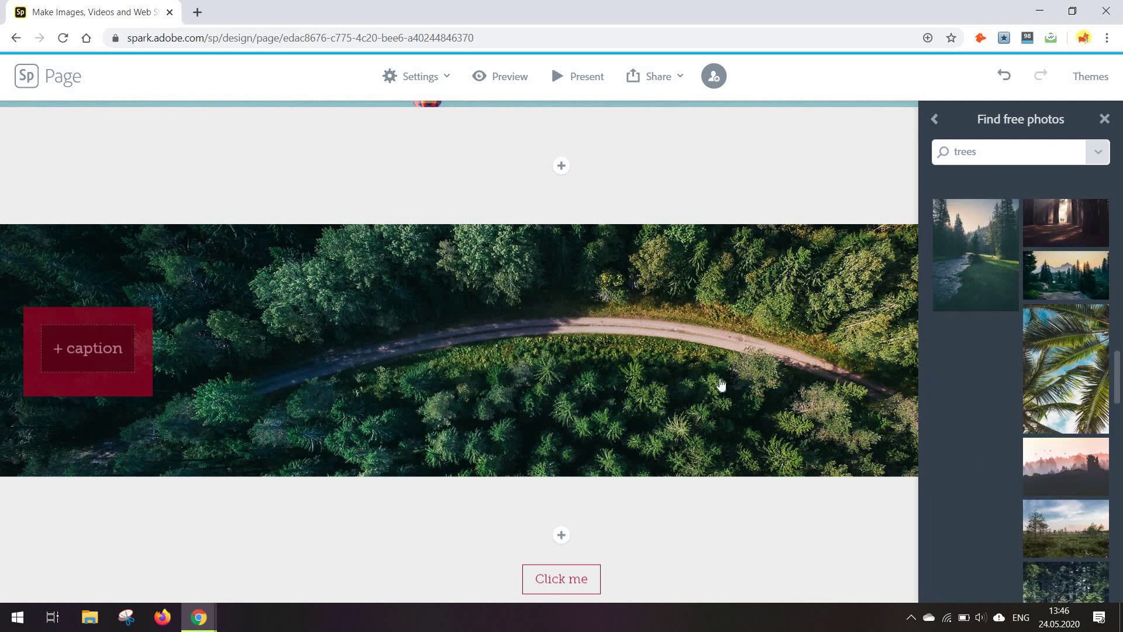
drag(720, 385, 727, 368)
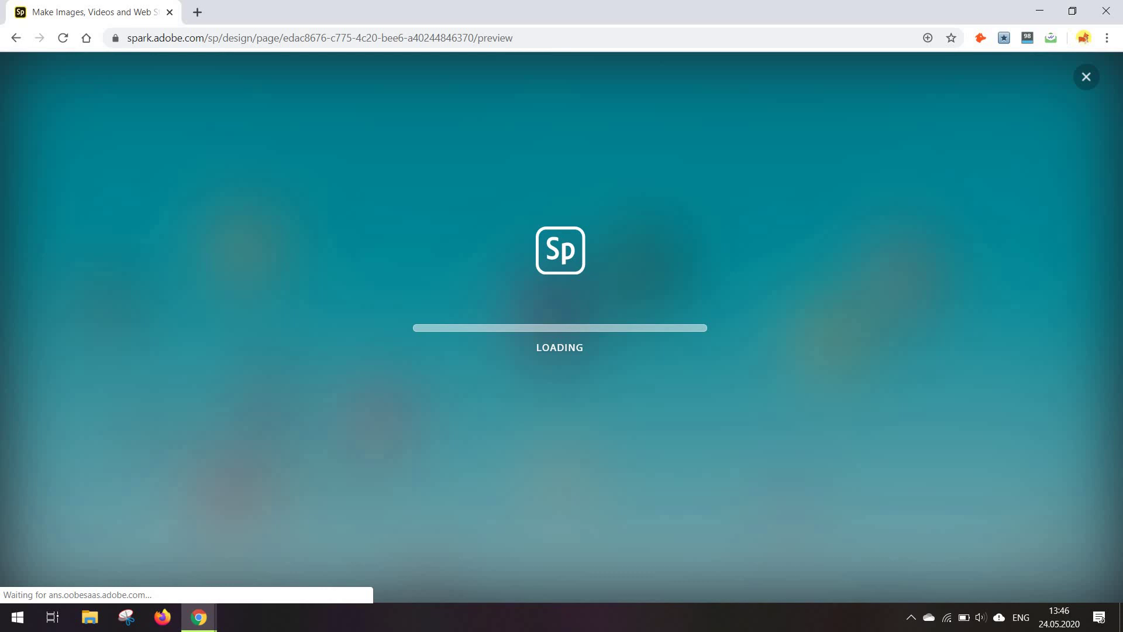
scroll(738, 287, down, 2)
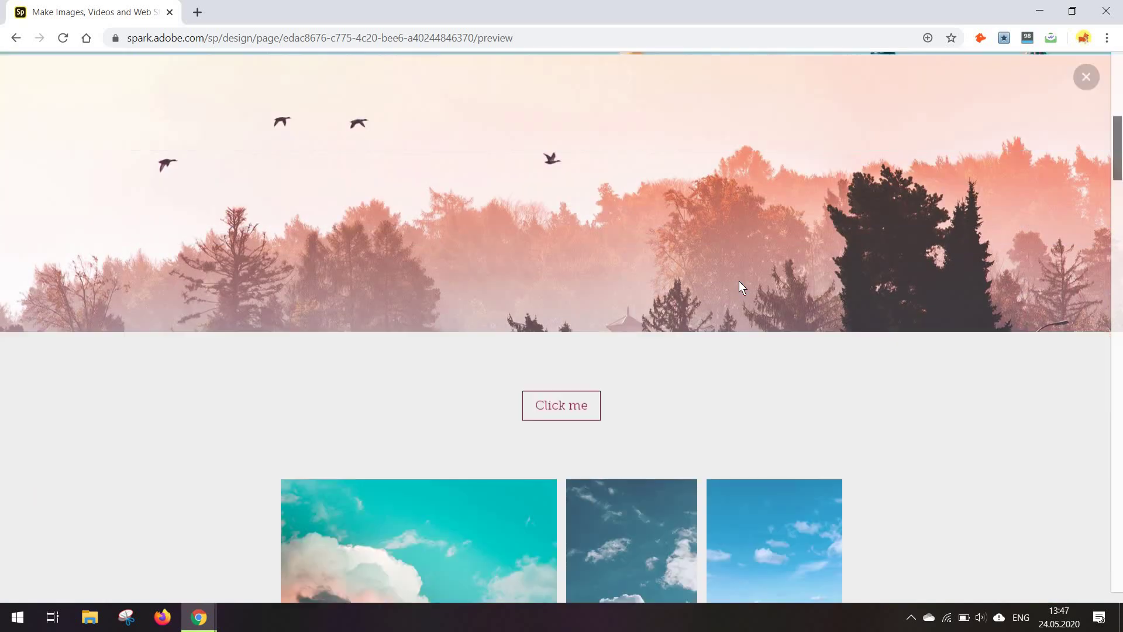
scroll(739, 287, down, 2)
scroll(740, 282, down, 3)
scroll(739, 281, down, 3)
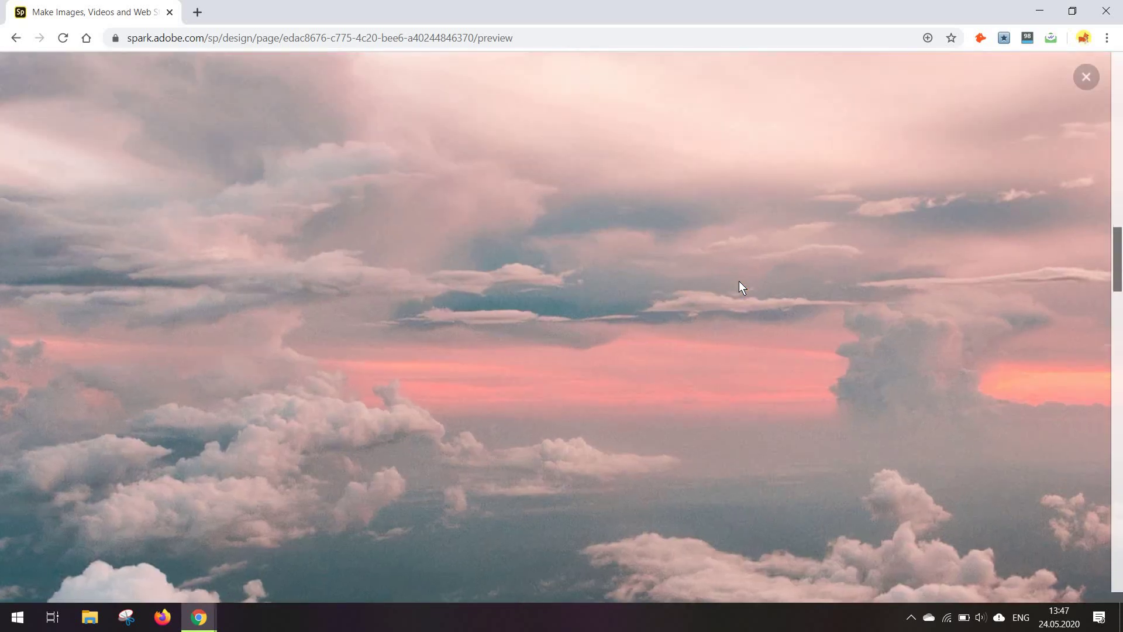
scroll(740, 287, down, 2)
scroll(738, 288, down, 2)
scroll(739, 287, down, 2)
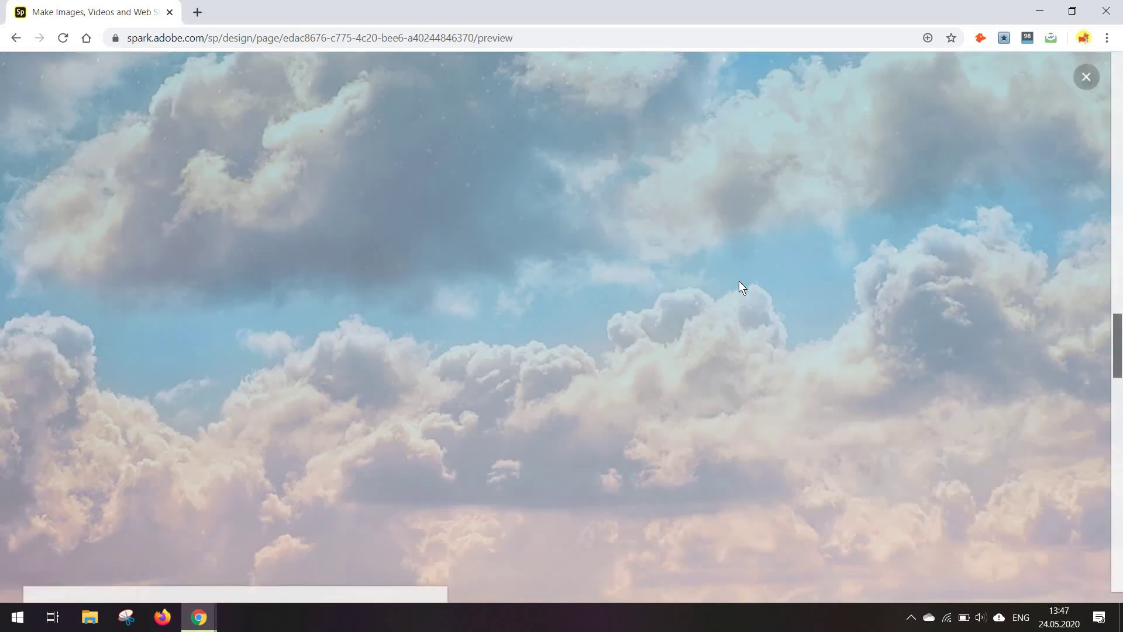
scroll(739, 286, down, 2)
scroll(739, 282, down, 2)
scroll(739, 282, down, 2)
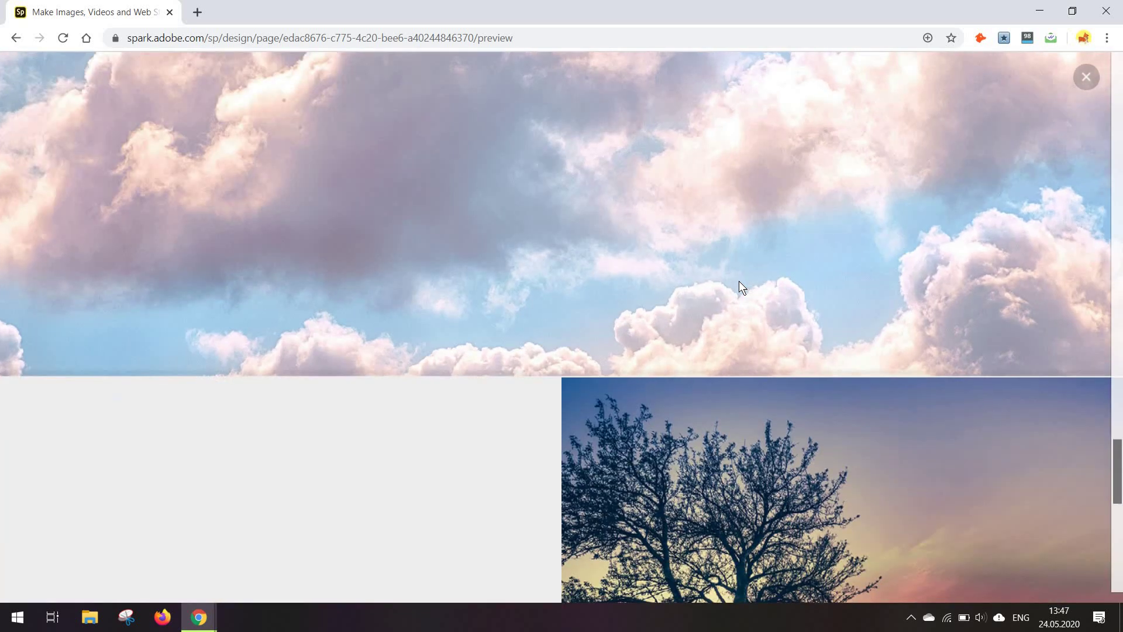
scroll(739, 281, down, 2)
scroll(739, 287, down, 2)
scroll(739, 287, down, 2)
scroll(739, 286, down, 1)
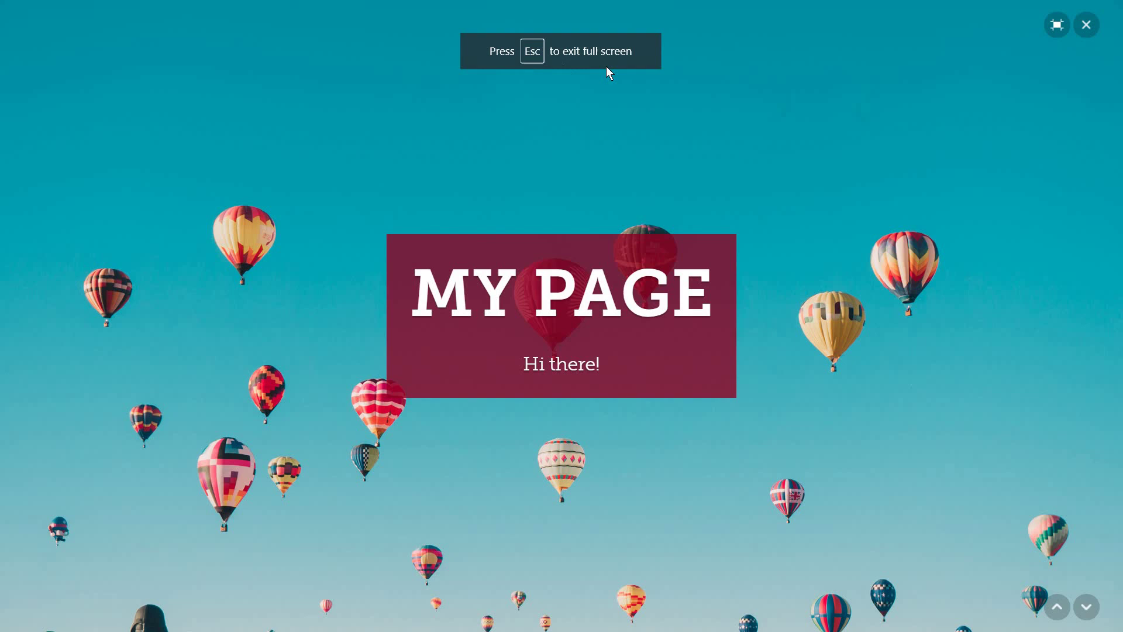
scroll(885, 320, down, 5)
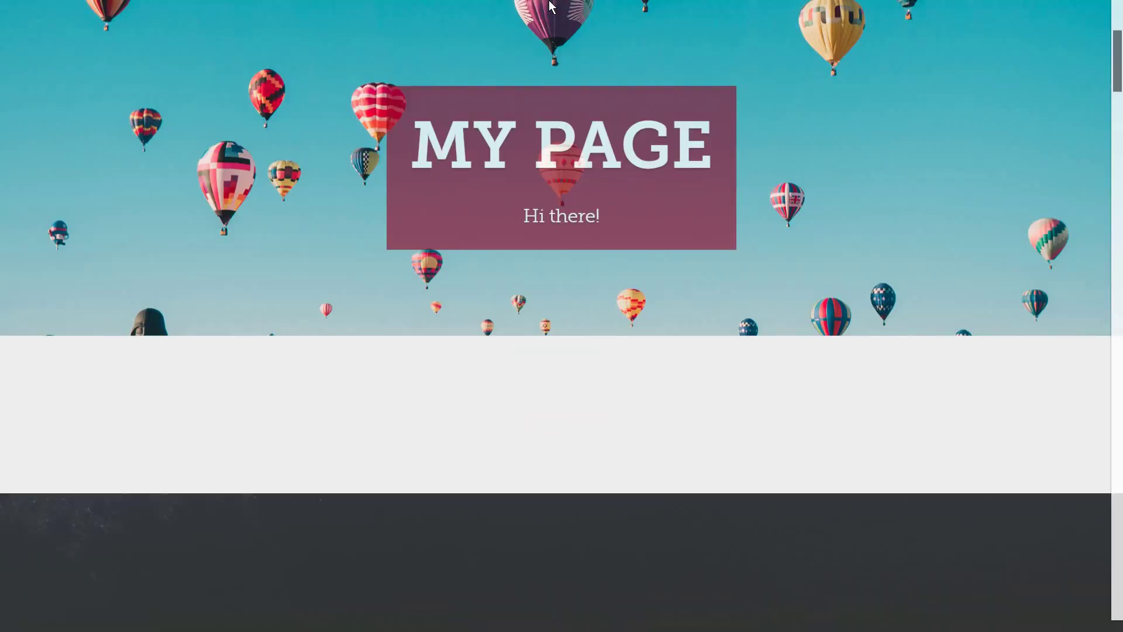
scroll(564, 53, up, 2)
Step: Exit the My Page preview and close the Share dropdown
click(562, 50)
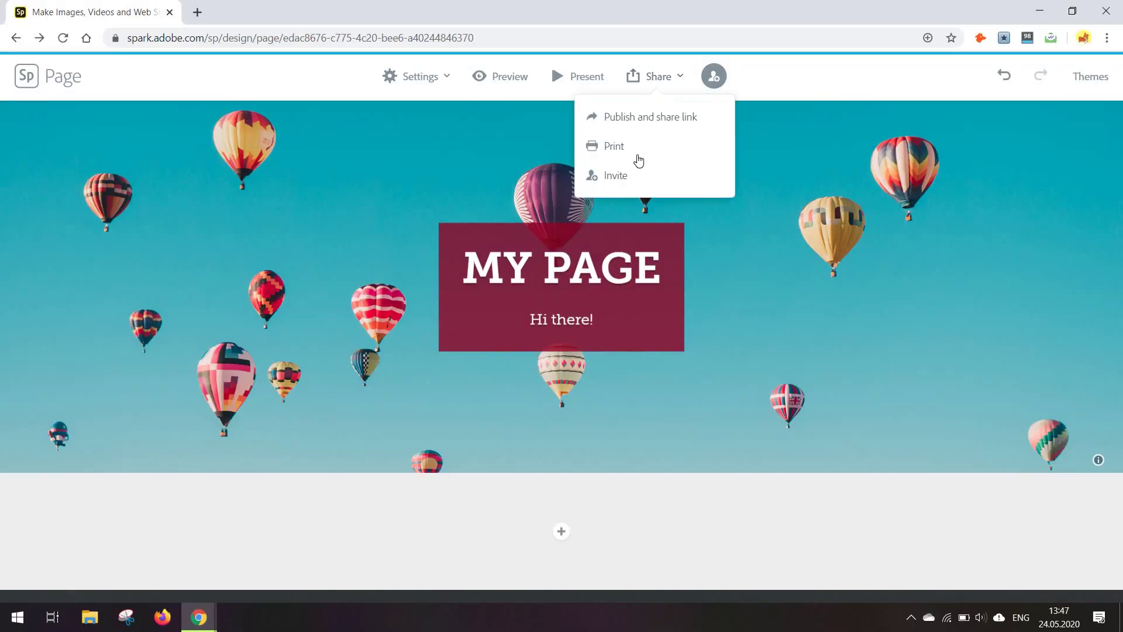
click(715, 79)
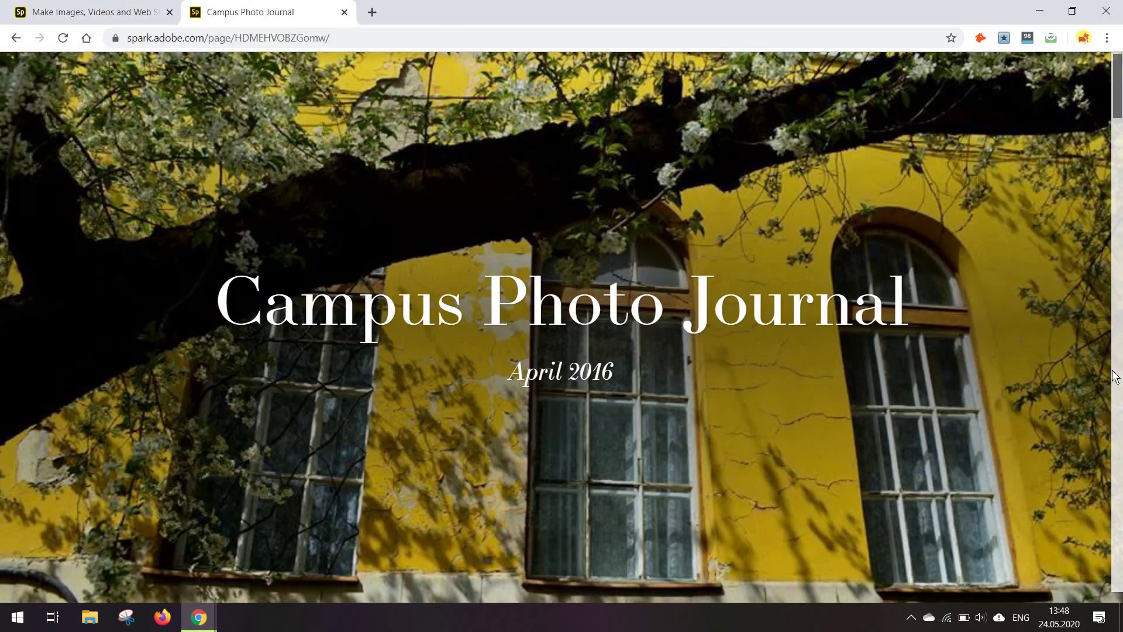
scroll(1113, 377, down, 3)
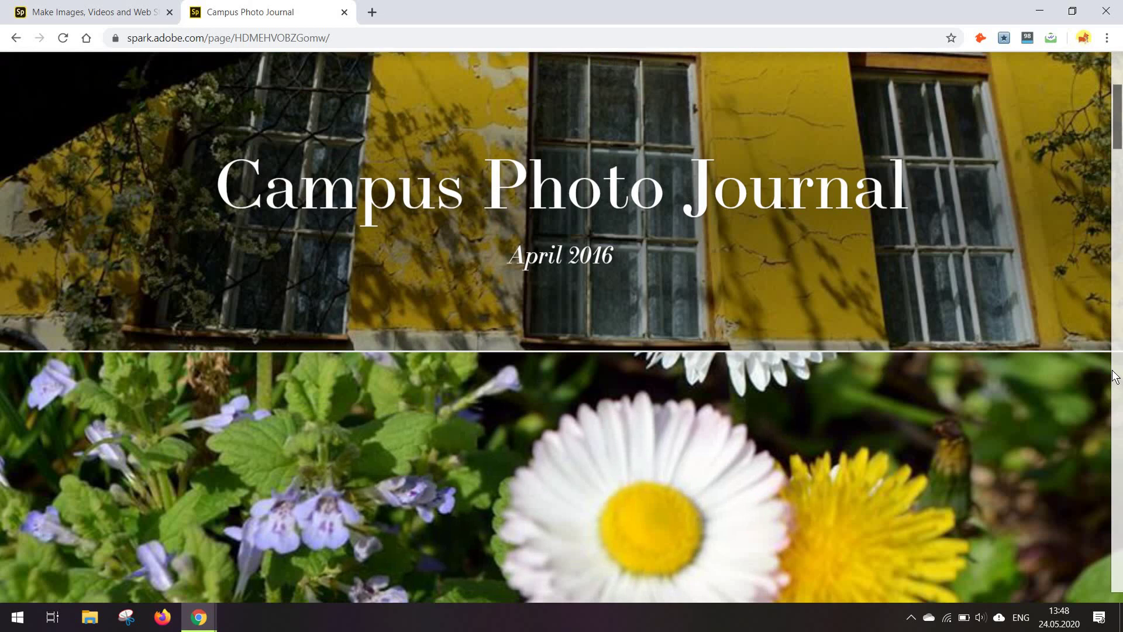
scroll(1113, 378, down, 4)
scroll(1113, 378, down, 3)
scroll(1113, 377, down, 2)
scroll(1113, 378, down, 2)
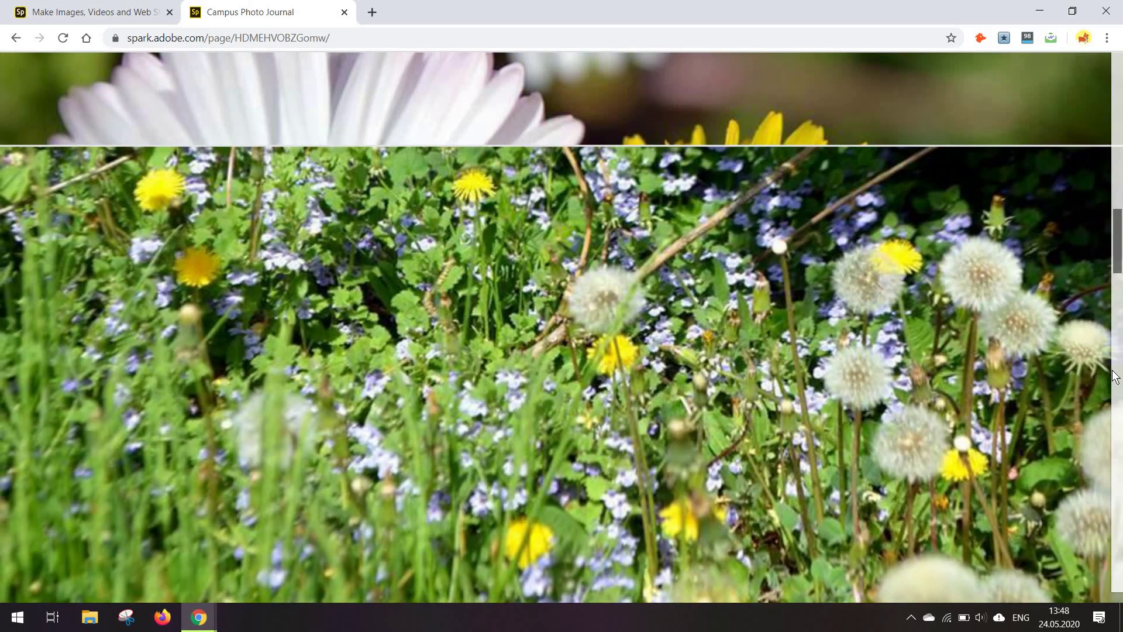
scroll(1113, 378, down, 2)
scroll(1112, 378, down, 1)
scroll(1113, 378, down, 2)
scroll(1113, 378, down, 1)
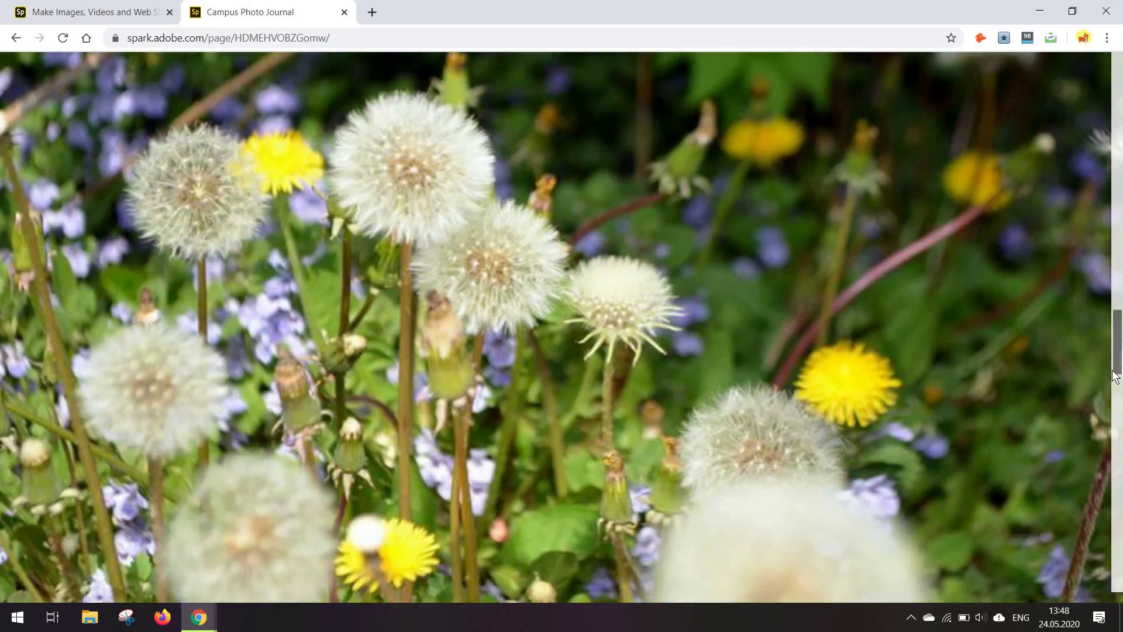
scroll(1113, 377, down, 2)
scroll(1115, 378, down, 3)
scroll(1114, 378, down, 3)
scroll(1114, 378, down, 1)
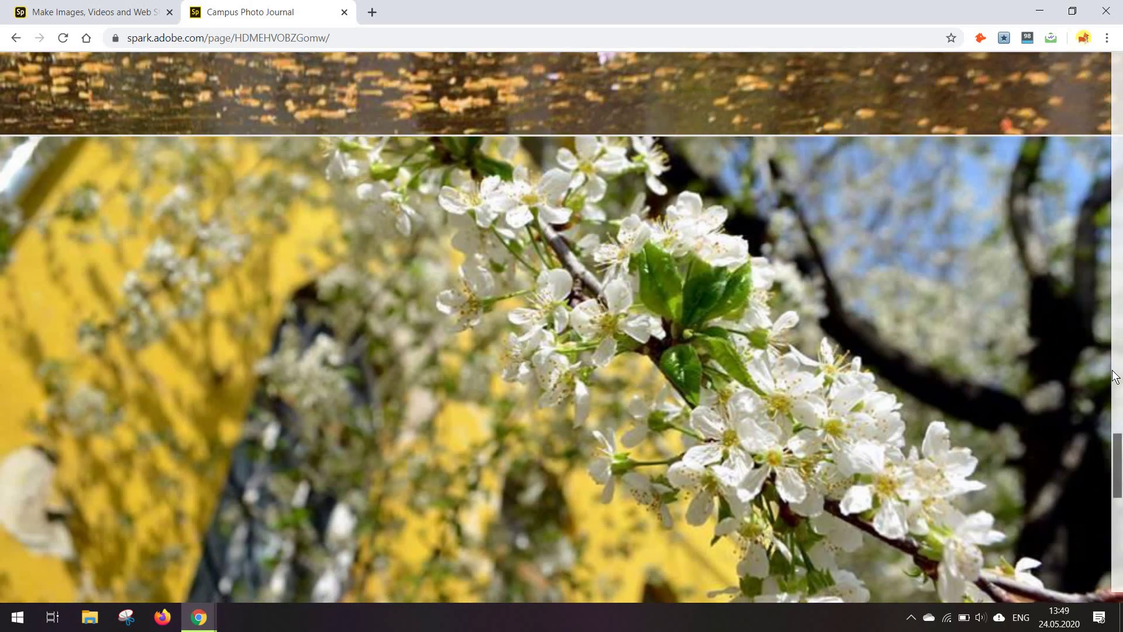
scroll(1114, 377, down, 3)
scroll(716, 318, down, 2)
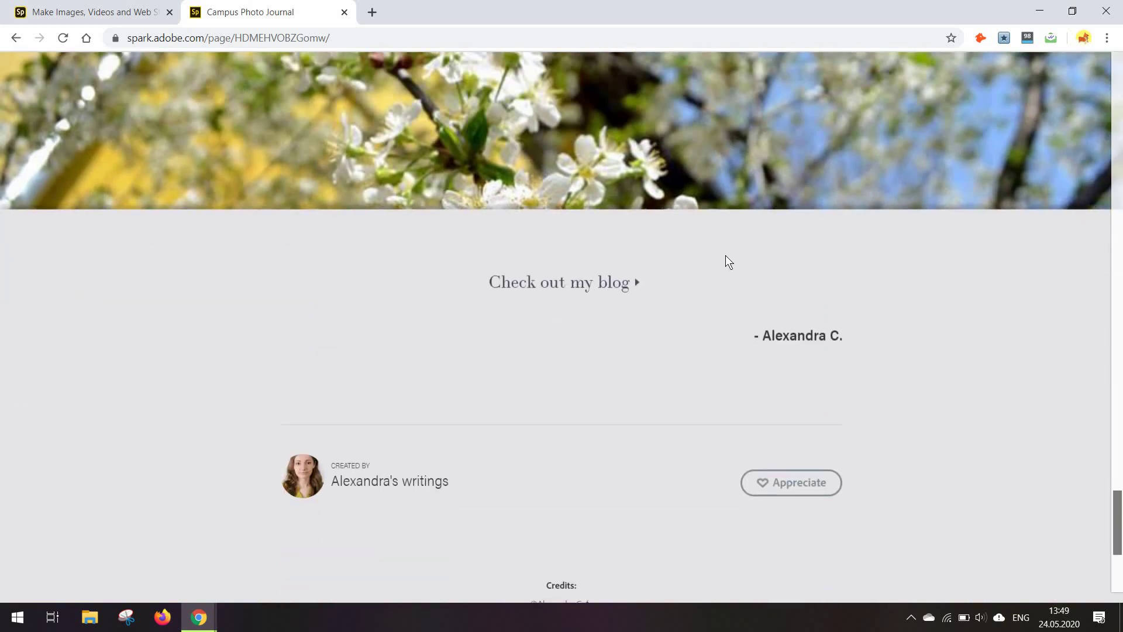
Step: Close the Campus Photo Journal example tab
click(344, 13)
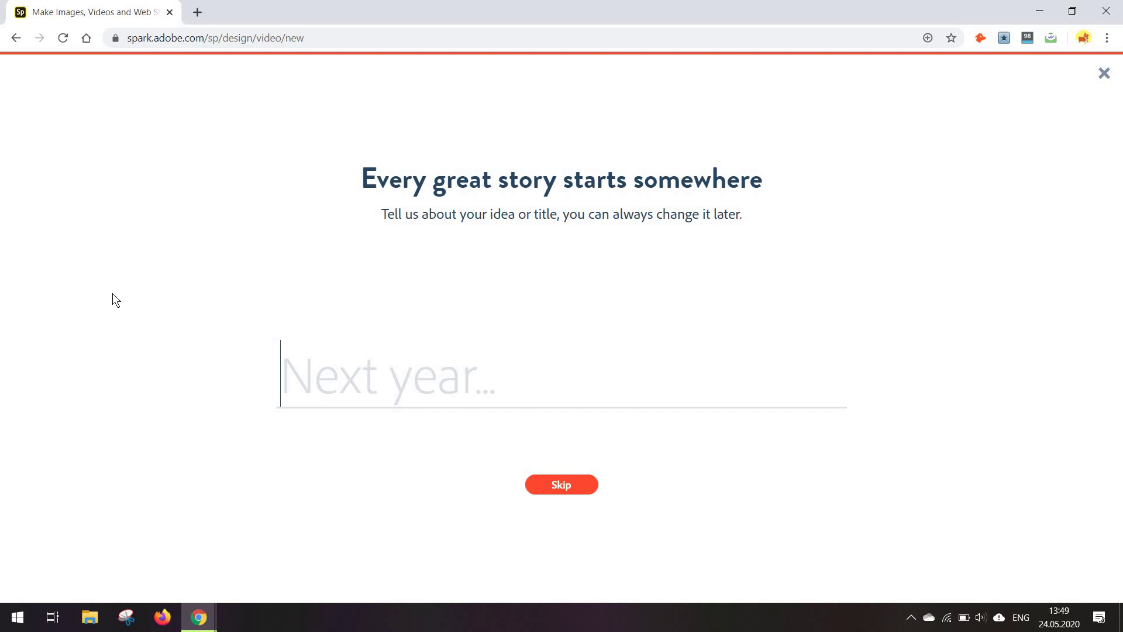
text(New tutorial)
Step: Confirm the 'New tutorial' title and choose the Personal Growth template
click(566, 488)
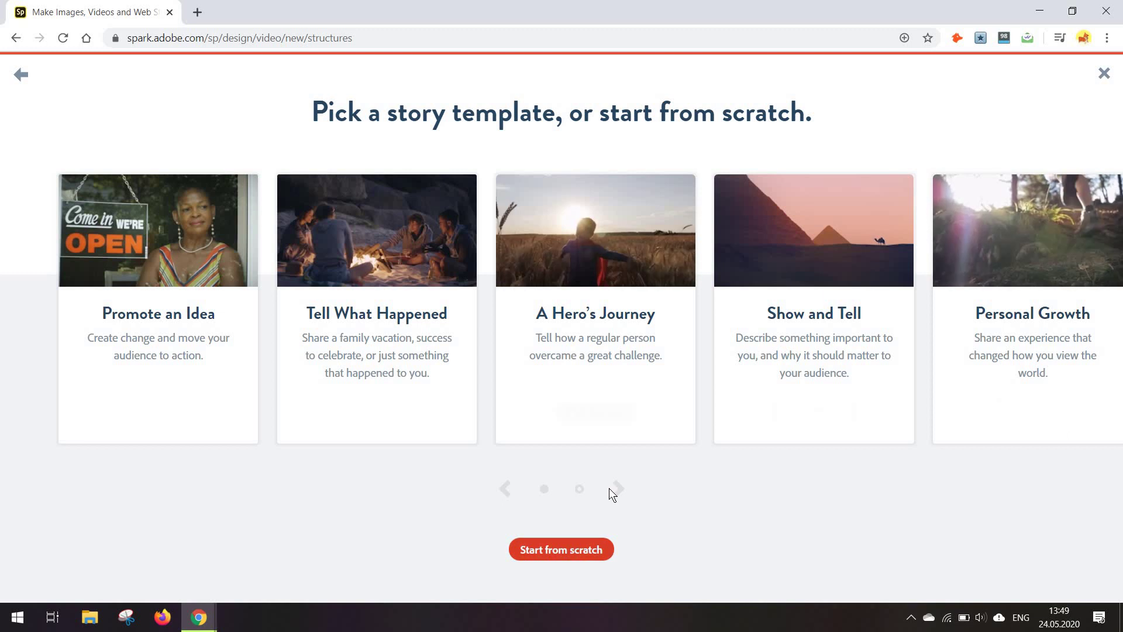
click(614, 489)
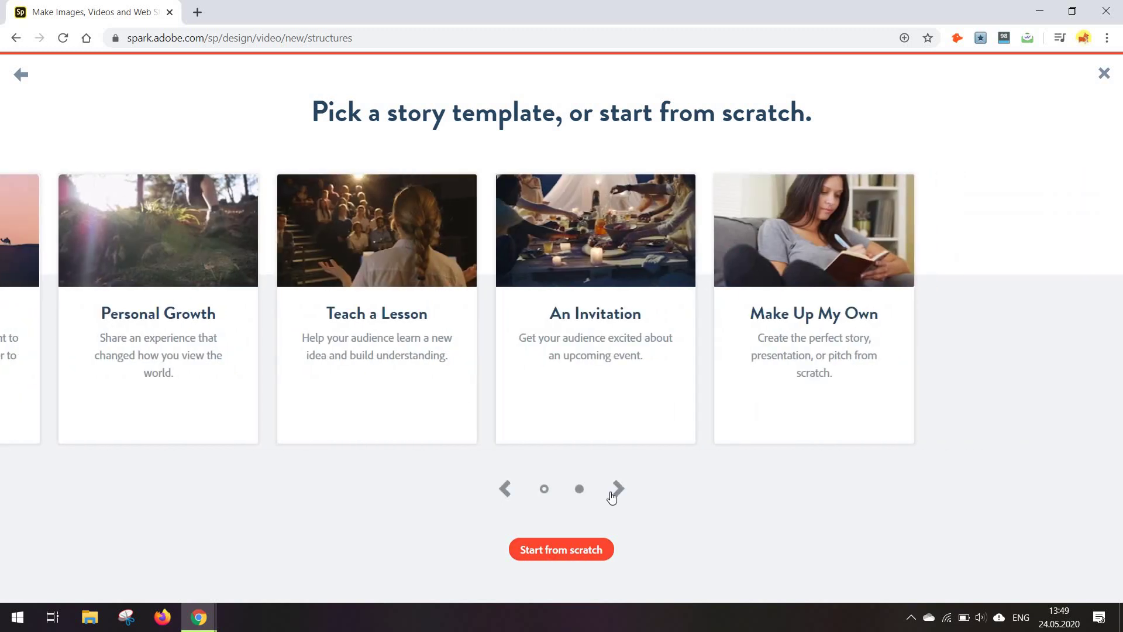
mouse_move(158, 351)
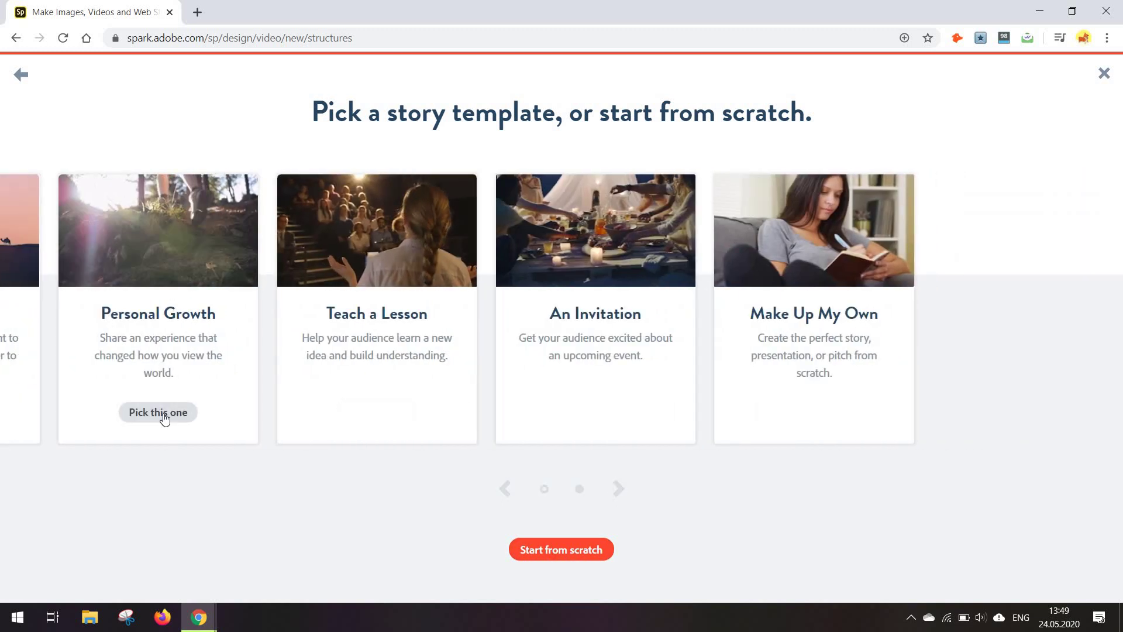
click(162, 412)
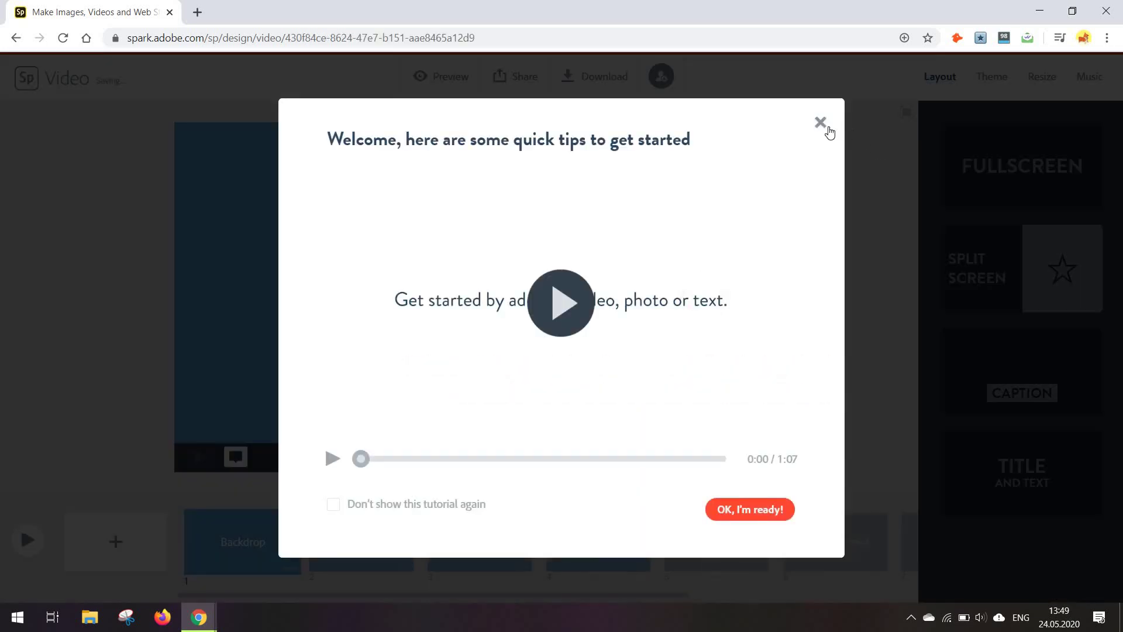
Step: Dismiss the welcome tips and browse the template slides, returning to Backdrop
click(820, 124)
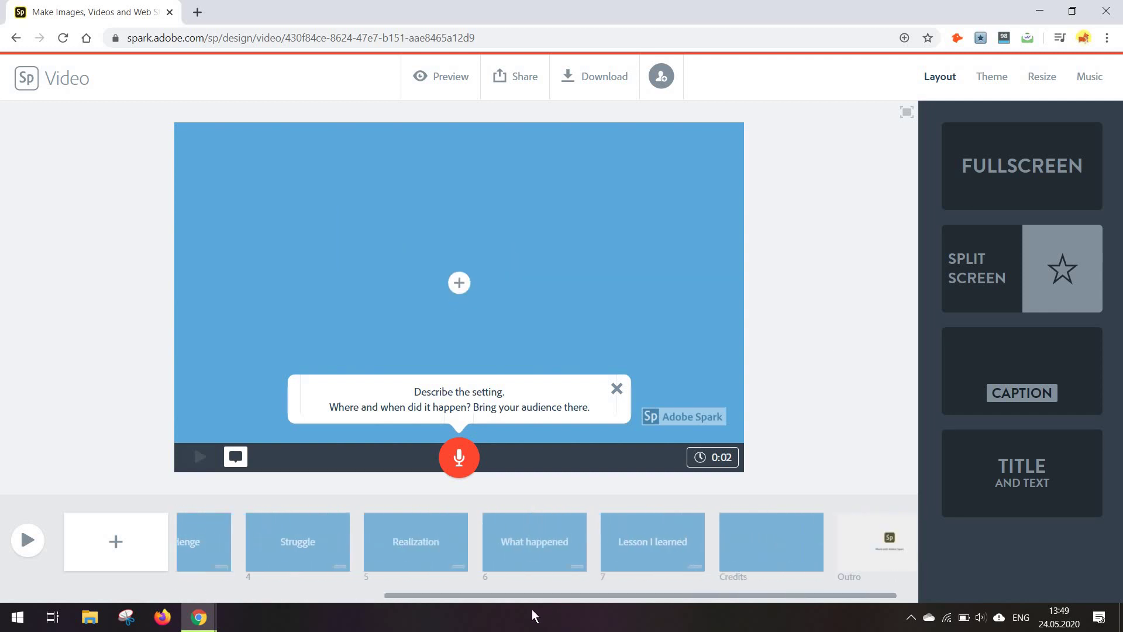
key(Right)
key(Right)
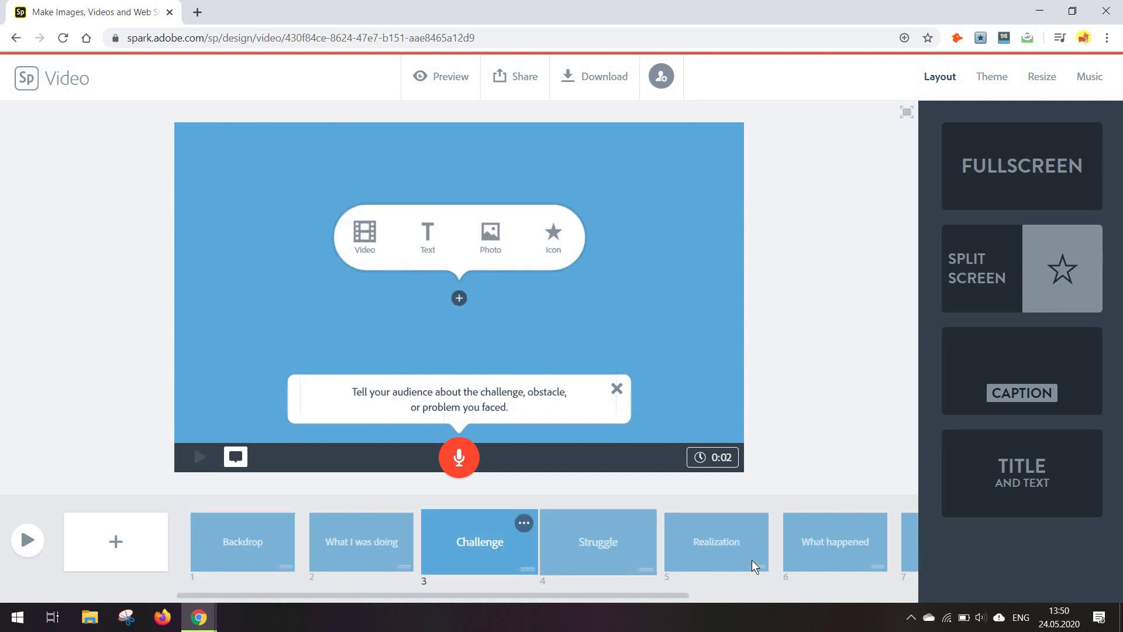
key(Right)
key(Right)
click(249, 561)
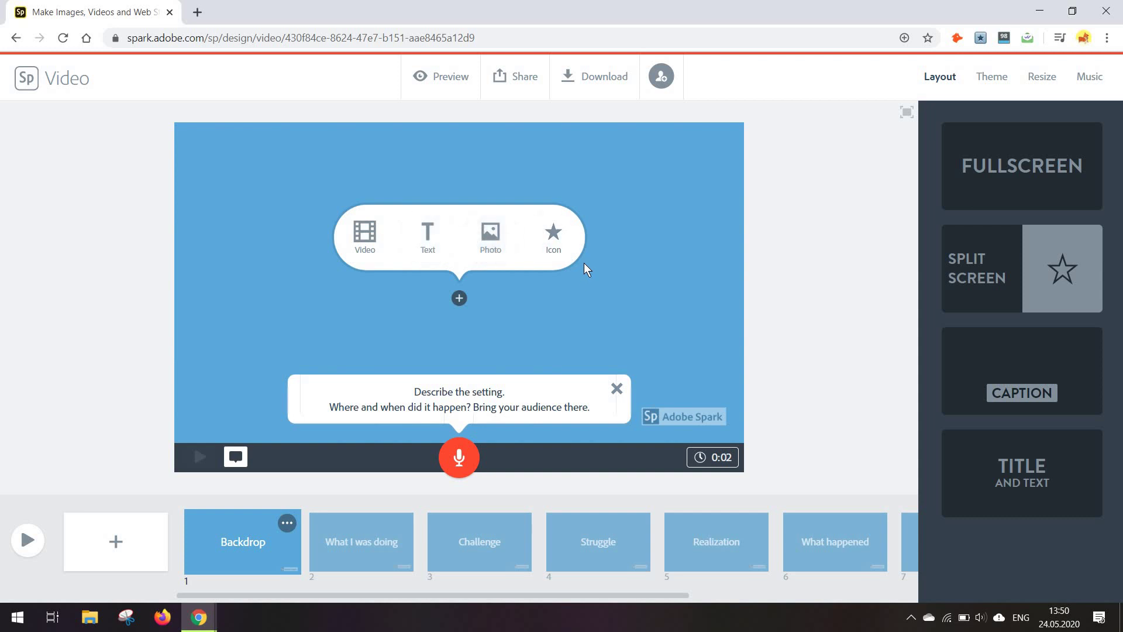
Step: Put the red house photo from a 'house' free-photo search on the slide
click(478, 244)
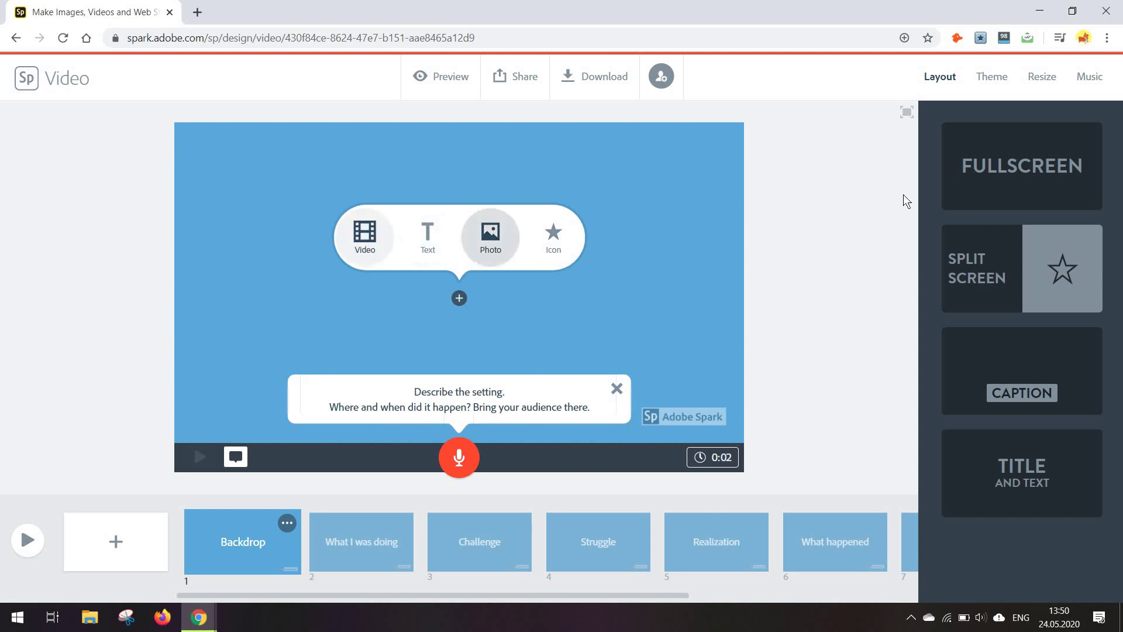
click(1047, 265)
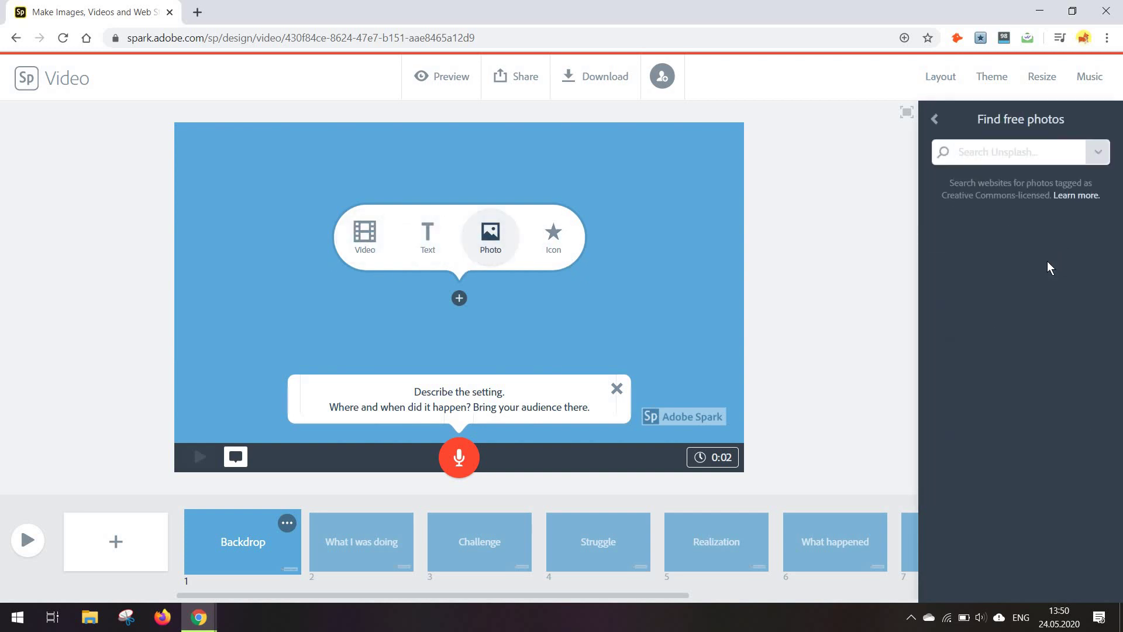
text(ho)
text(use)
key(Return)
click(983, 272)
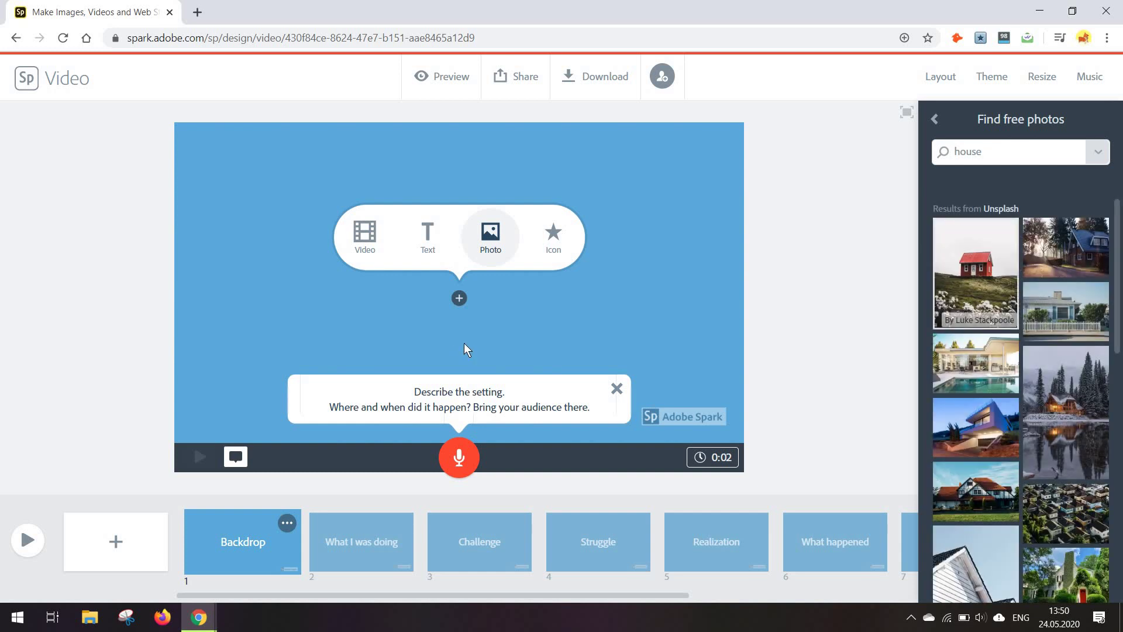
Step: Add the caption 'This is my home' in Caption layout, lasting 2 seconds
click(459, 284)
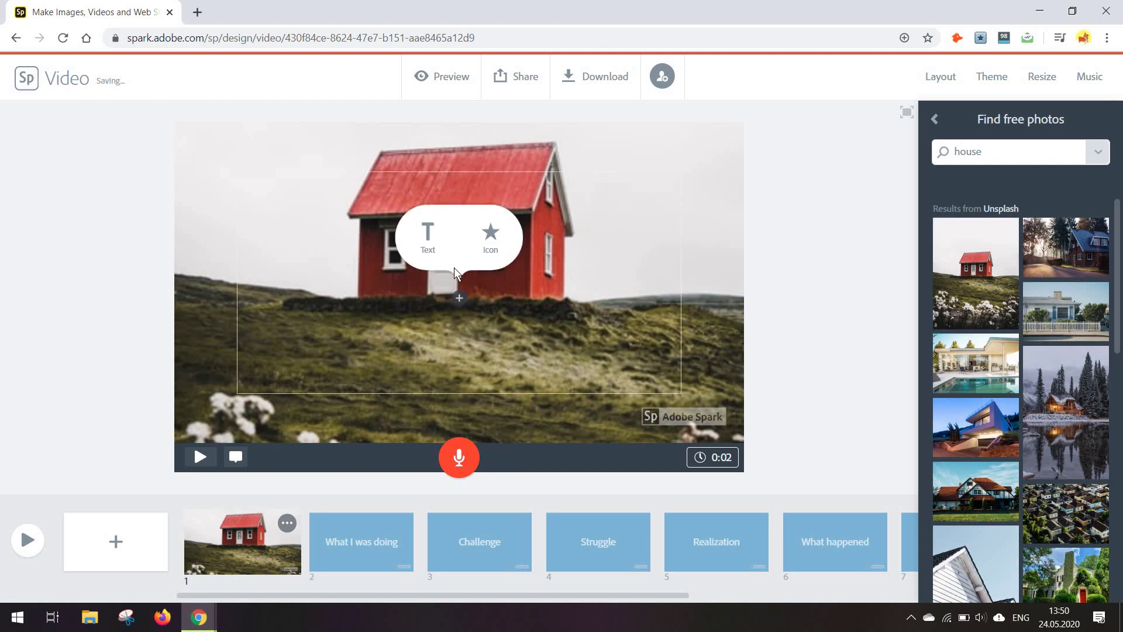
click(675, 331)
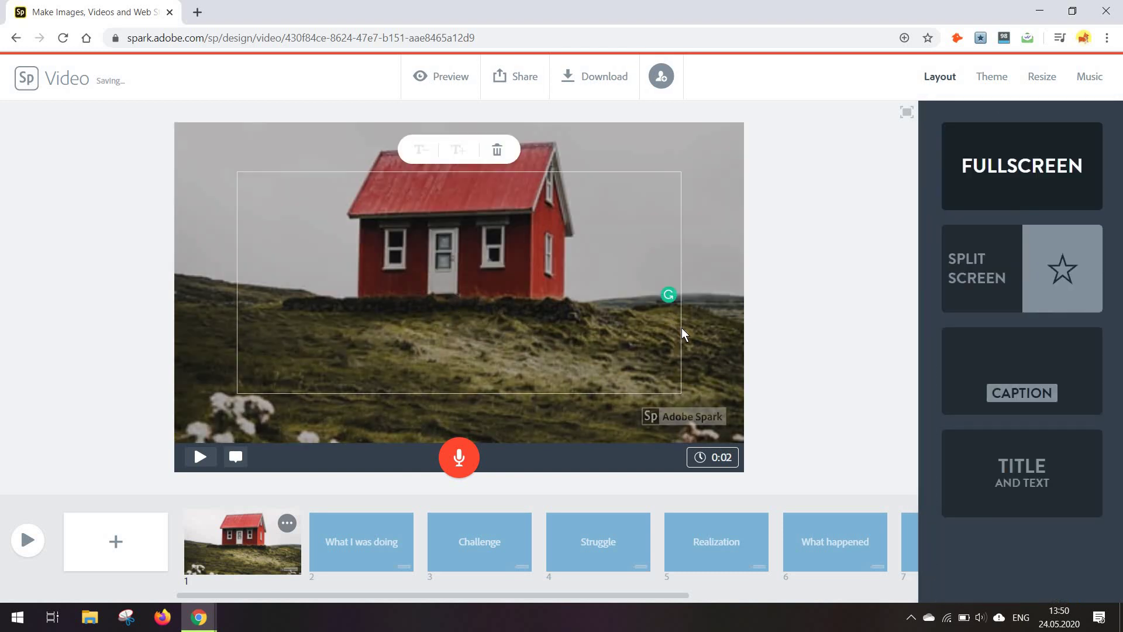
text(This is my home)
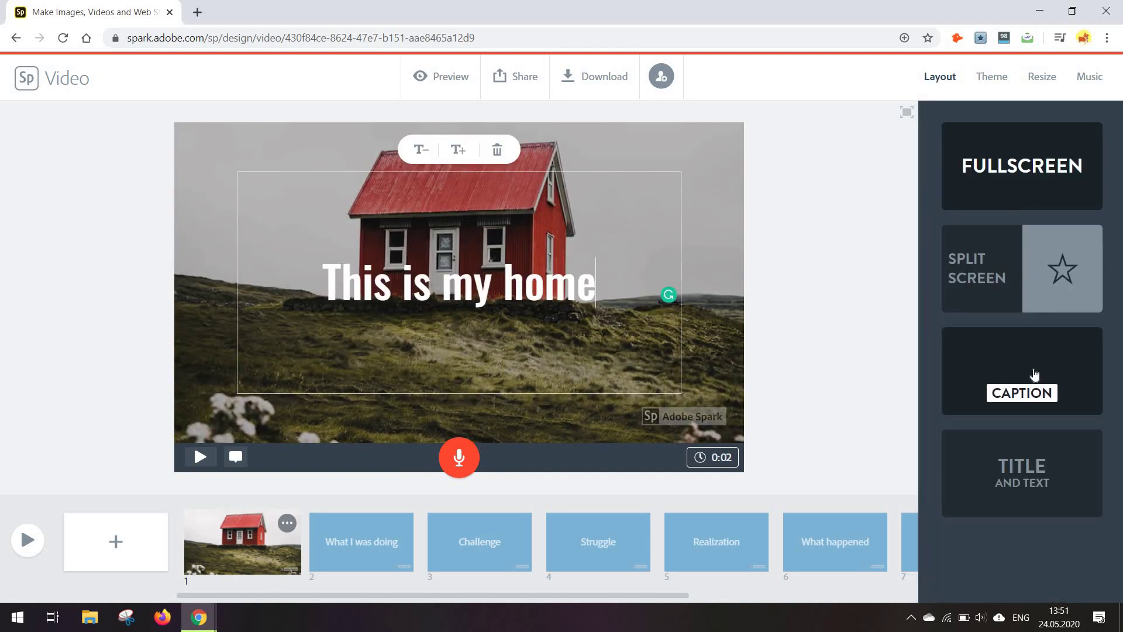
click(1035, 374)
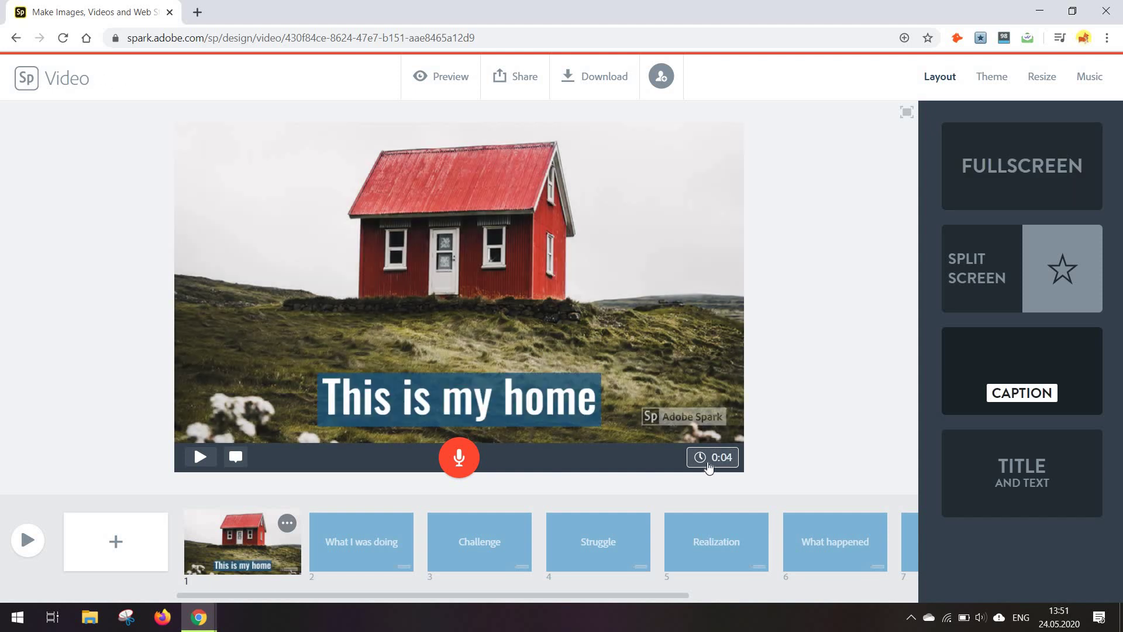
click(710, 467)
mouse_move(598, 429)
mouse_down()
mouse_move(625, 429)
mouse_move(594, 433)
mouse_up()
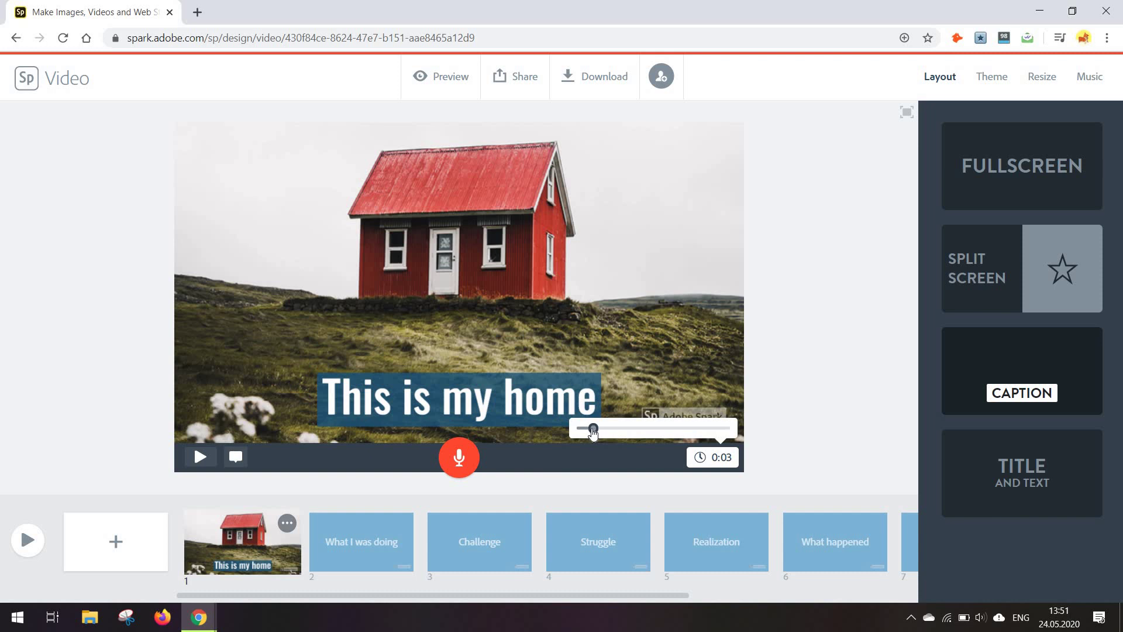
Step: Add the 'Speaking' text to the What I was doing slide
click(389, 517)
click(432, 250)
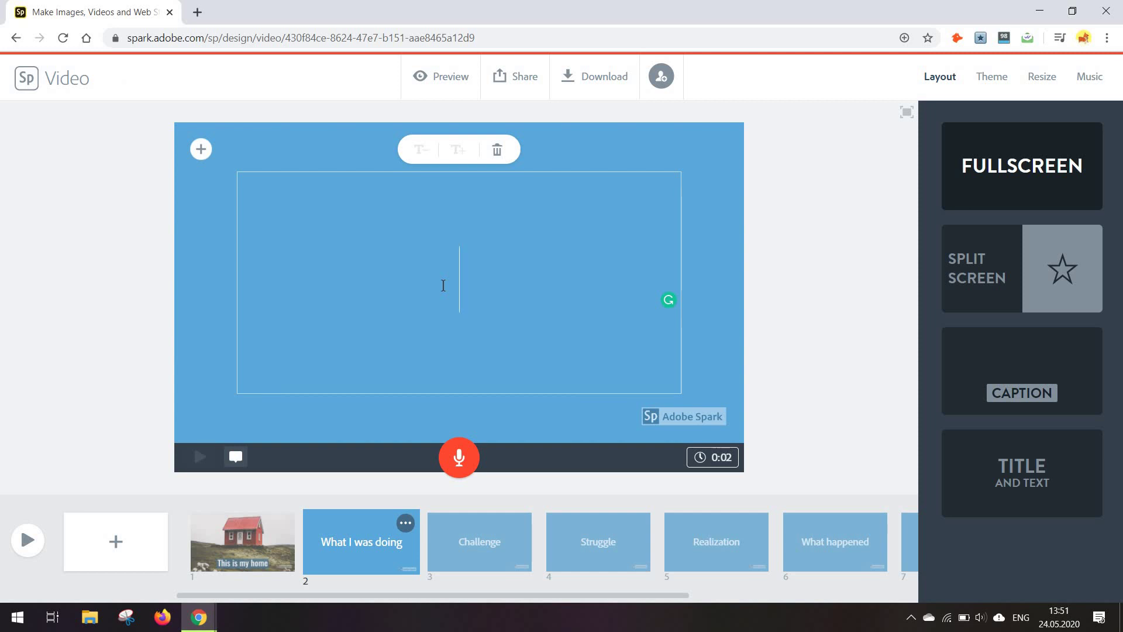
text(Speaking)
click(719, 352)
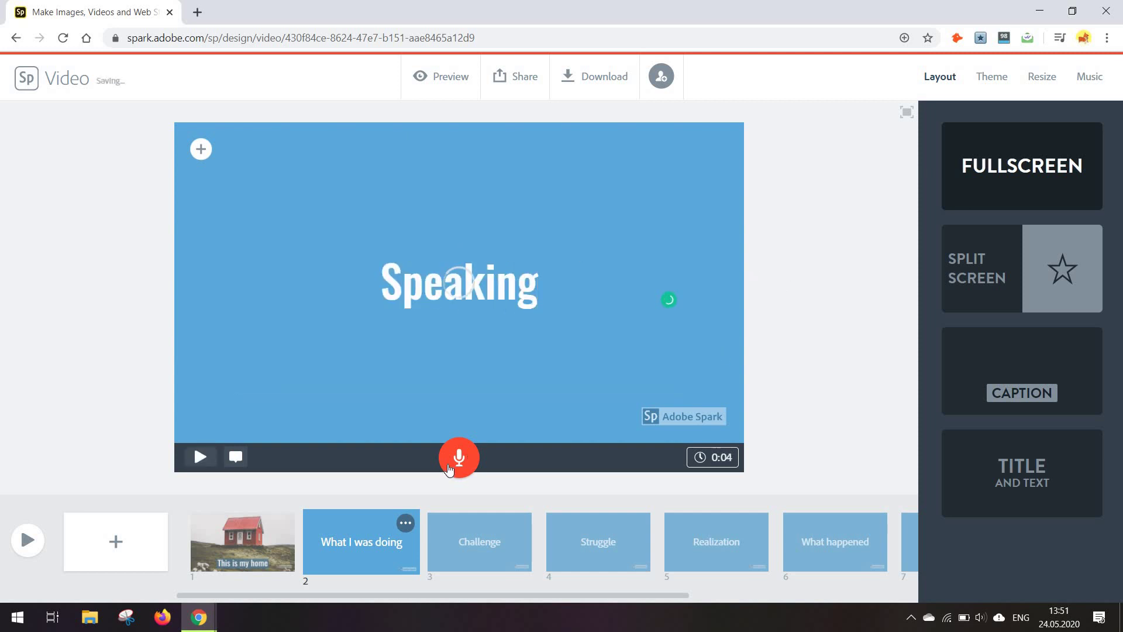
Step: Record a 5-second voice narration with microphone access allowed, then play it back
click(455, 463)
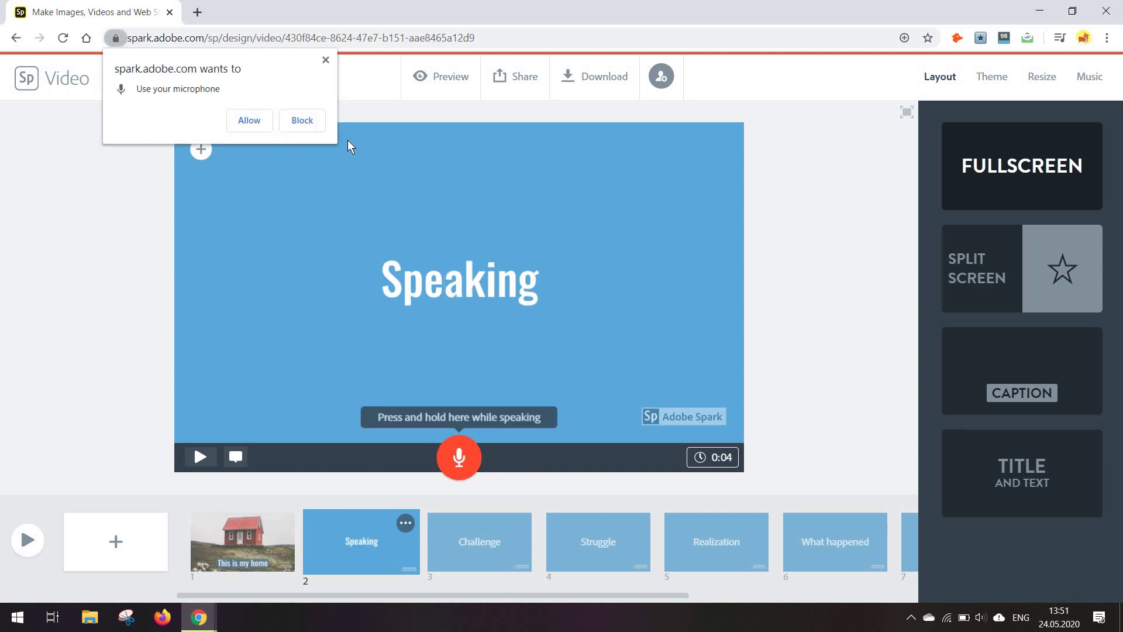
click(237, 119)
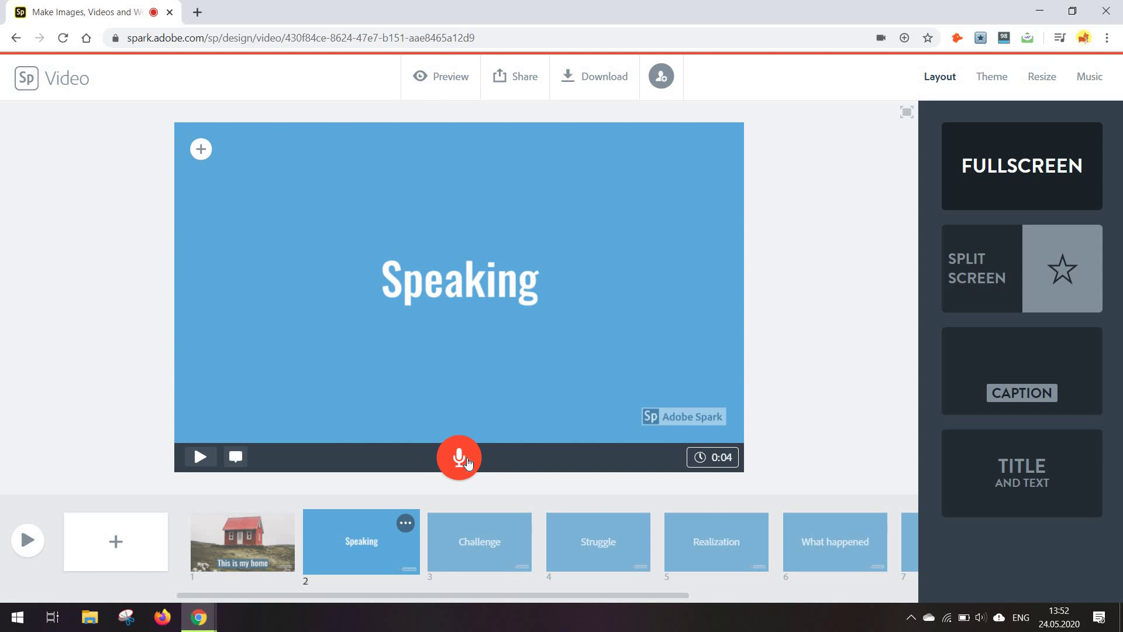
drag(467, 462, 468, 462)
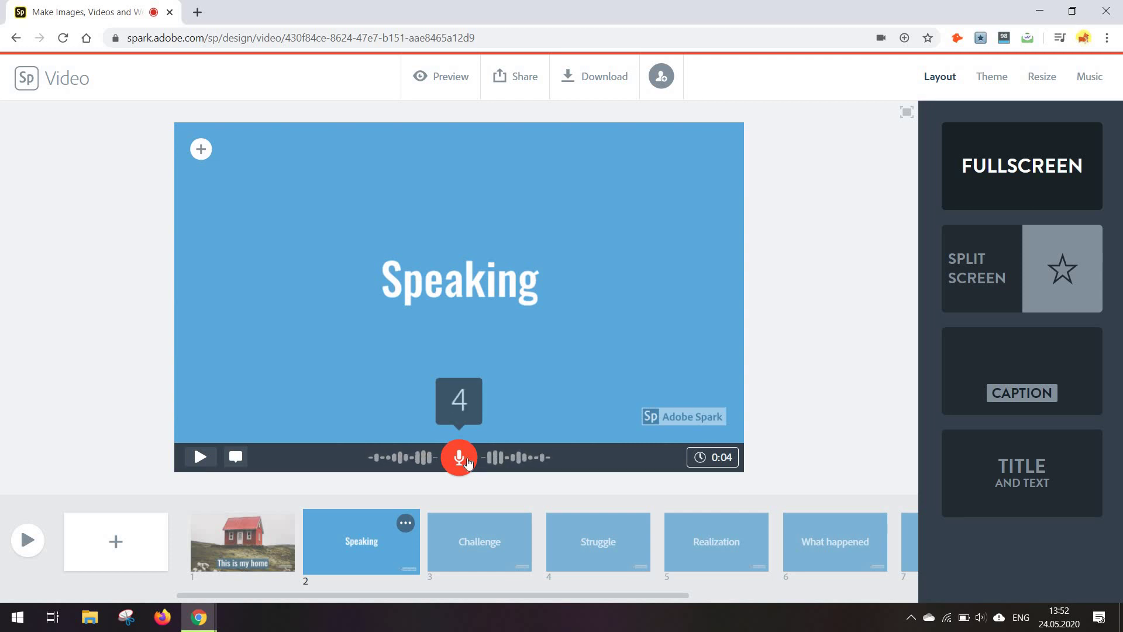
drag(467, 462, 532, 377)
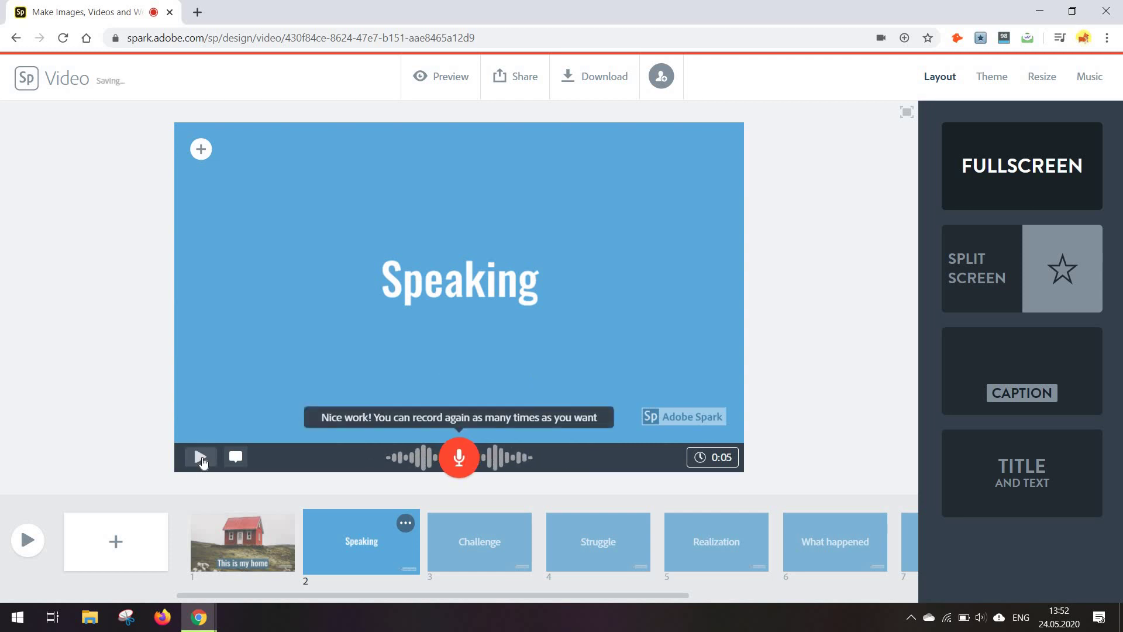
click(198, 460)
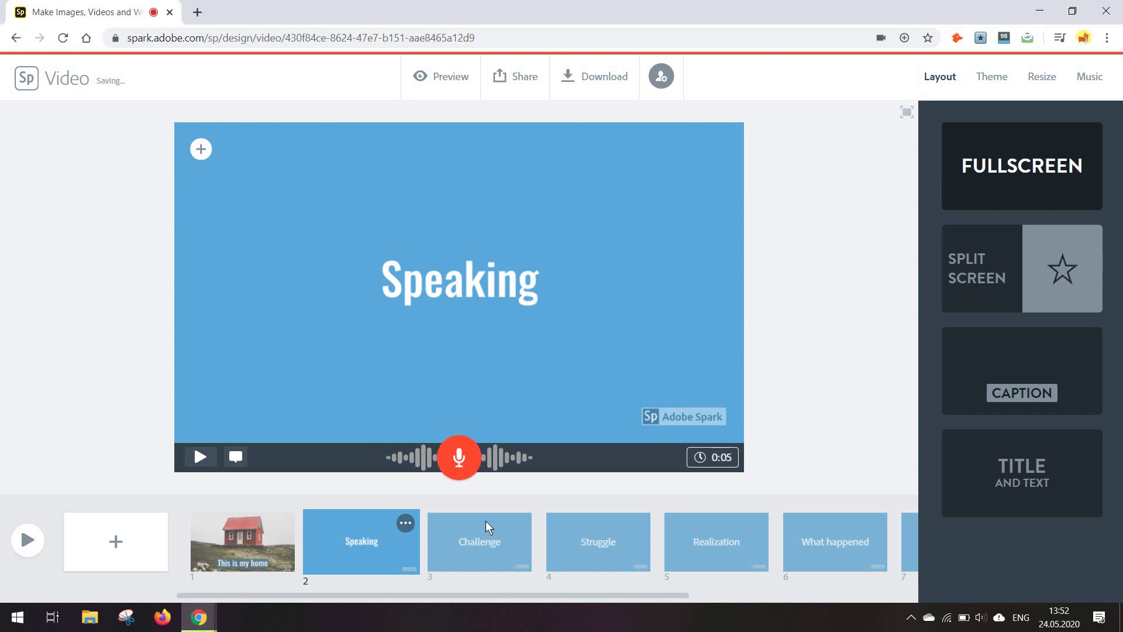
Step: Place a white building icon from a 'house' icon search on the Challenge slide
click(487, 537)
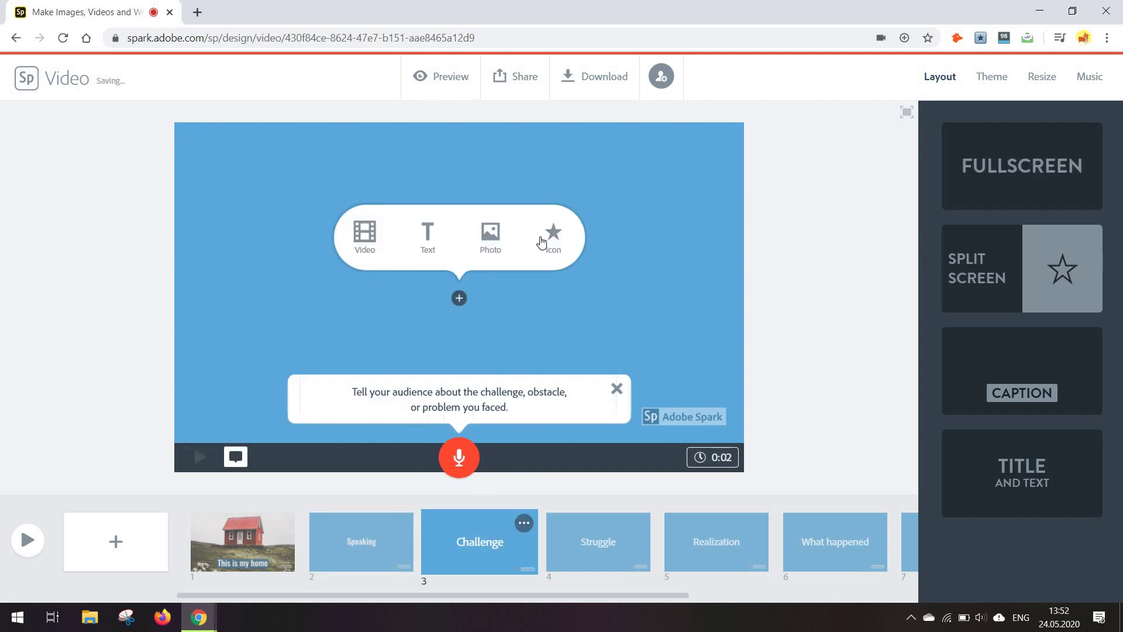
click(541, 242)
text(house)
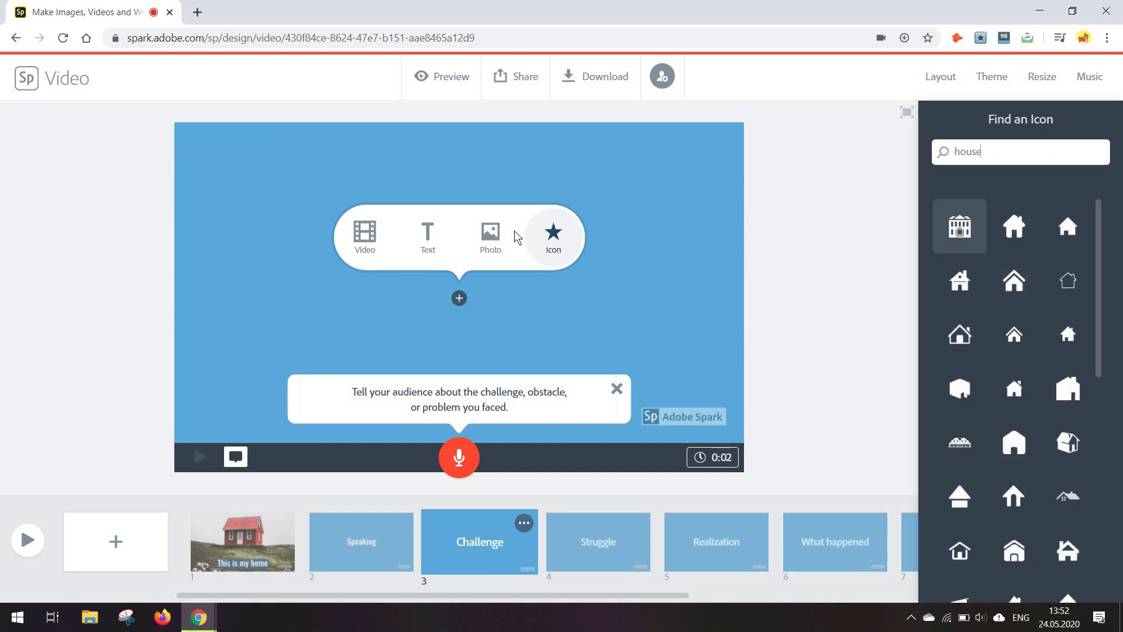
key(Return)
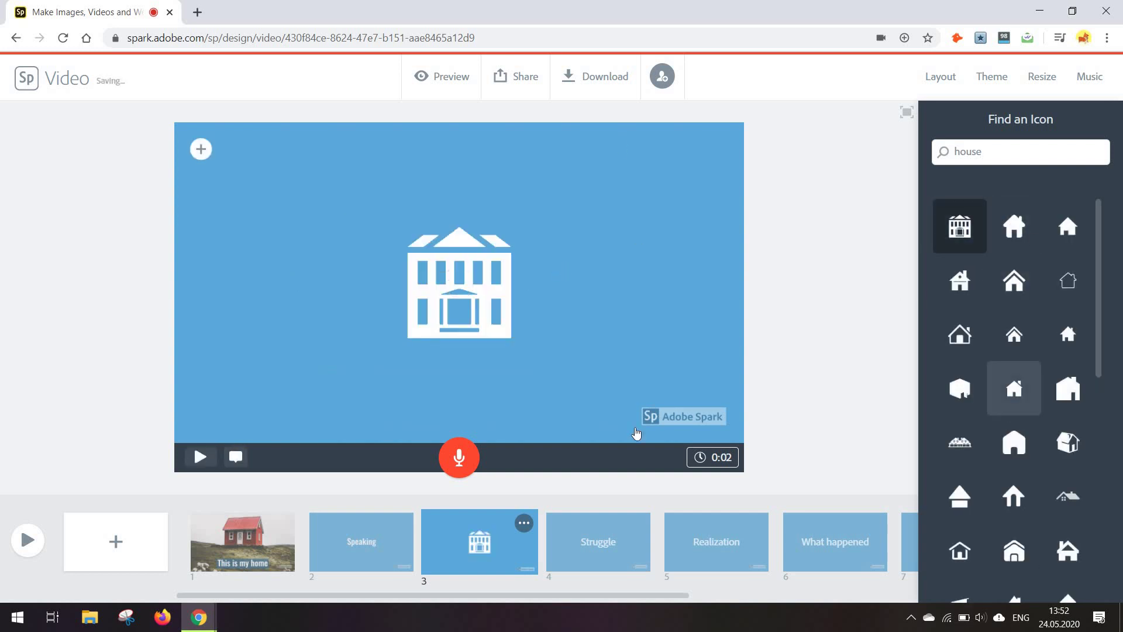
Step: Apply the green Mega theme to the video after dismissing the style tip
click(391, 496)
click(990, 77)
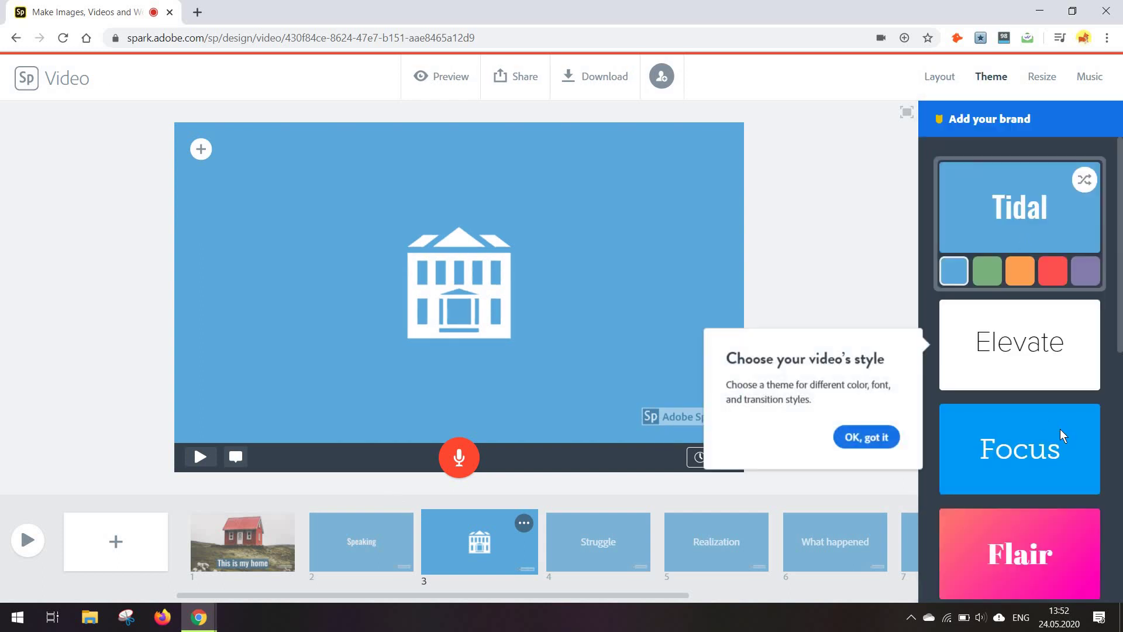
click(867, 437)
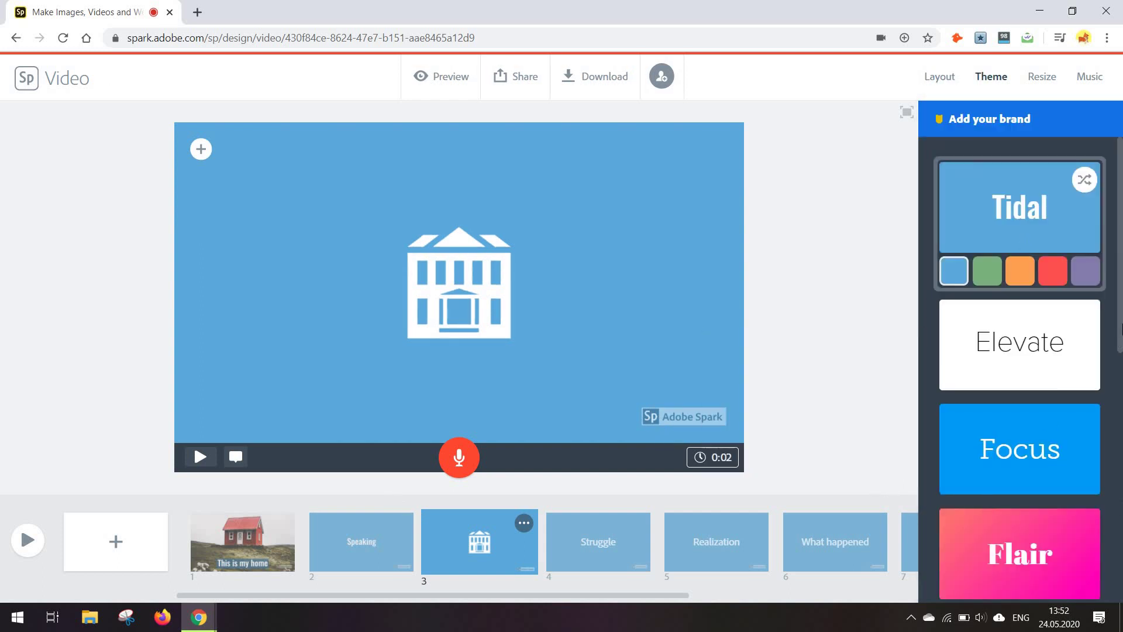
scroll(1028, 394, down, 5)
click(1020, 421)
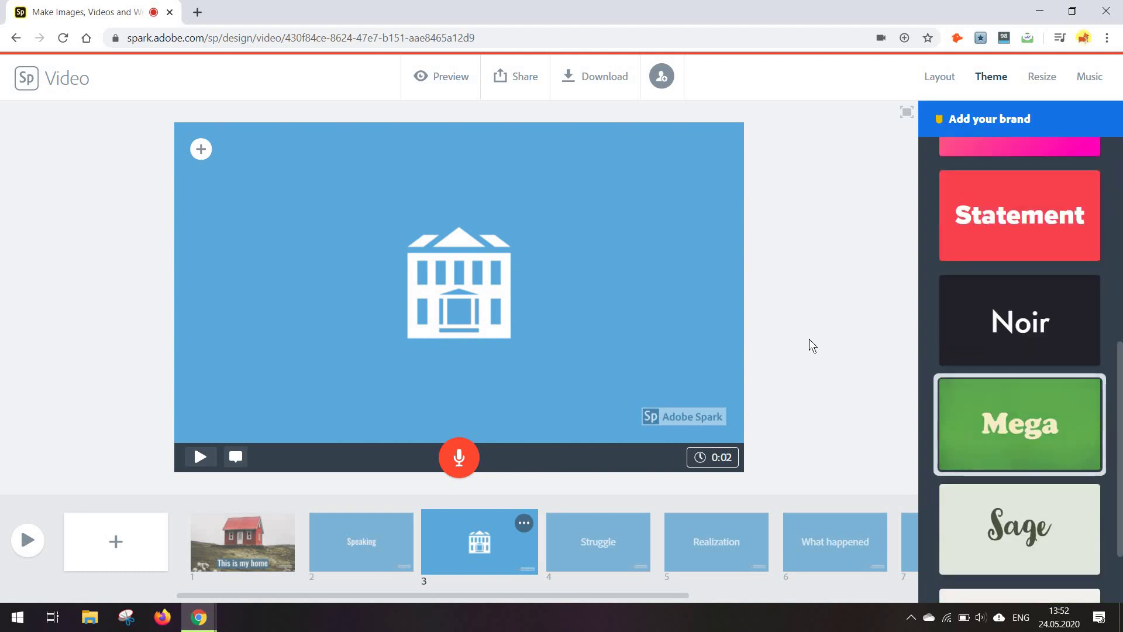
Step: Resize the video to square format and return to the first slide
click(1042, 77)
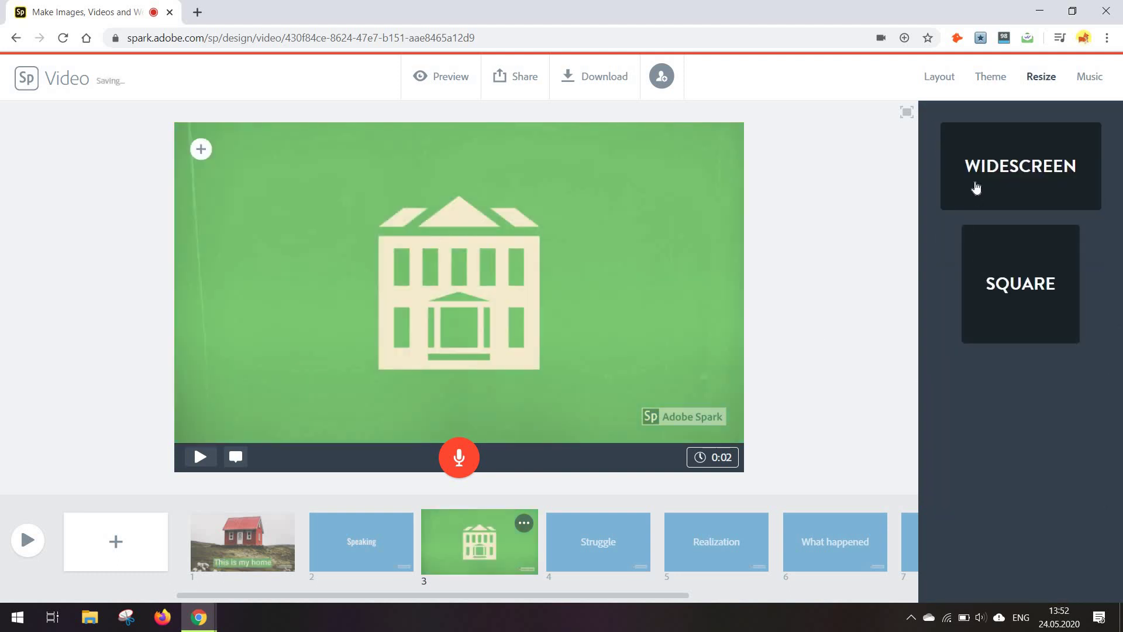
click(1013, 259)
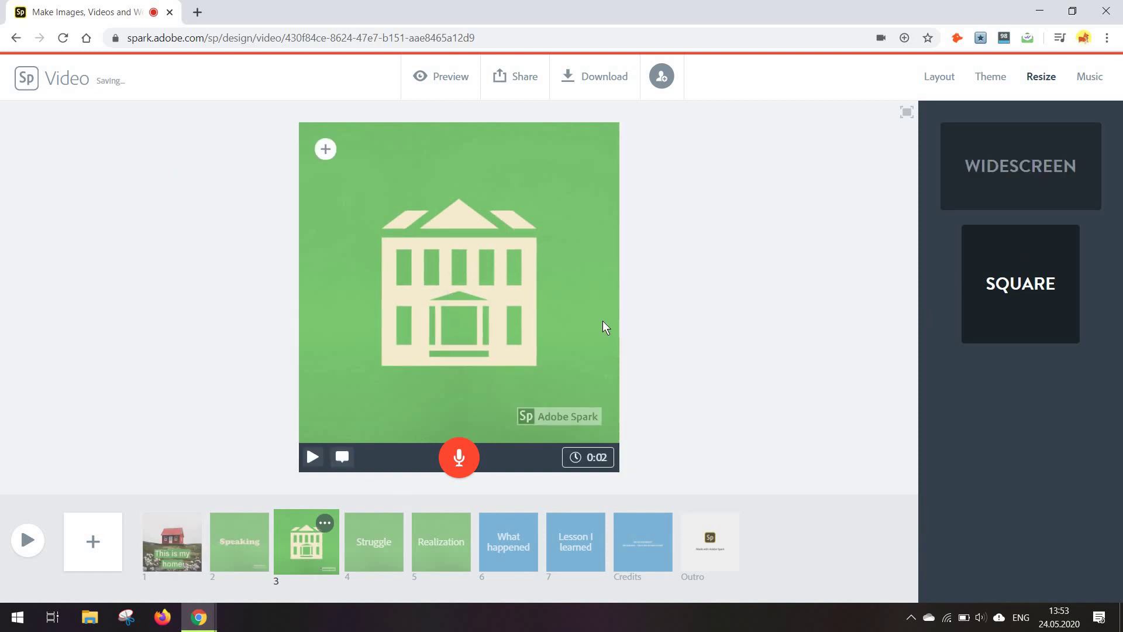
click(163, 546)
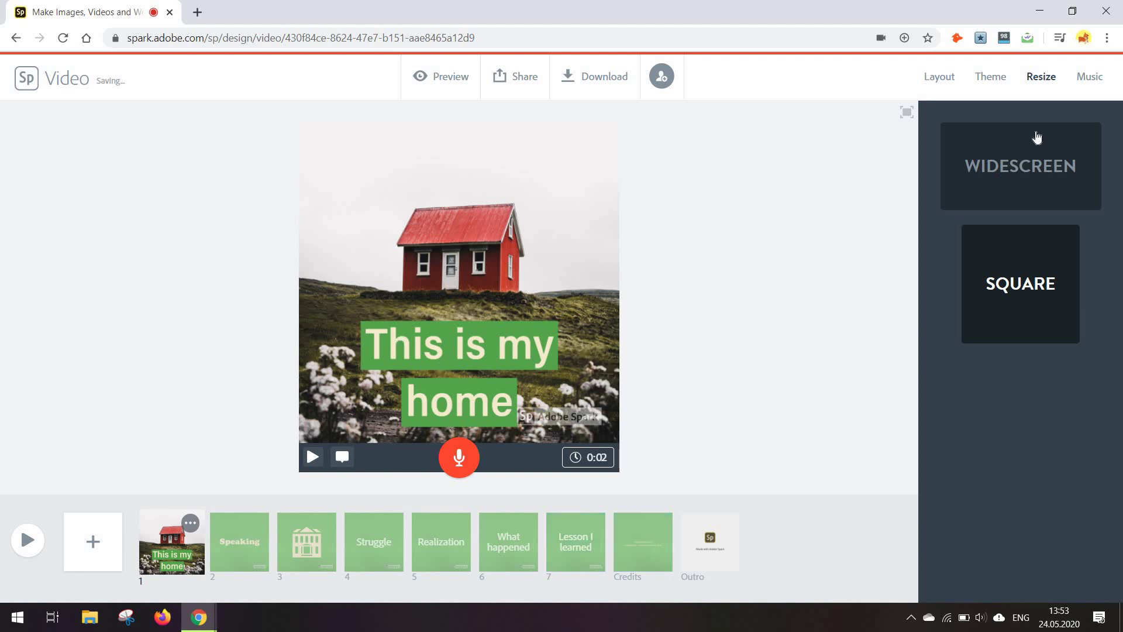
click(1088, 79)
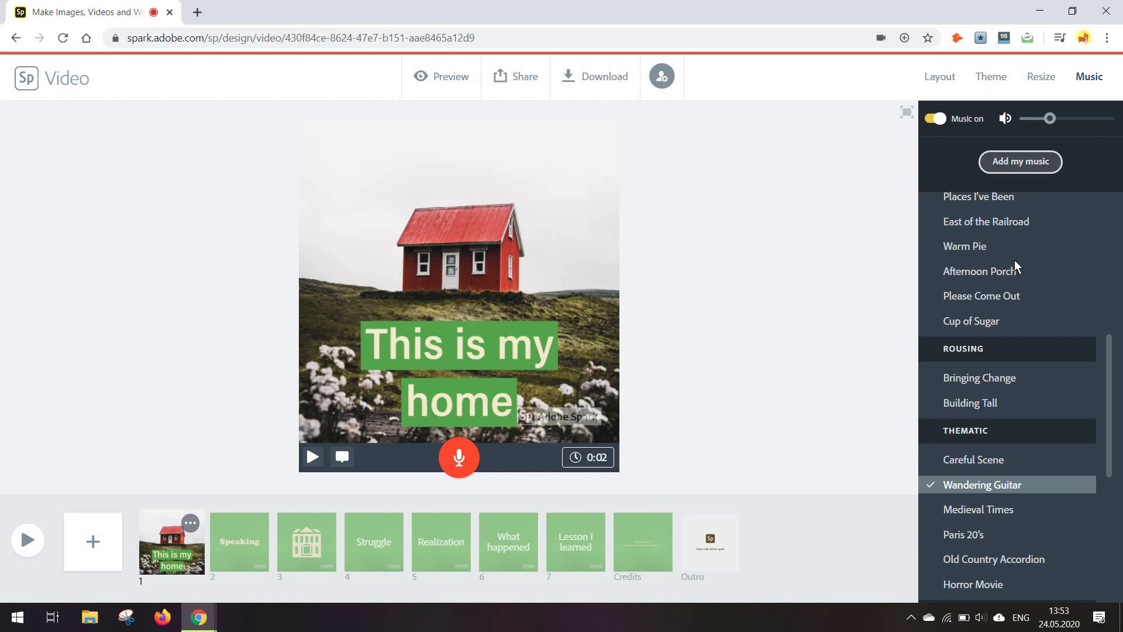
Step: Set Afternoon Porch as the music, delete the 'Lesson I learned' slide, and check the Outro
click(930, 274)
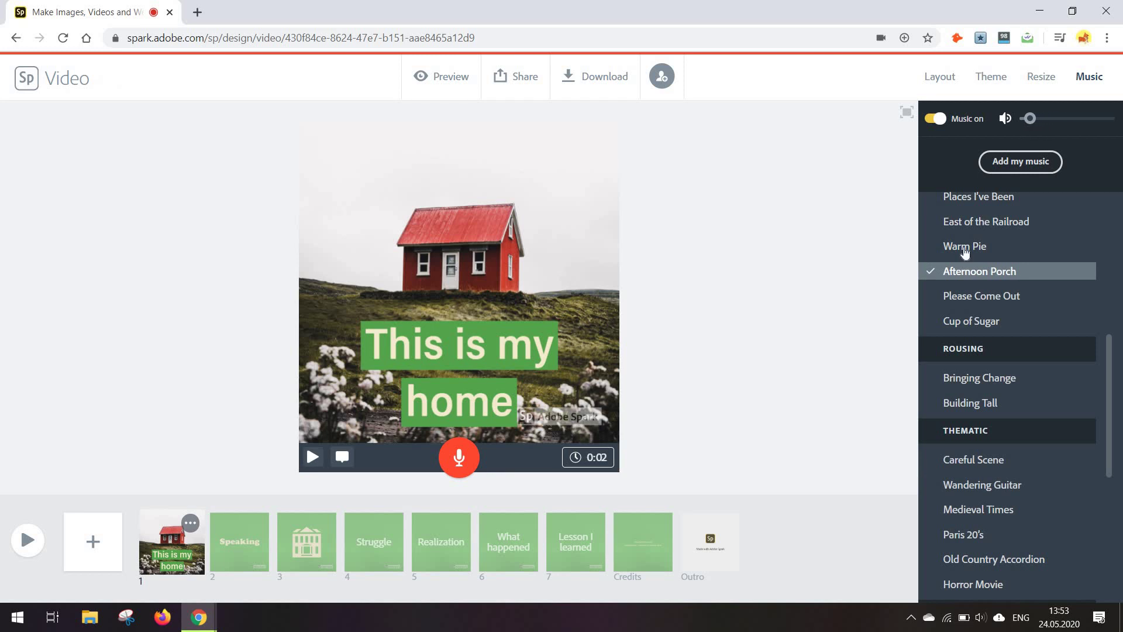
click(593, 528)
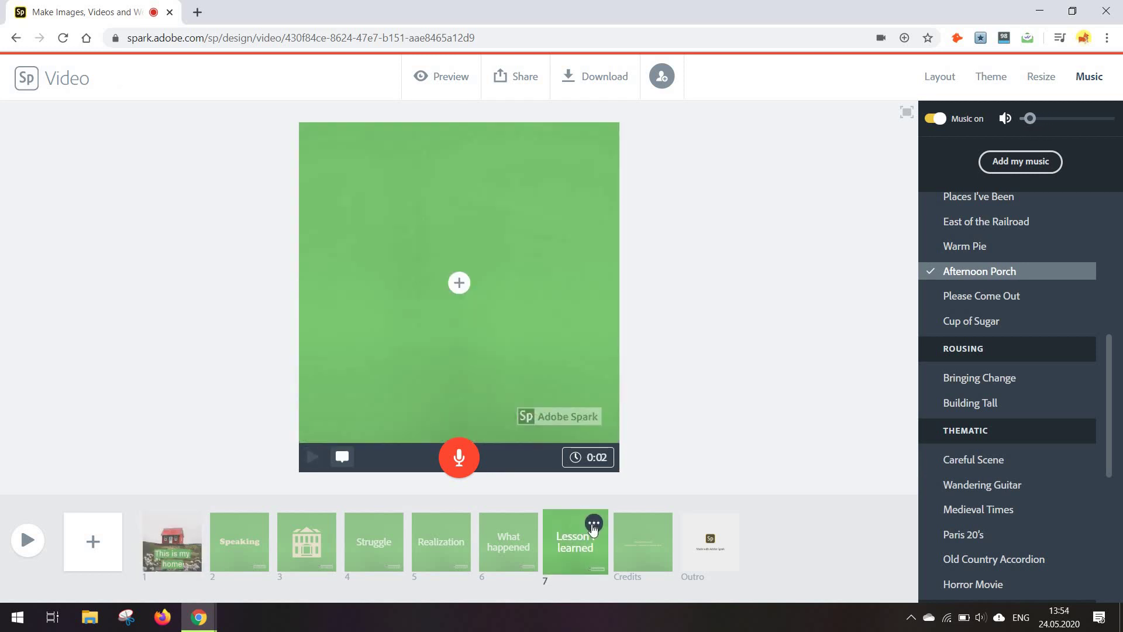
click(594, 525)
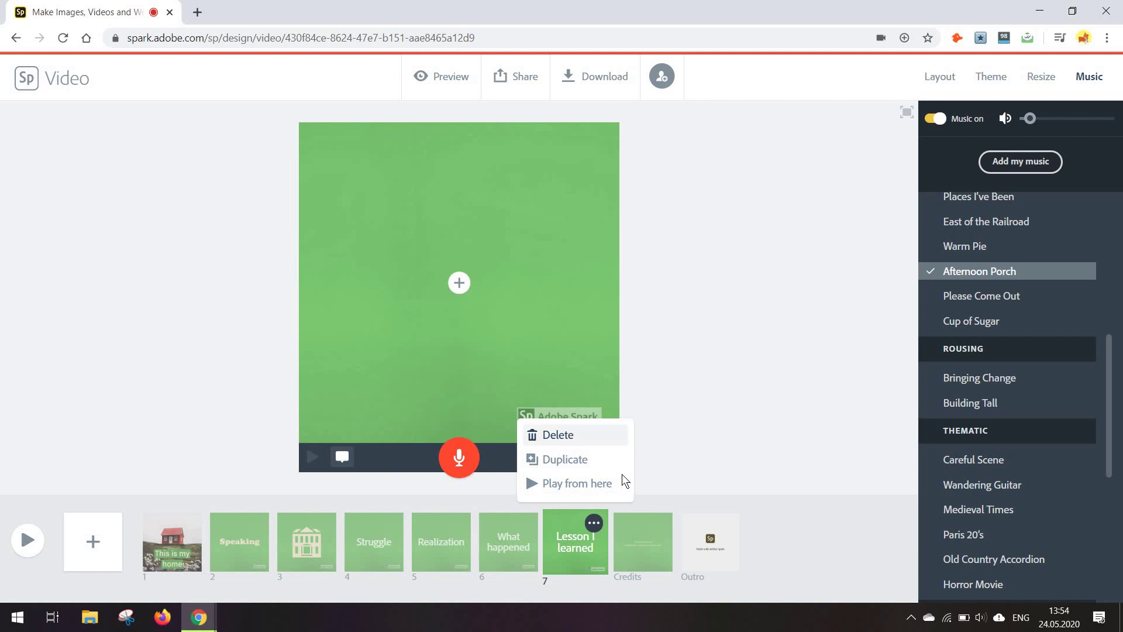
click(618, 437)
click(620, 497)
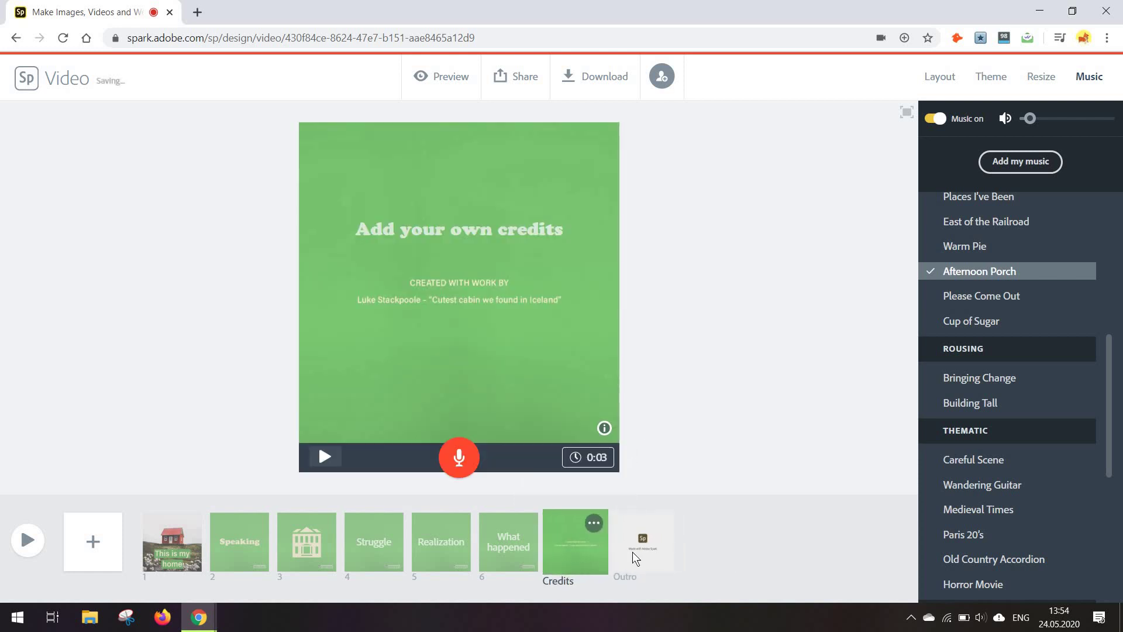
click(635, 558)
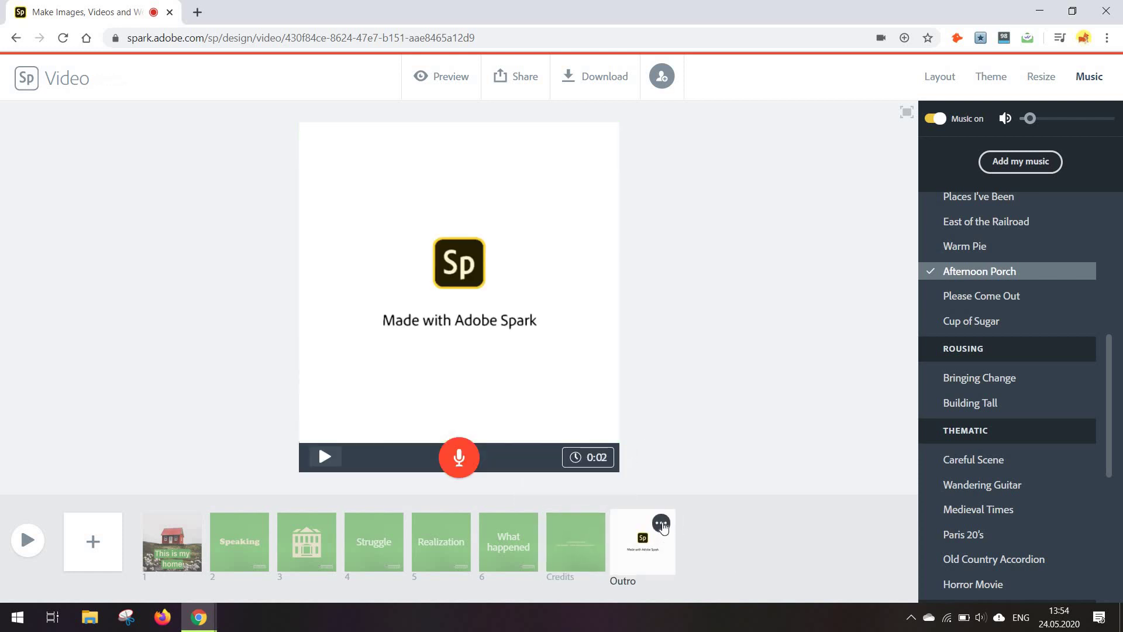
click(659, 522)
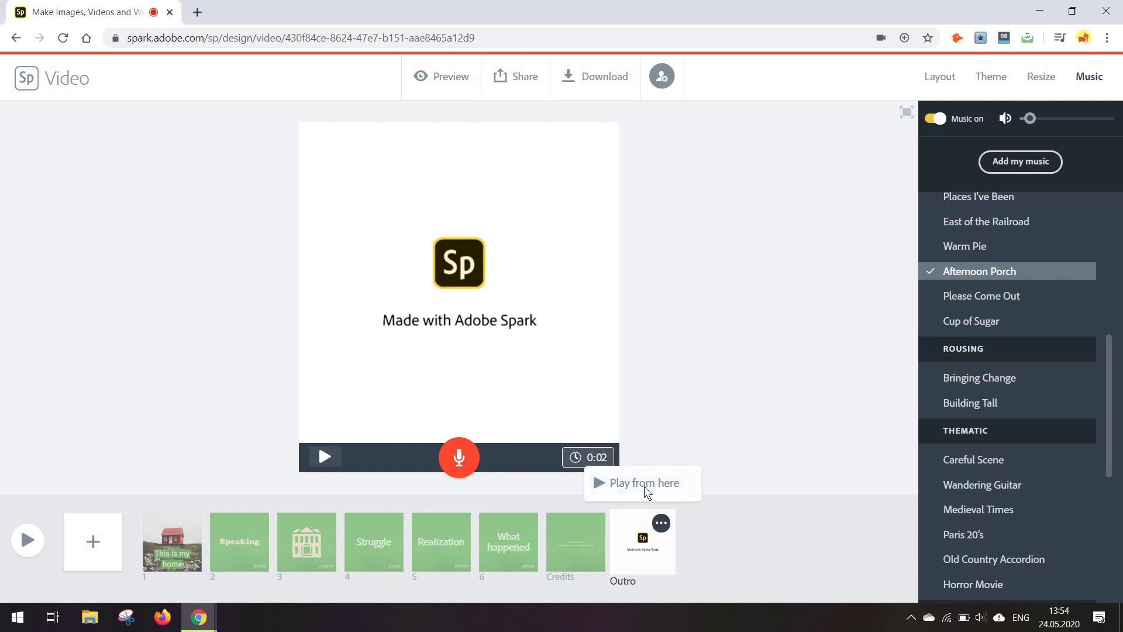
Step: Preview the whole video from the first house slide
click(186, 541)
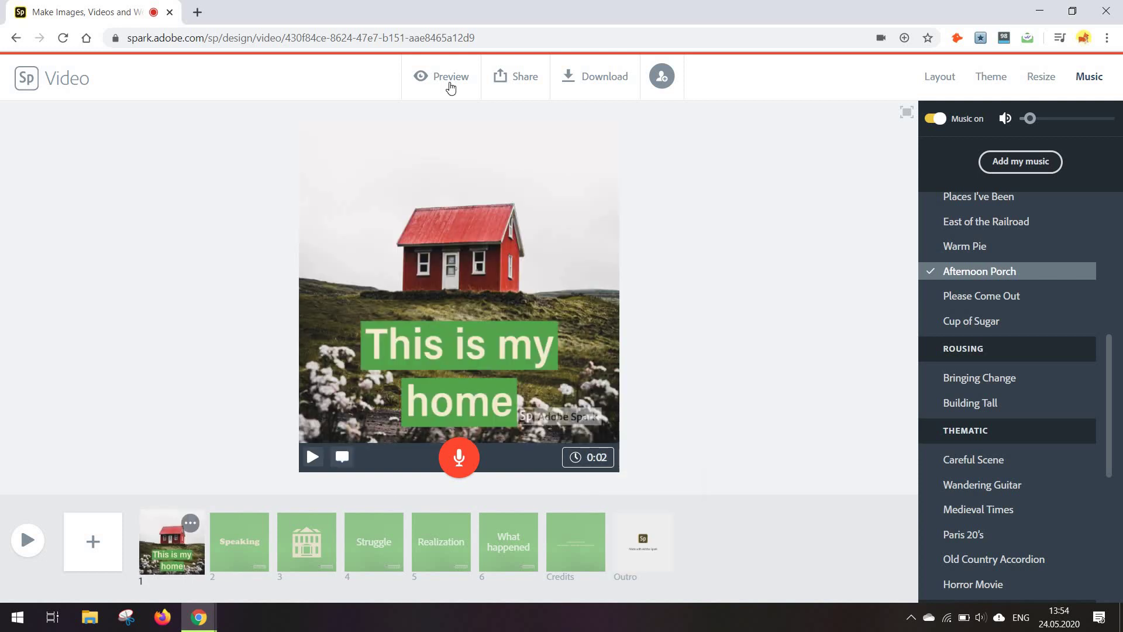
click(449, 83)
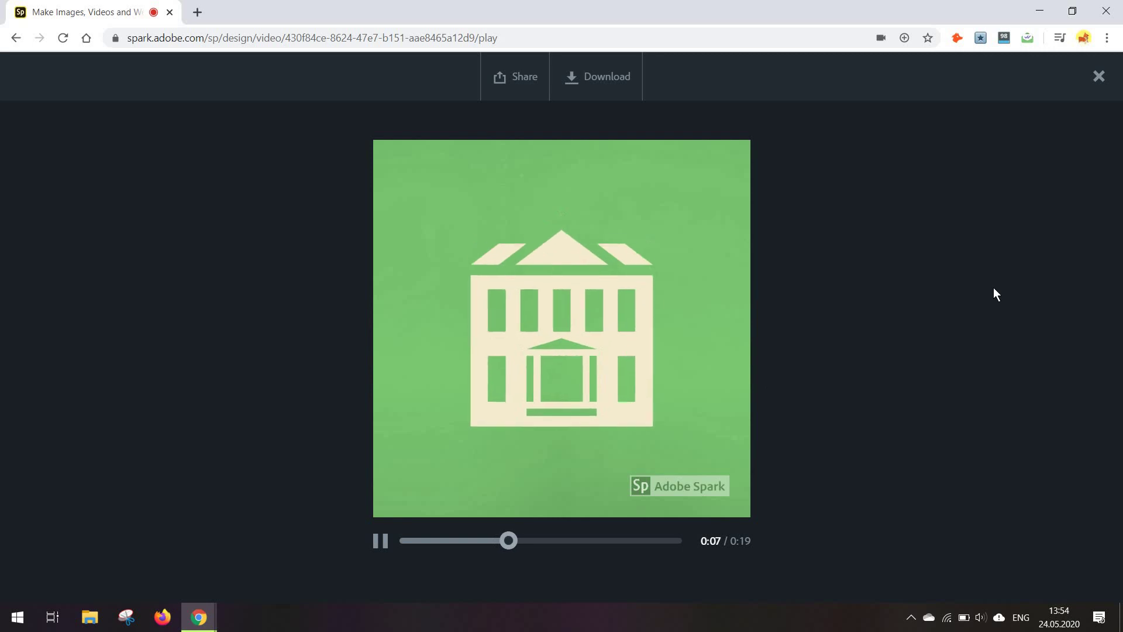
click(1099, 77)
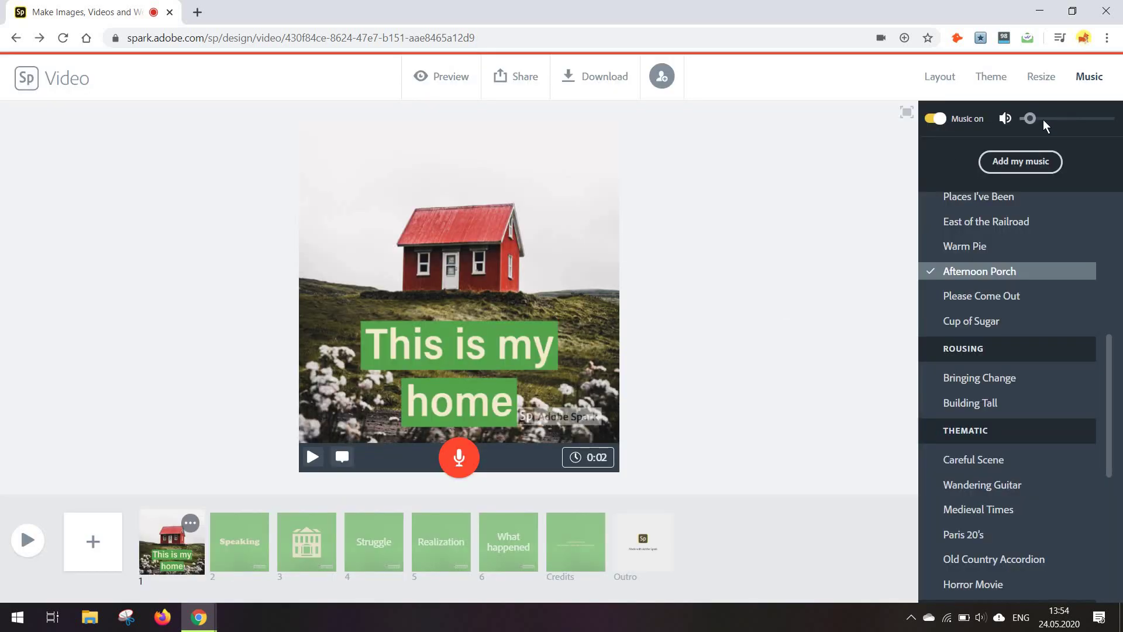
Step: Raise the music volume near maximum and review the Speaking and house slides
click(1095, 121)
click(230, 564)
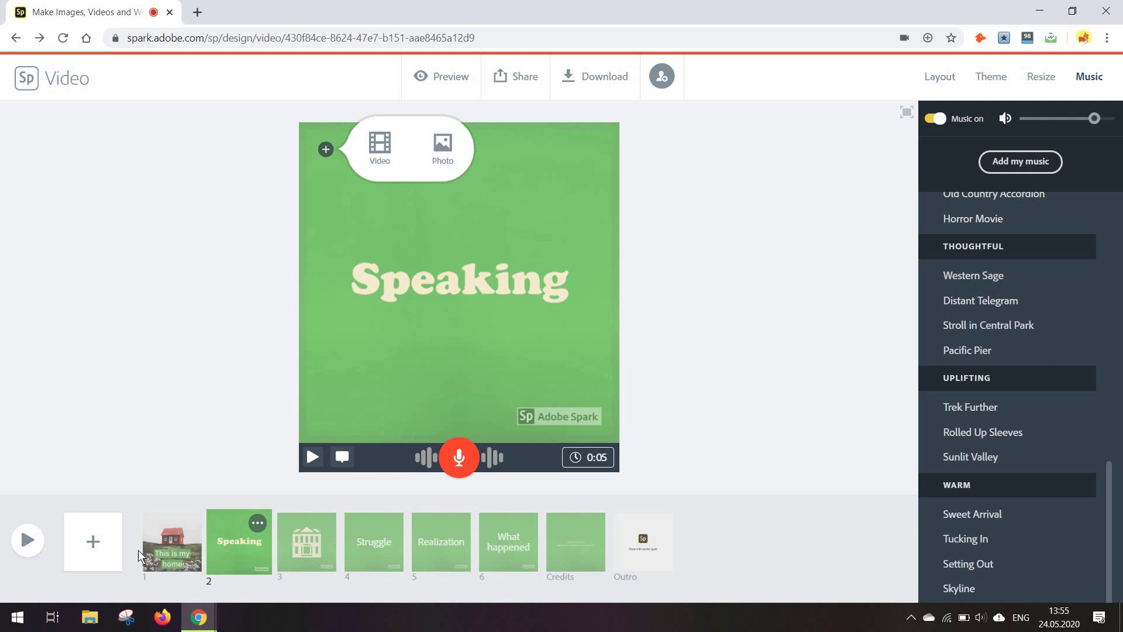
click(163, 548)
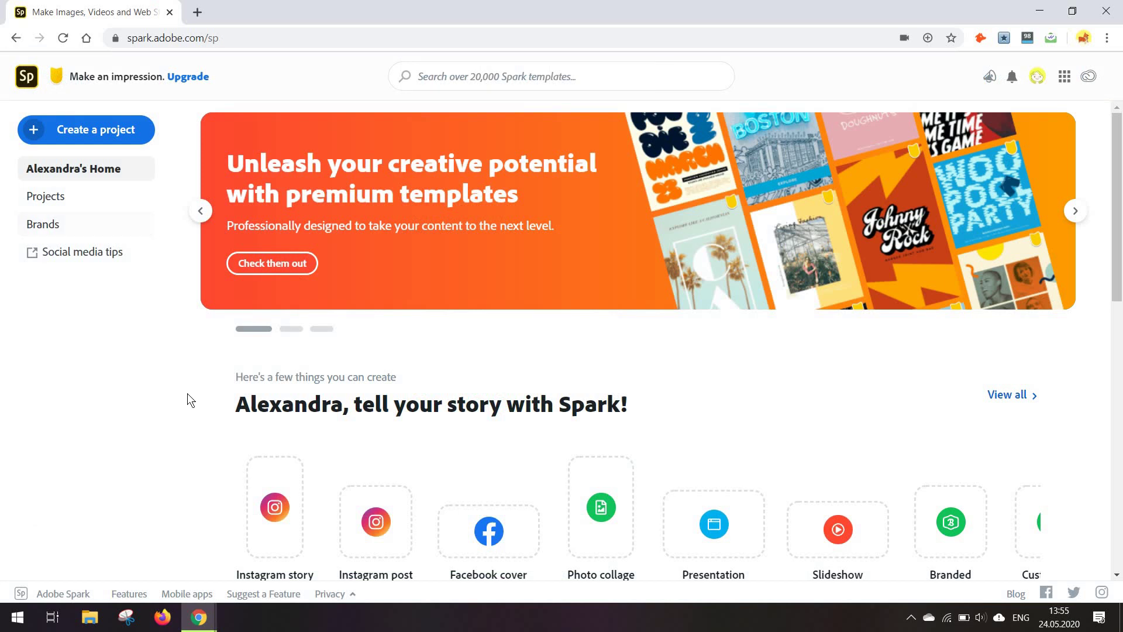
scroll(187, 401, down, 3)
scroll(187, 401, down, 3)
scroll(187, 400, up, 6)
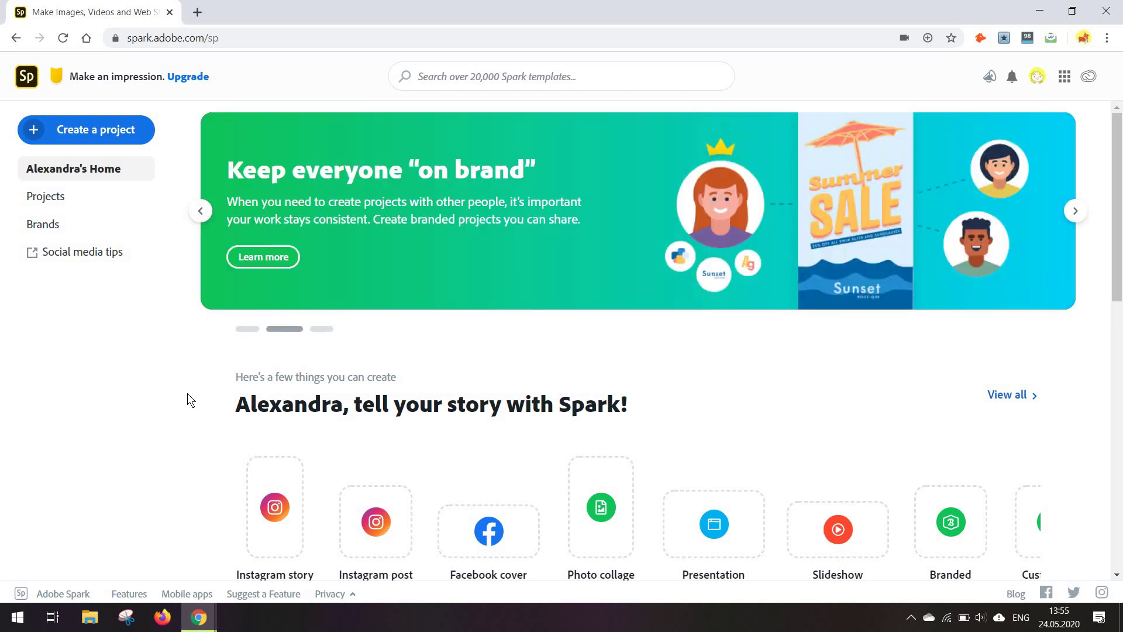
scroll(187, 394, down, 3)
scroll(187, 394, down, 3)
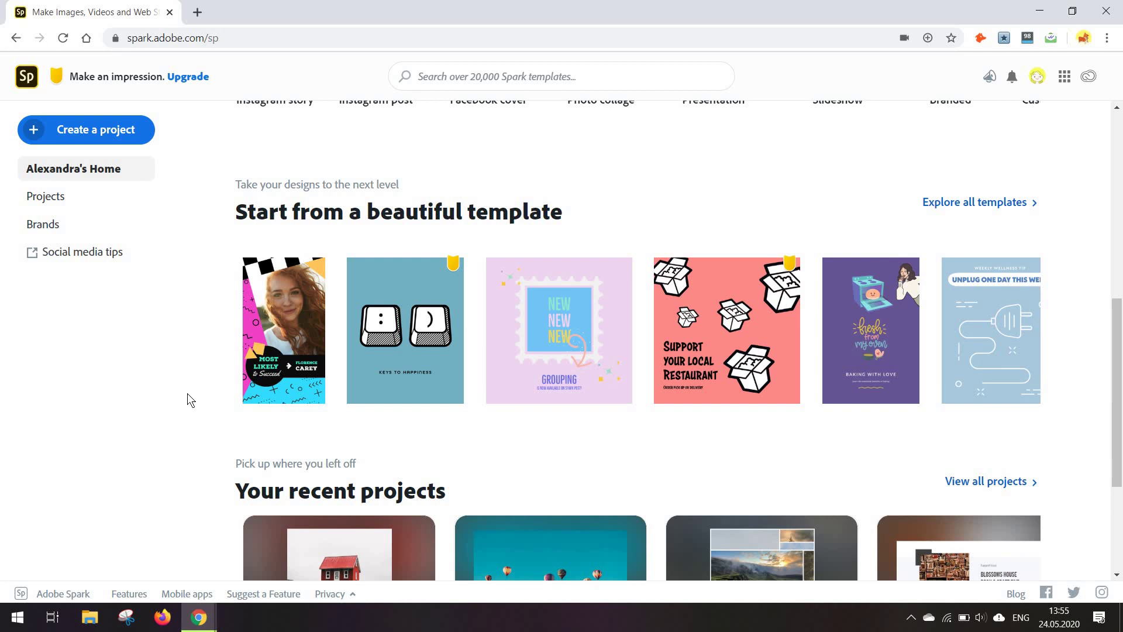
scroll(187, 394, up, 6)
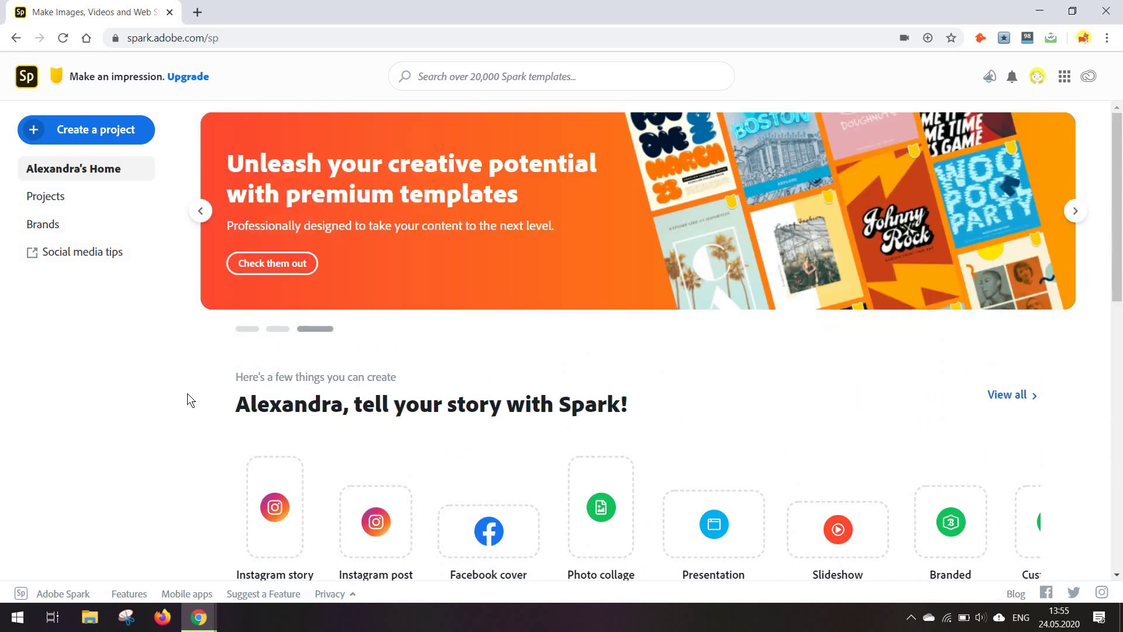